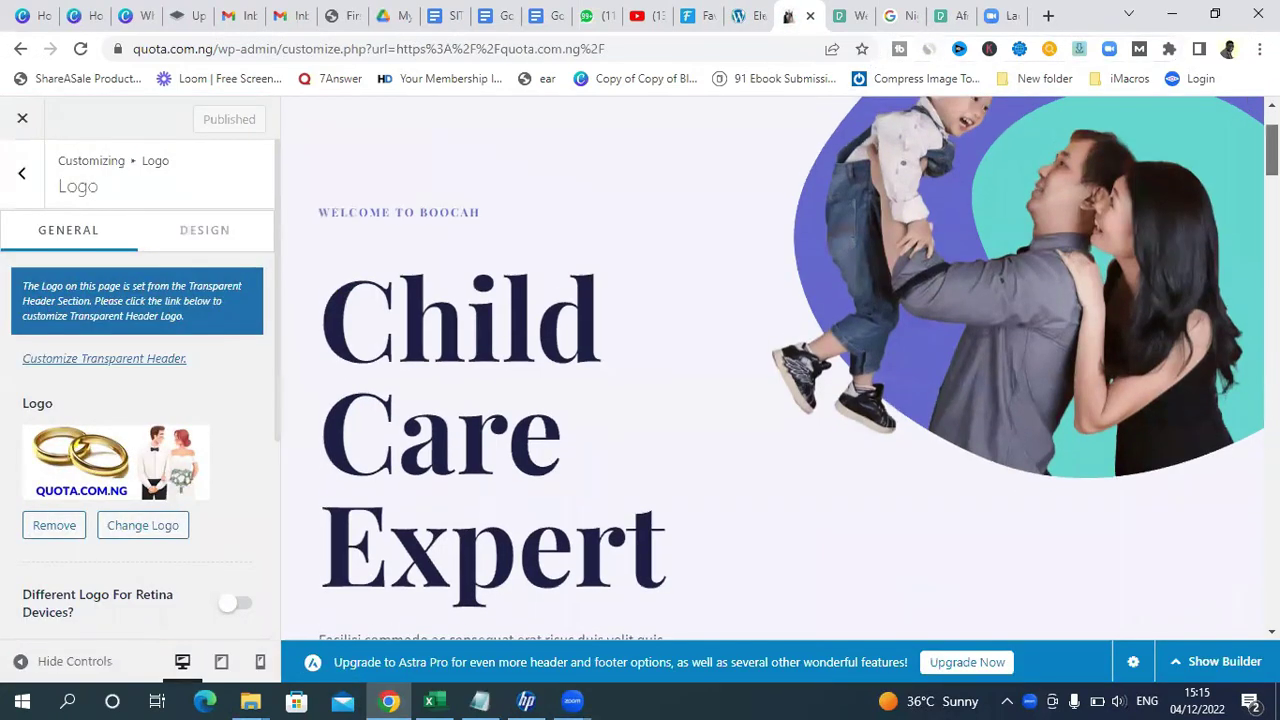
- Exit the WordPress Customizer to return to the live Quota homepage with the rings-and-couple logo
scroll(1188, 163, up, 2)
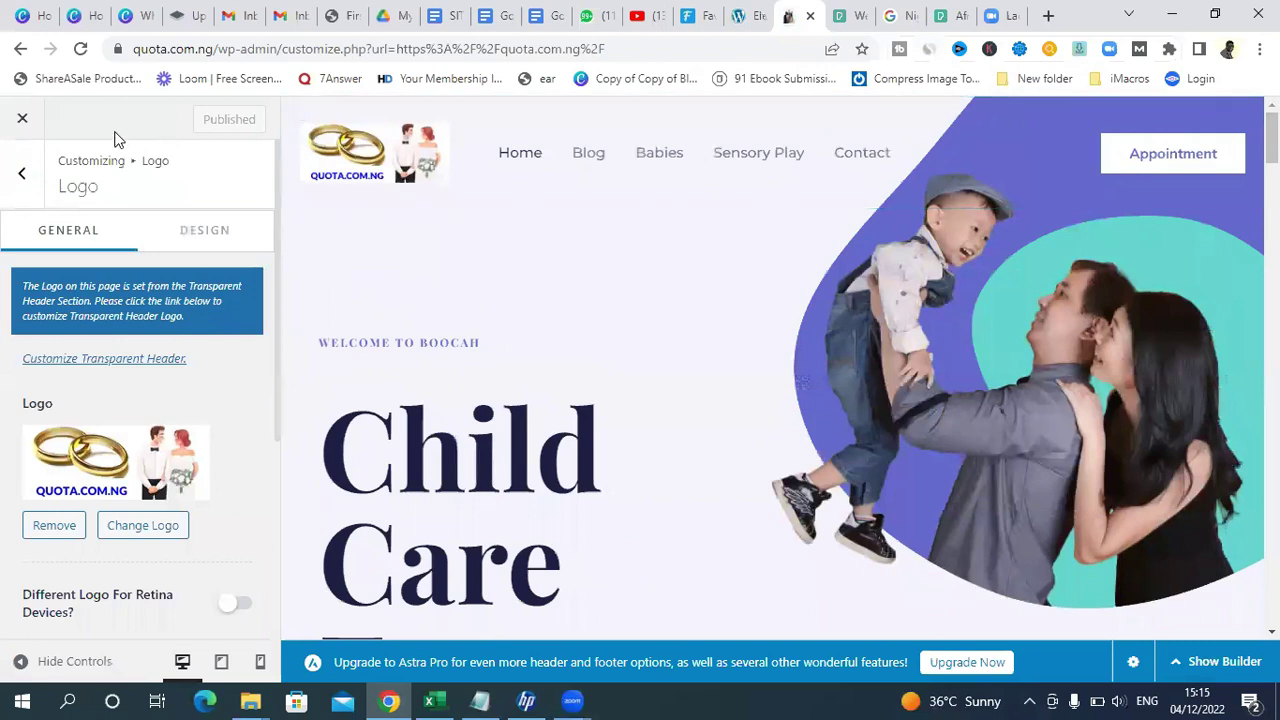
click(24, 122)
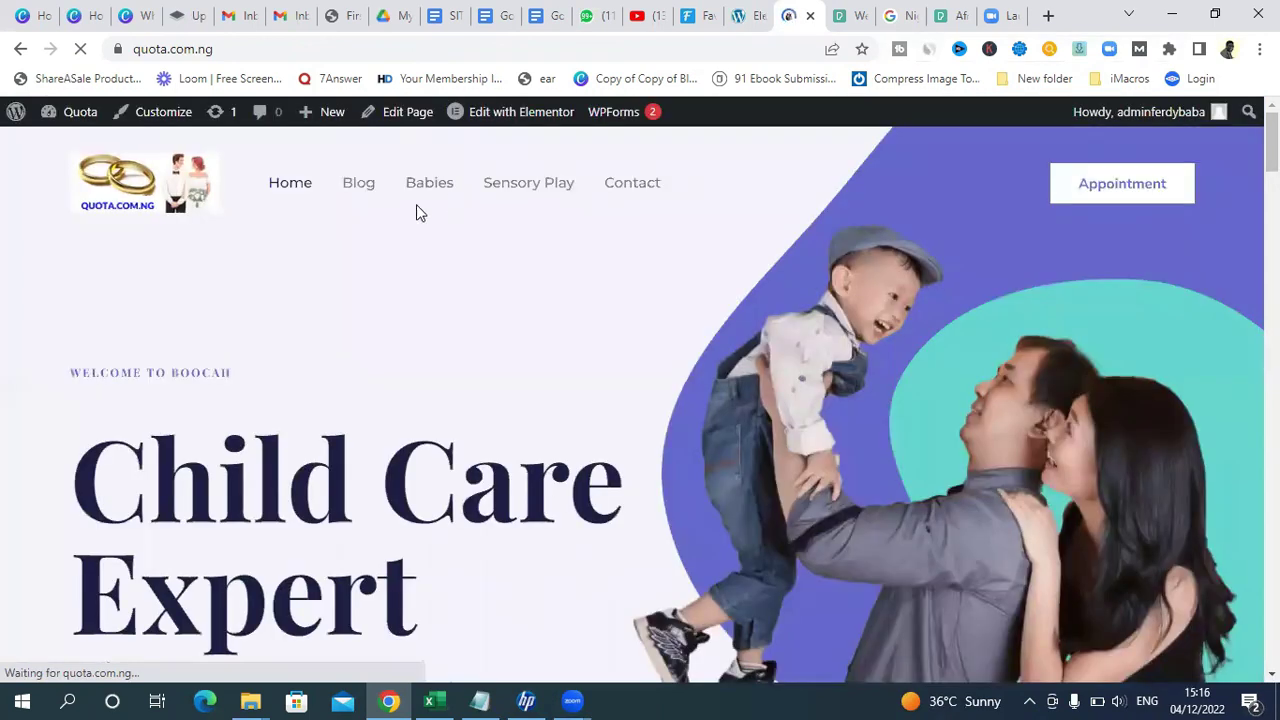
- Go to the Quota Home page and load it in the Elementor editor
click(297, 194)
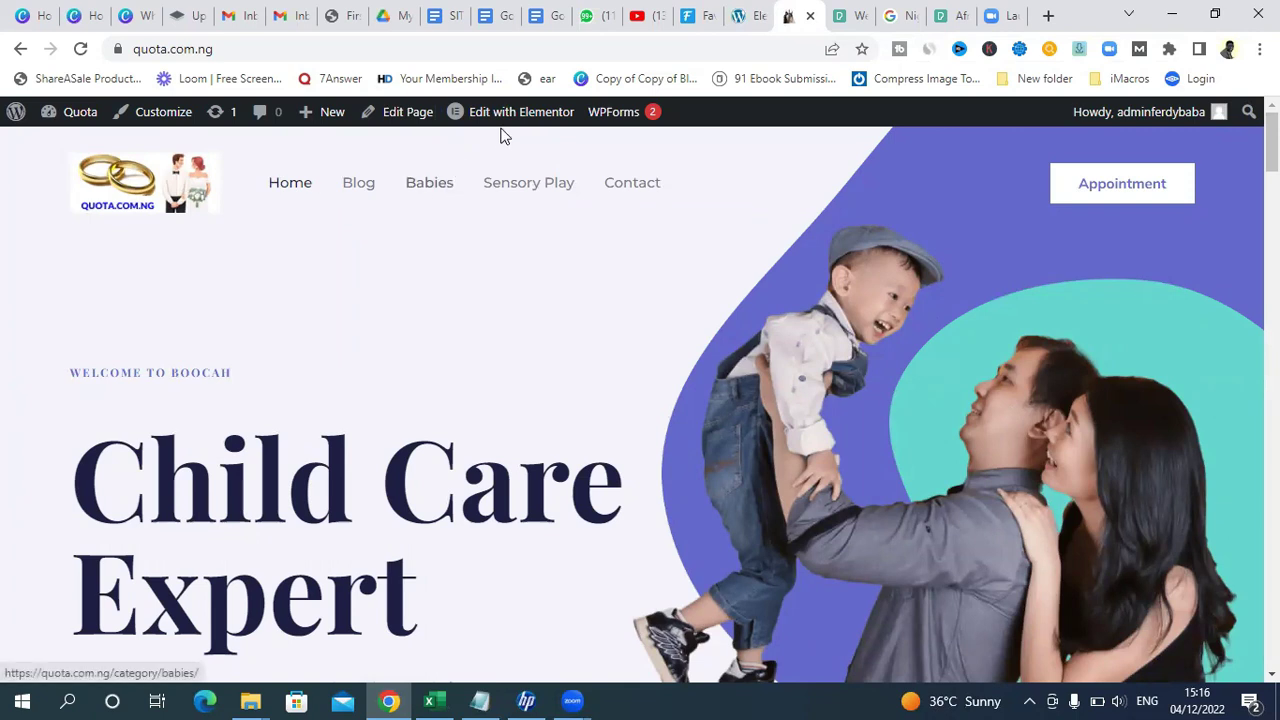
mouse_move(503, 113)
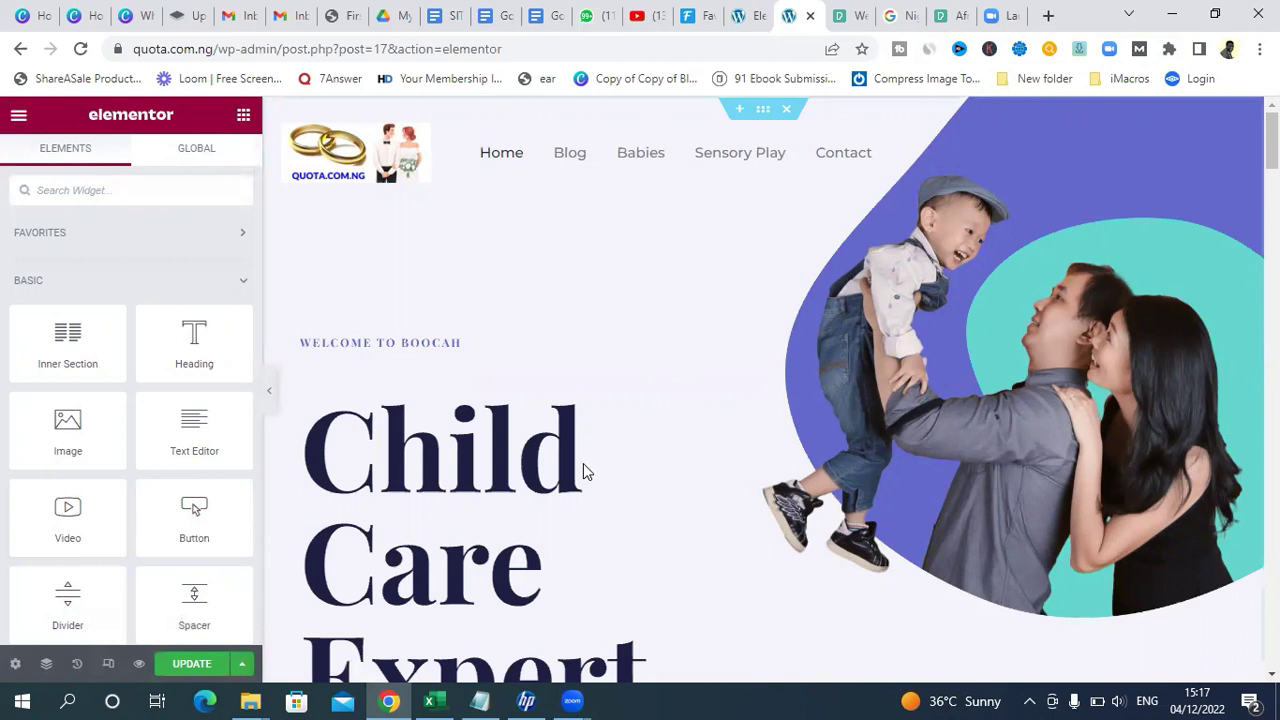
- Select the first section in the Navigator and show its Style background settings
click(46, 666)
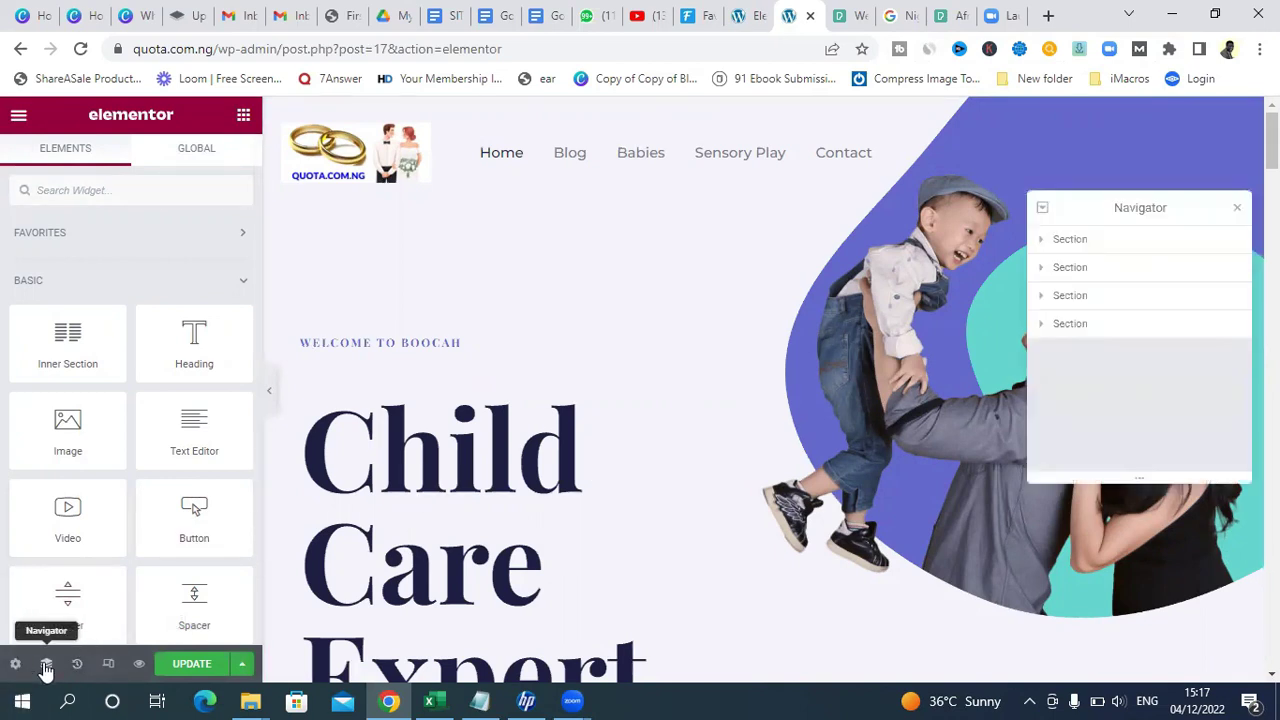
click(1072, 240)
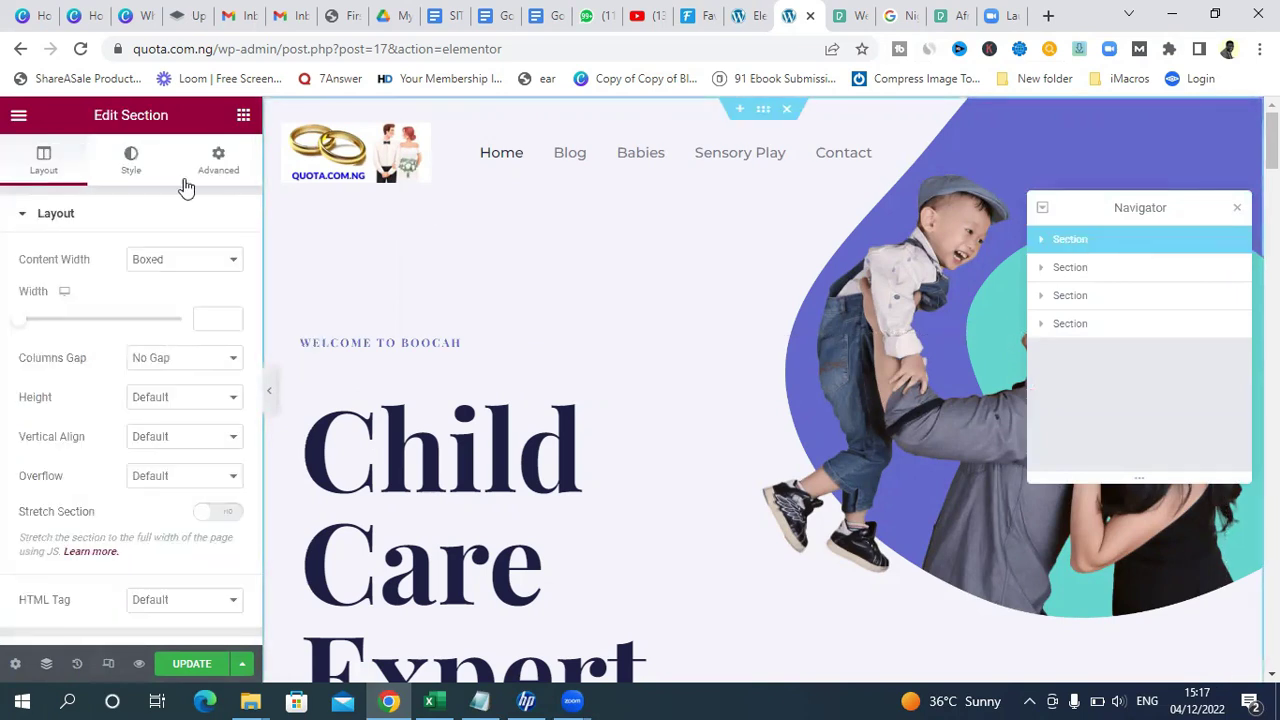
click(127, 168)
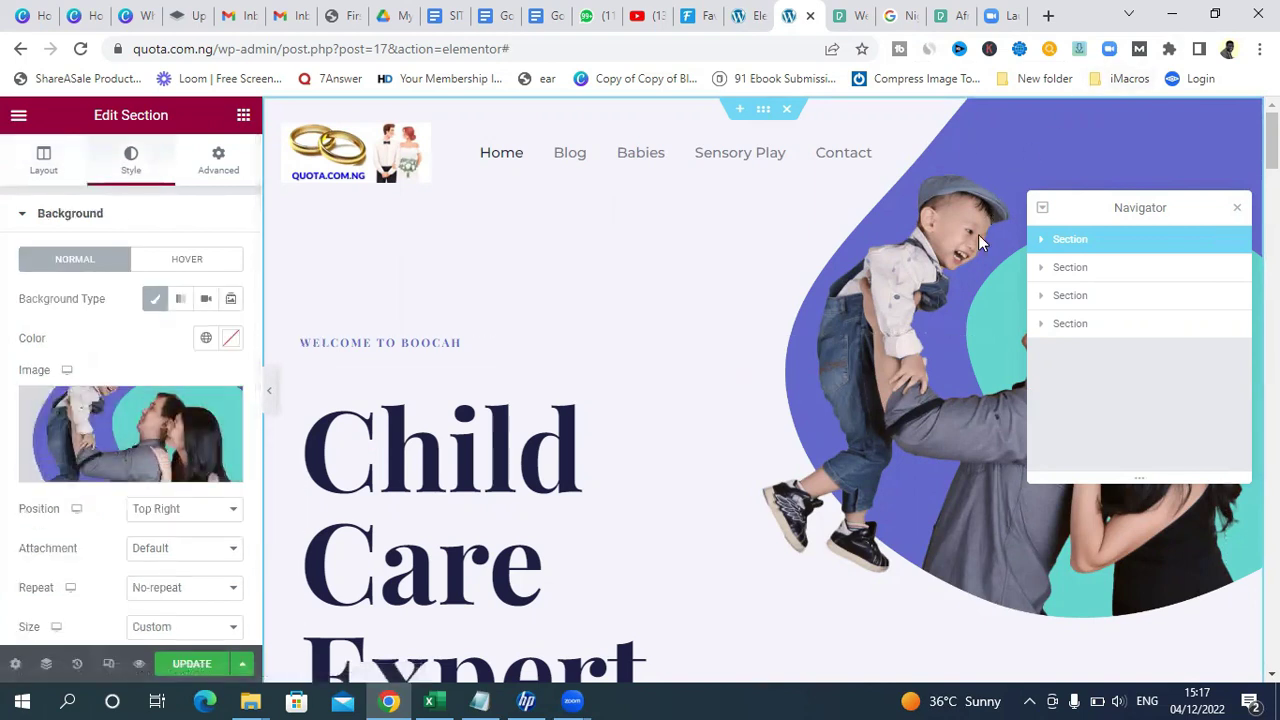
mouse_move(105, 432)
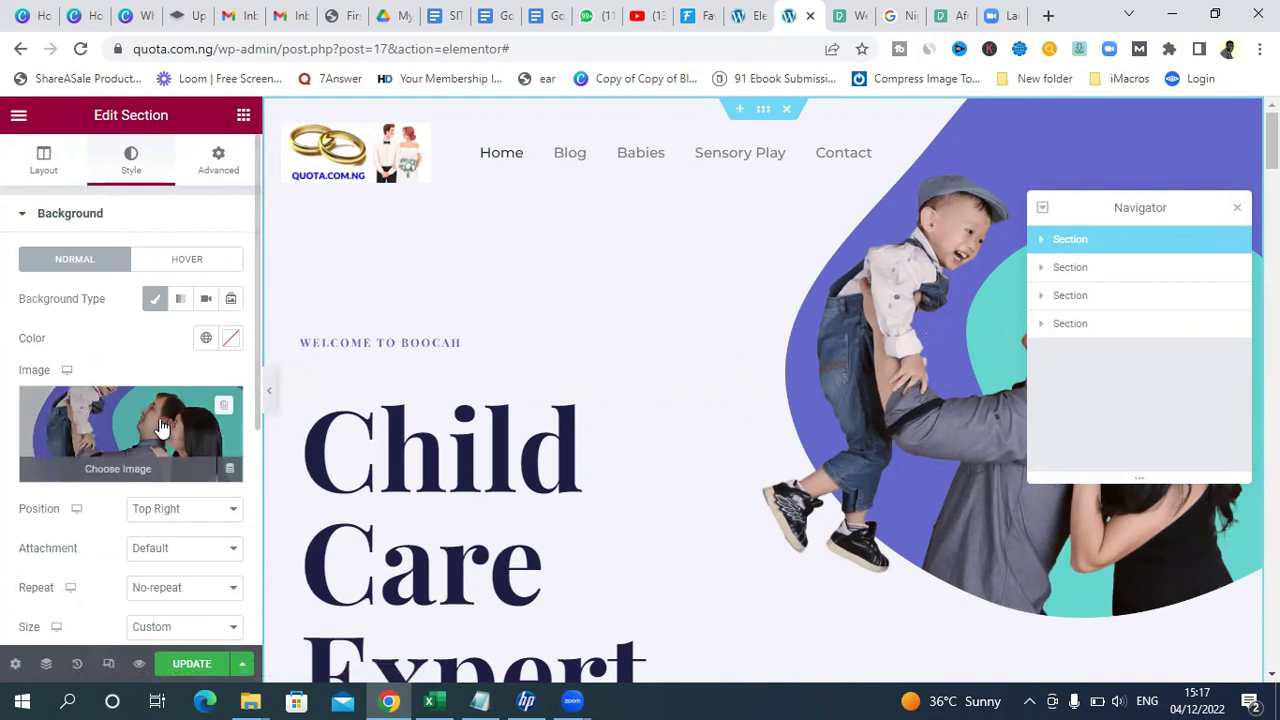
- Set the hero background to child-care-template-expert-img-2.jpg, the woman with braids
click(112, 476)
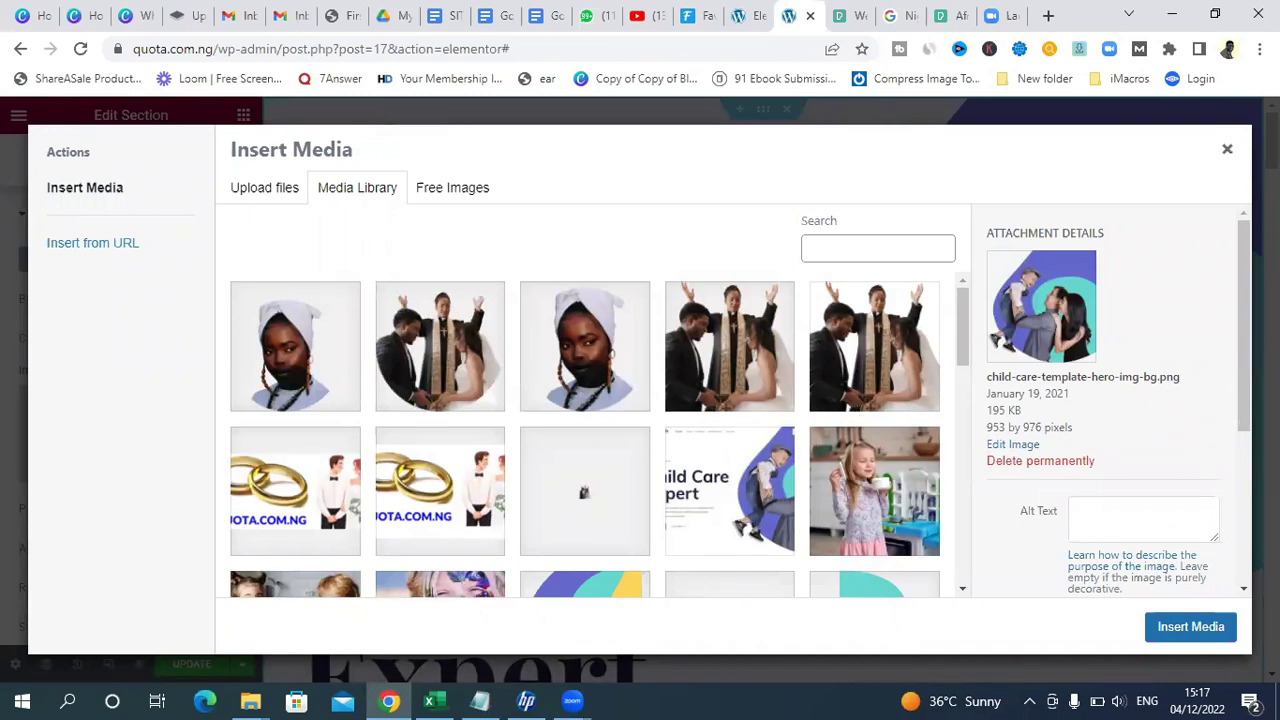
scroll(1235, 304, down, 2)
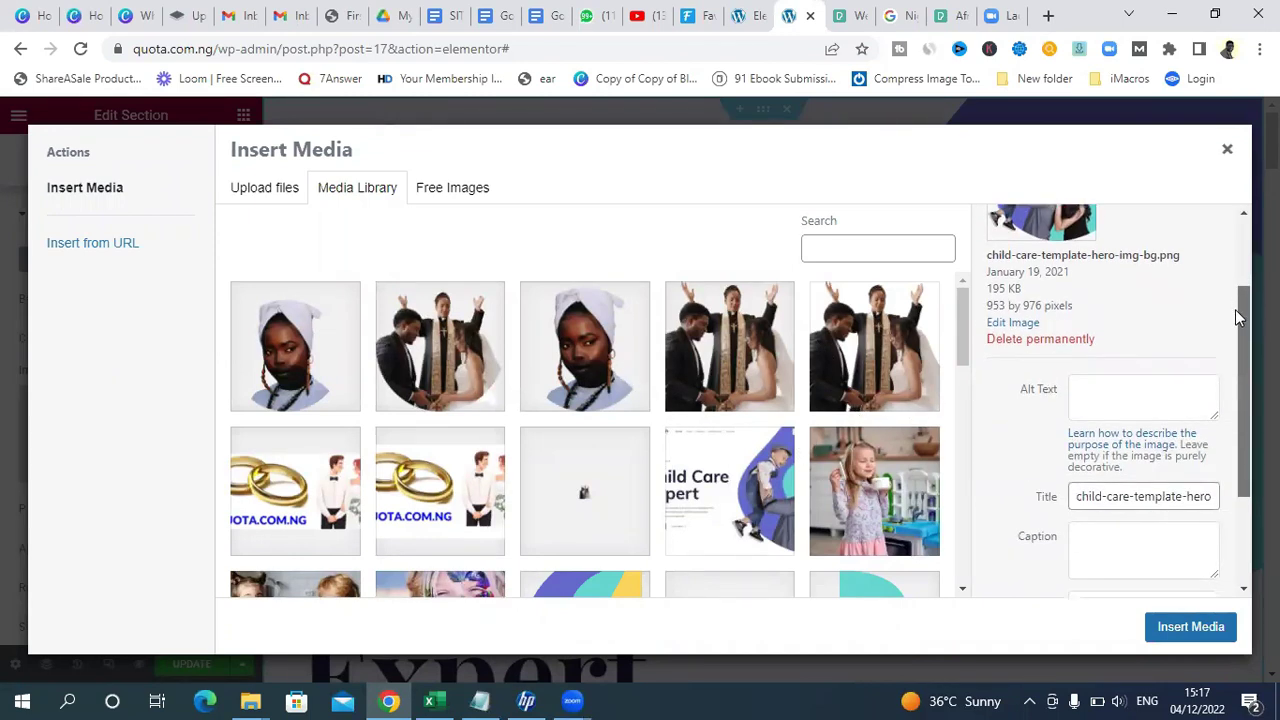
drag(958, 306, 961, 400)
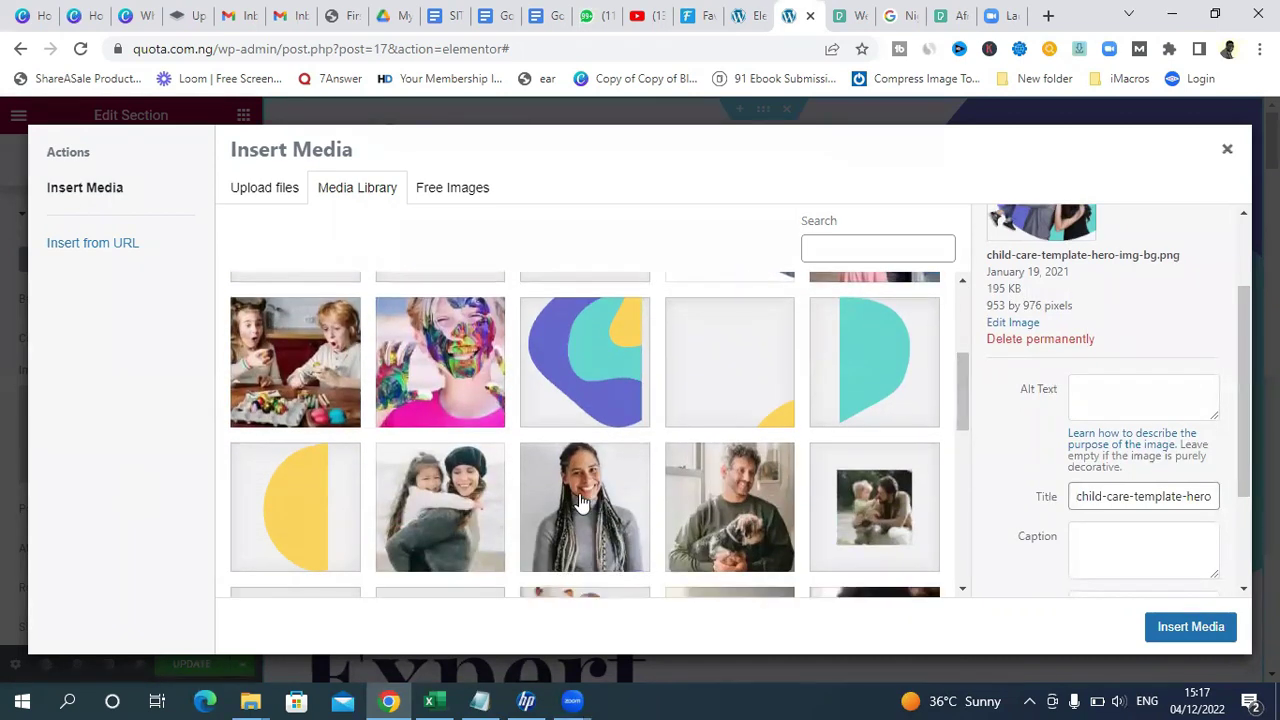
click(583, 503)
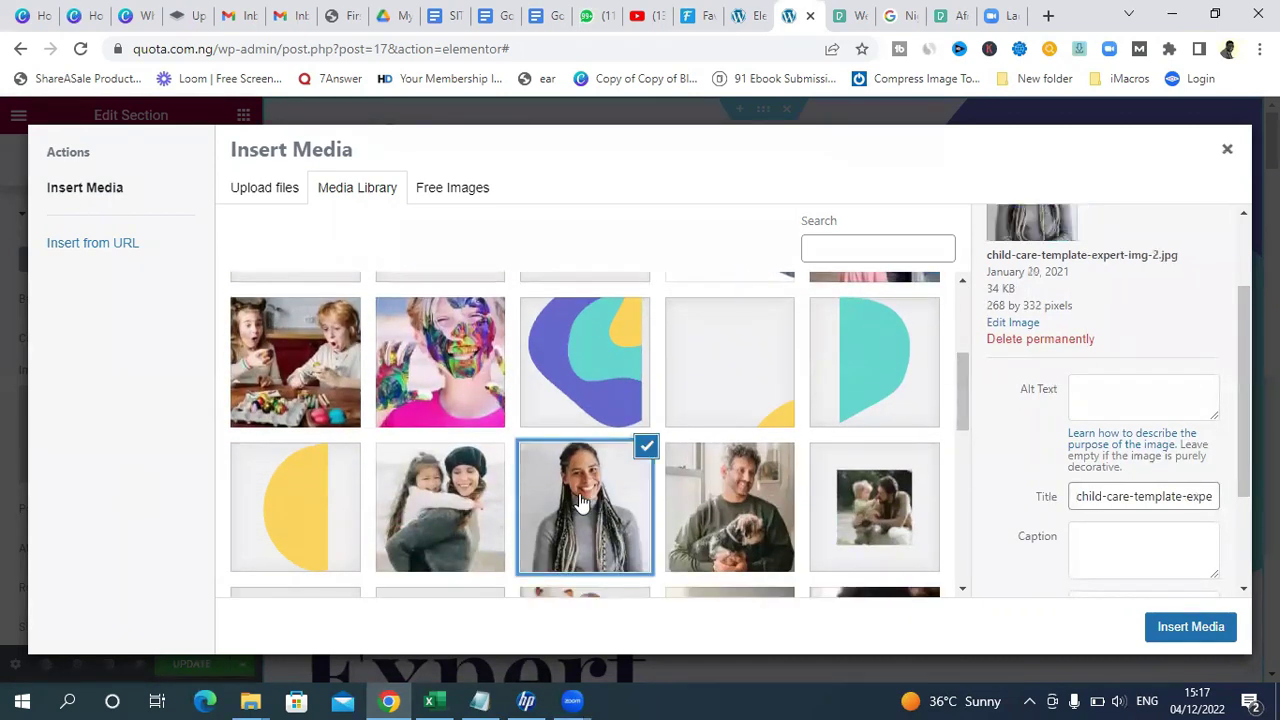
click(1200, 627)
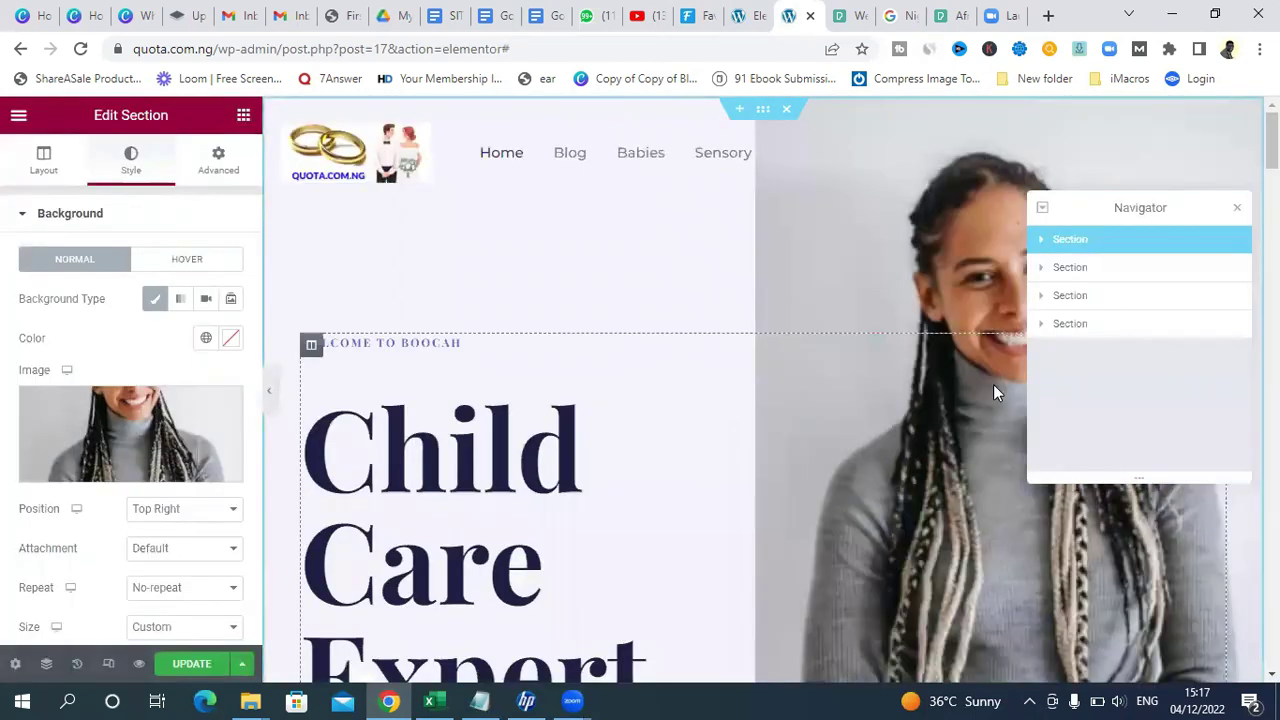
- Close the Navigator, review the page, and undo the swap back to the family photo
click(1237, 210)
scroll(1111, 237, down, 3)
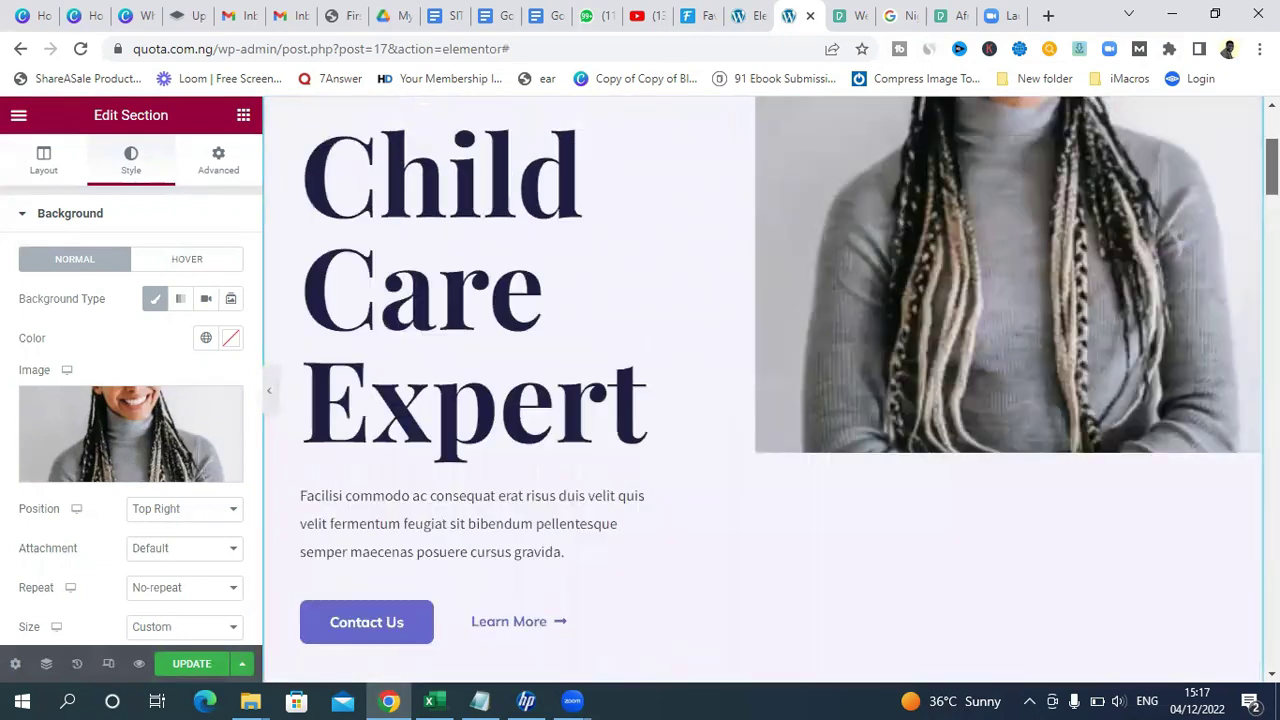
scroll(1068, 148, up, 3)
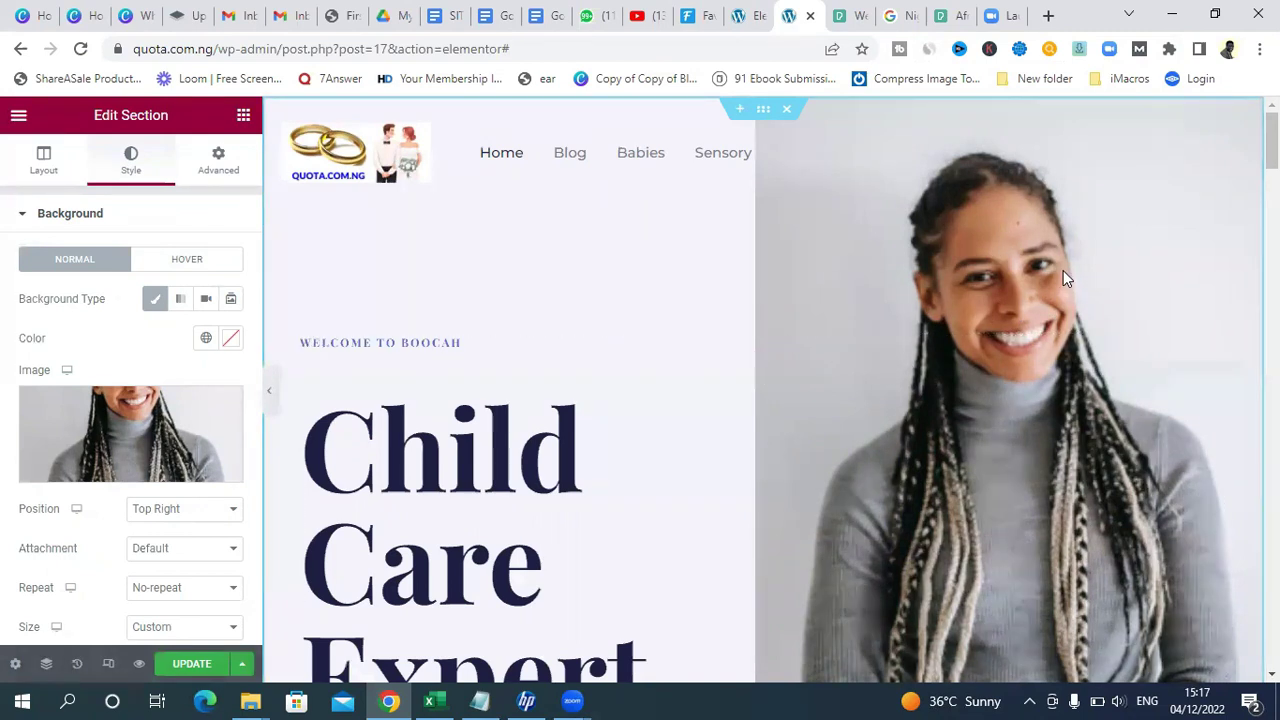
key(ctrl+z)
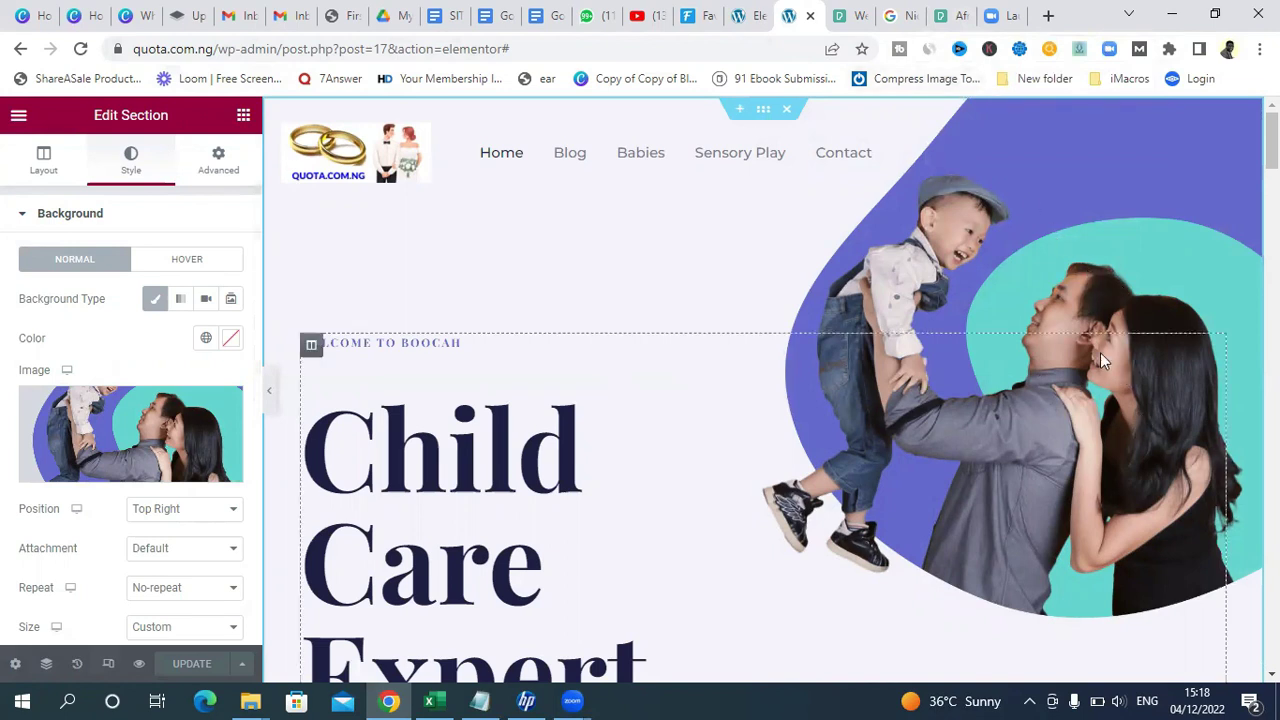
click(950, 15)
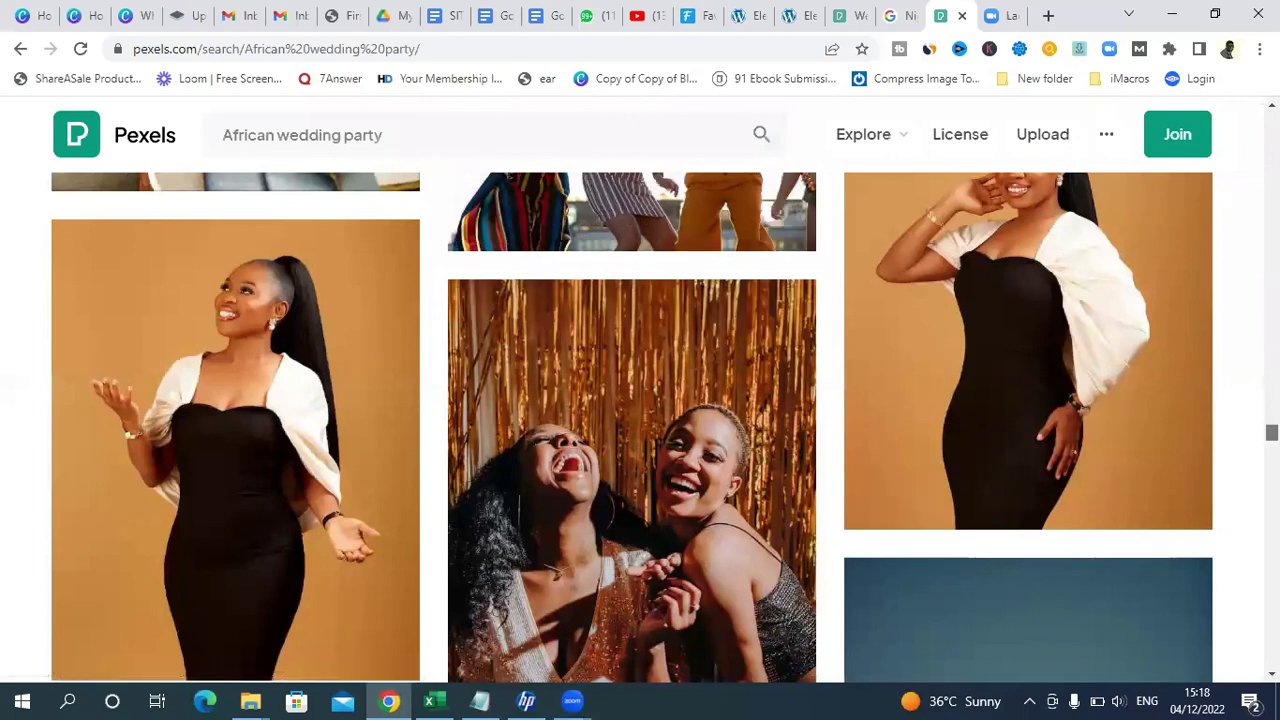
- Browse the 'African wedding party' results and download the couple-embracing-with-bouquet photo as JPG
scroll(640, 420, up, 15)
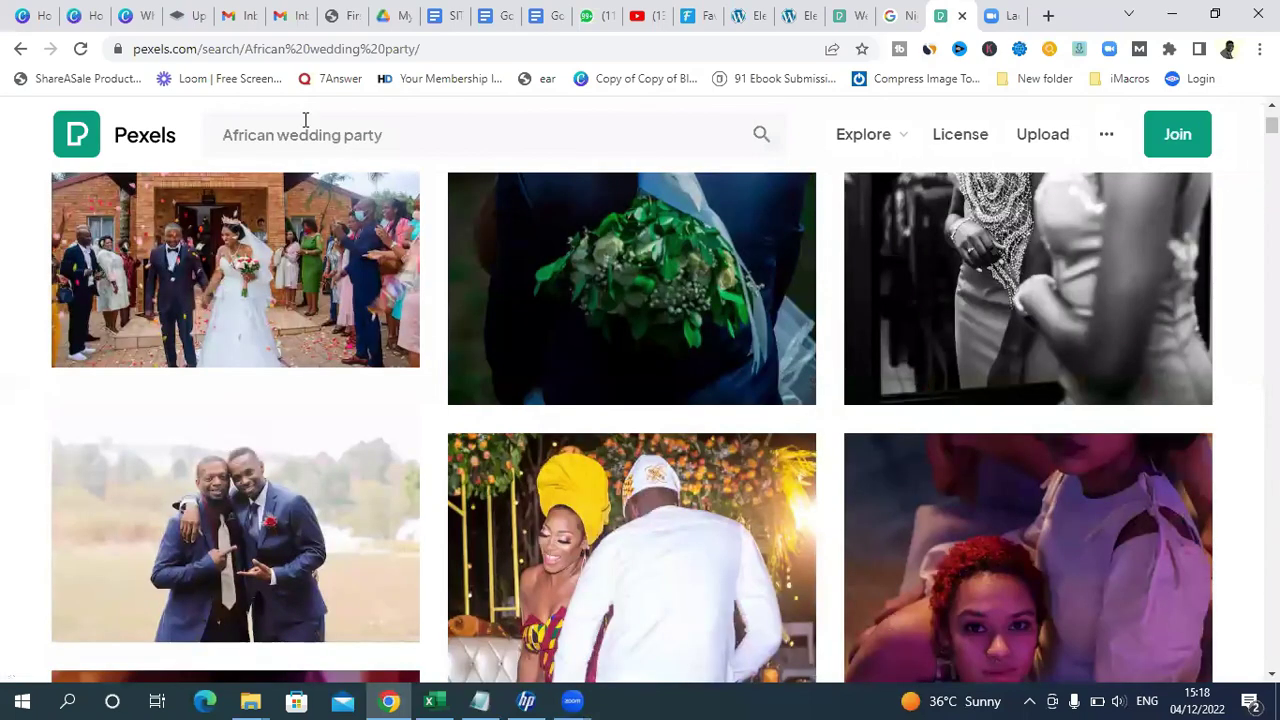
click(384, 136)
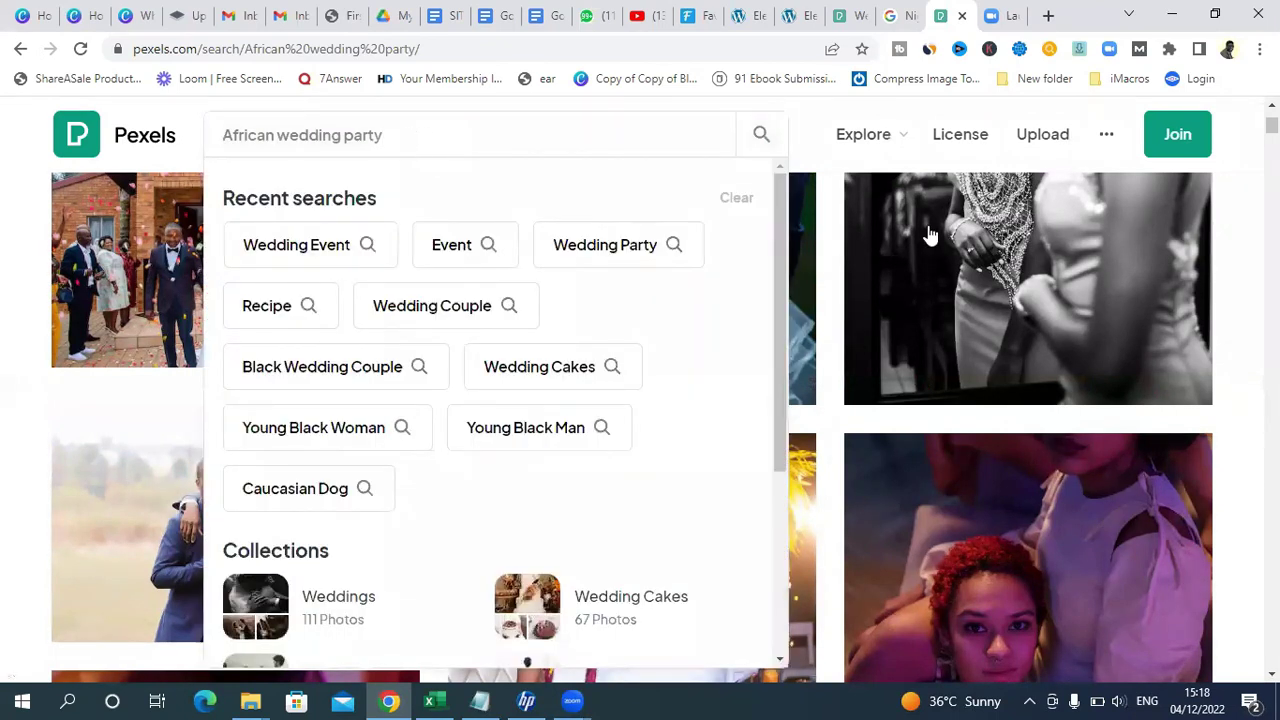
key(Escape)
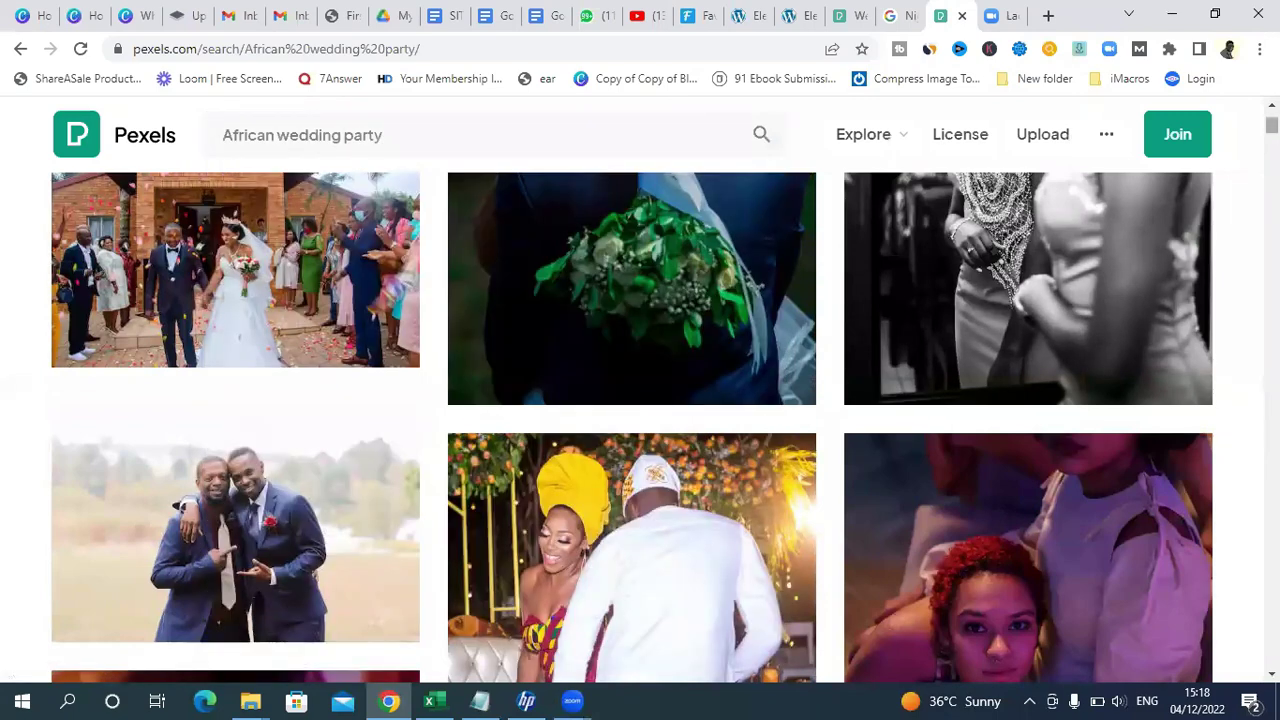
scroll(640, 420, up, 5)
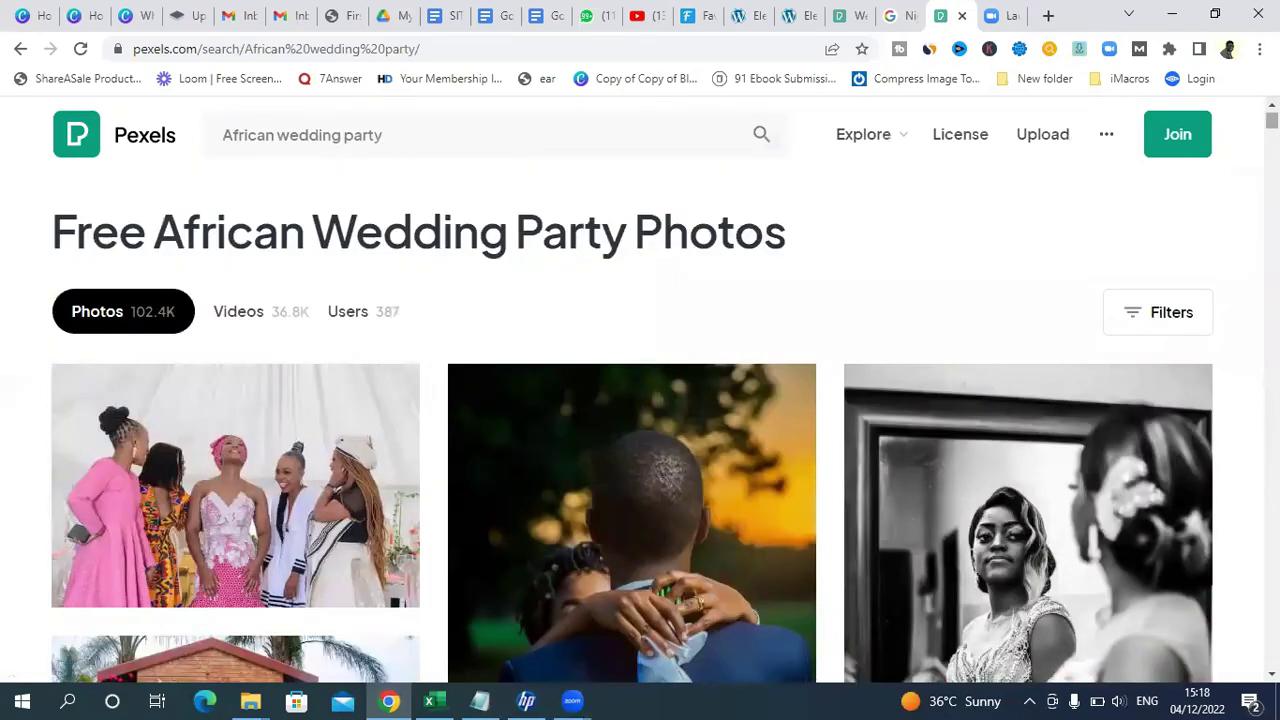
scroll(640, 420, down, 10)
scroll(640, 420, up, 10)
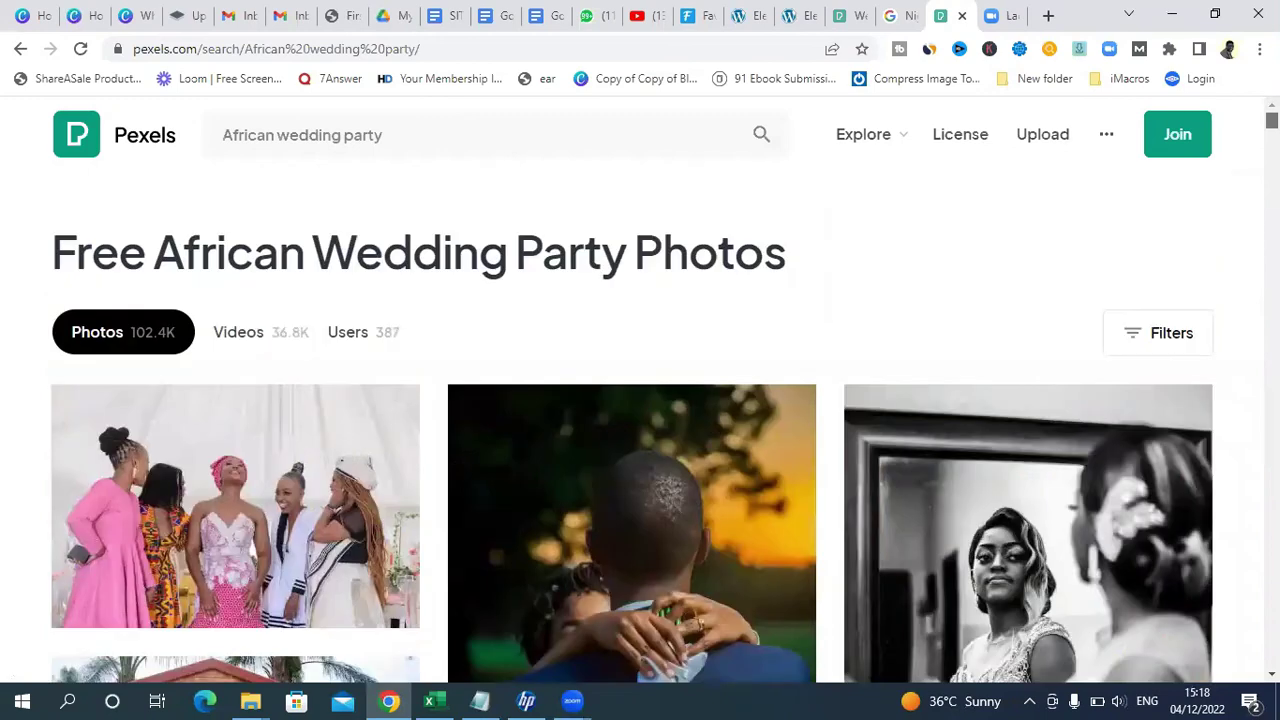
scroll(640, 420, down, 2)
scroll(640, 420, down, 4)
scroll(1010, 178, up, 3)
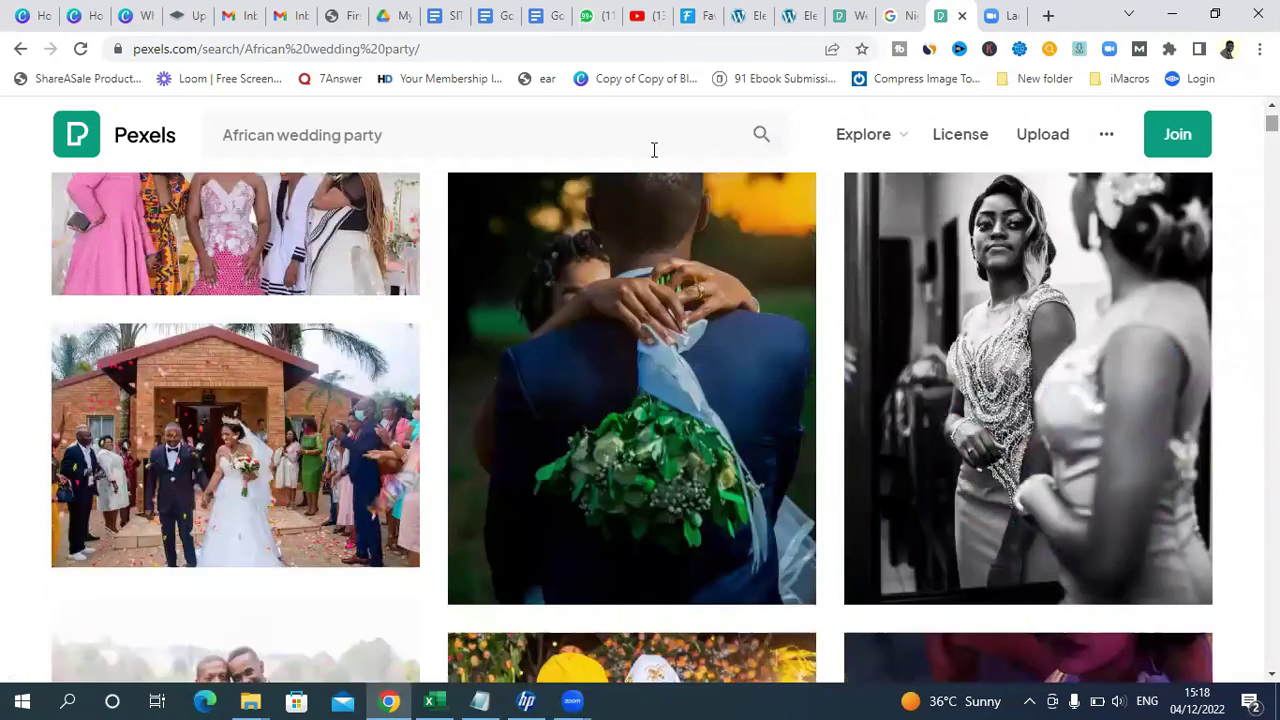
scroll(549, 503, up, 1)
scroll(549, 503, down, 2)
scroll(549, 503, up, 2)
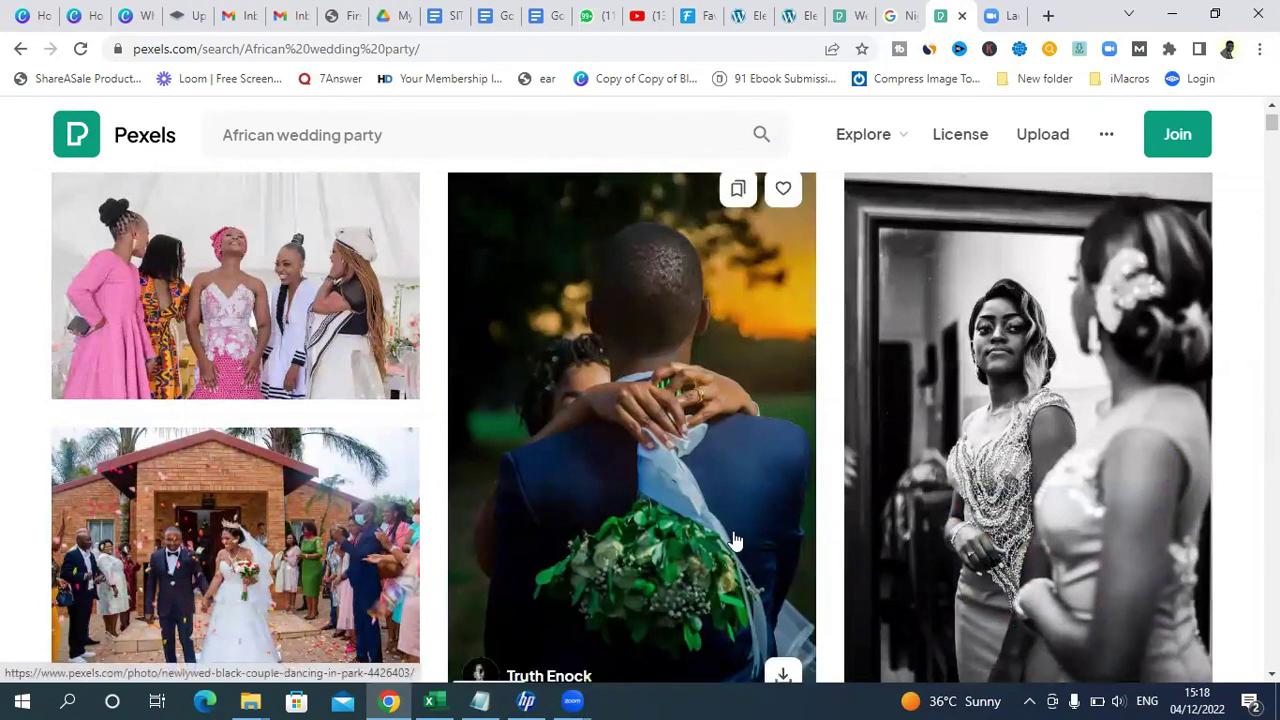
click(778, 664)
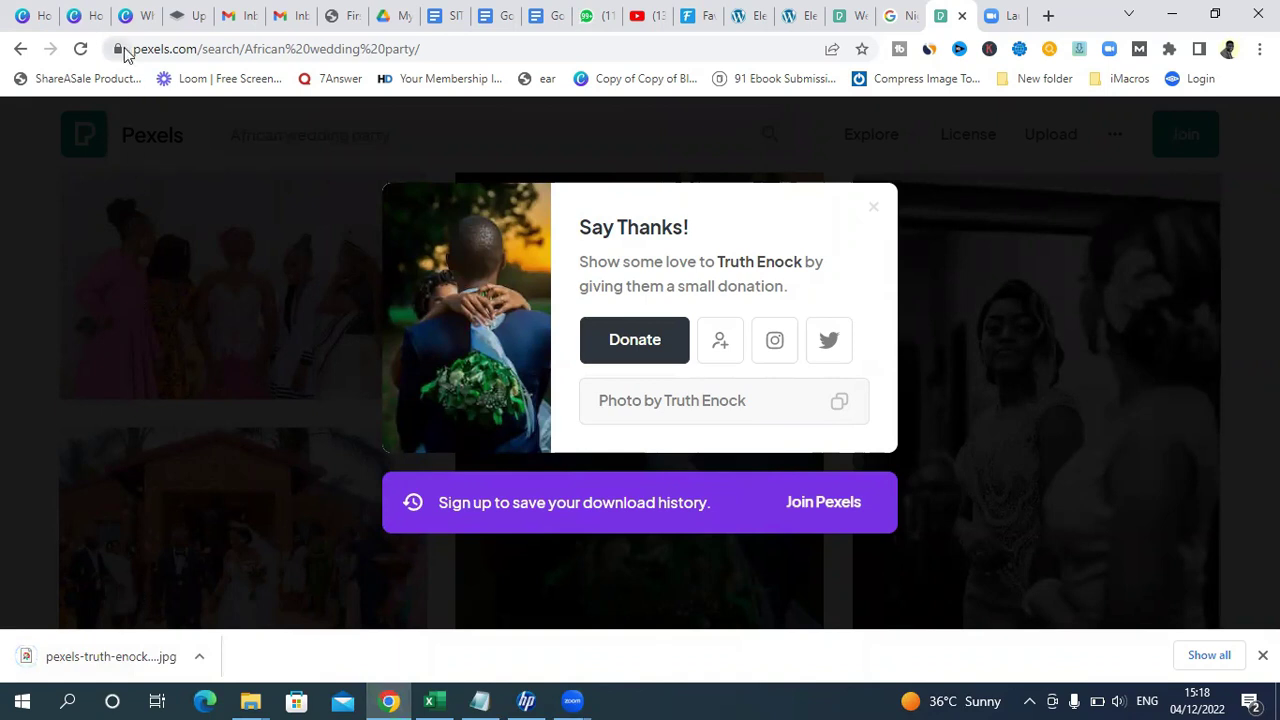
- Replace Canva's search with 'profile photo' and list all 4,207 Profile Photo templates
click(74, 17)
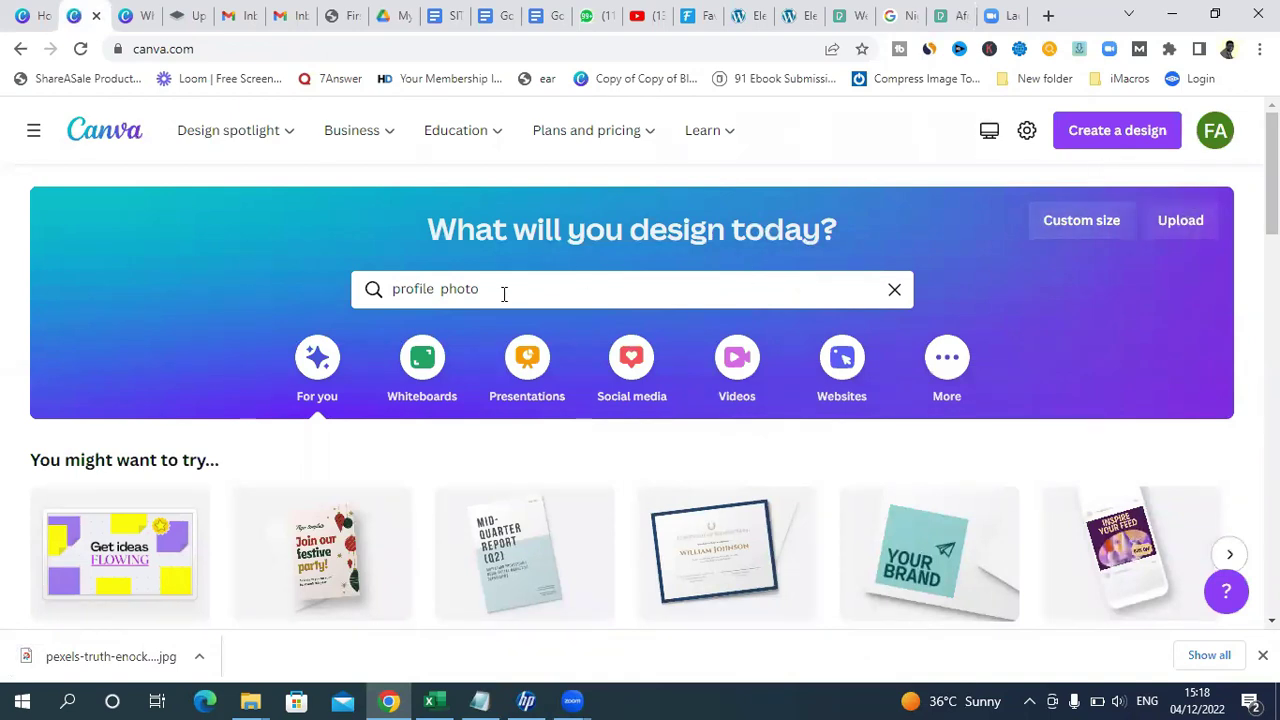
key(ctrl+a)
key(BackSpace)
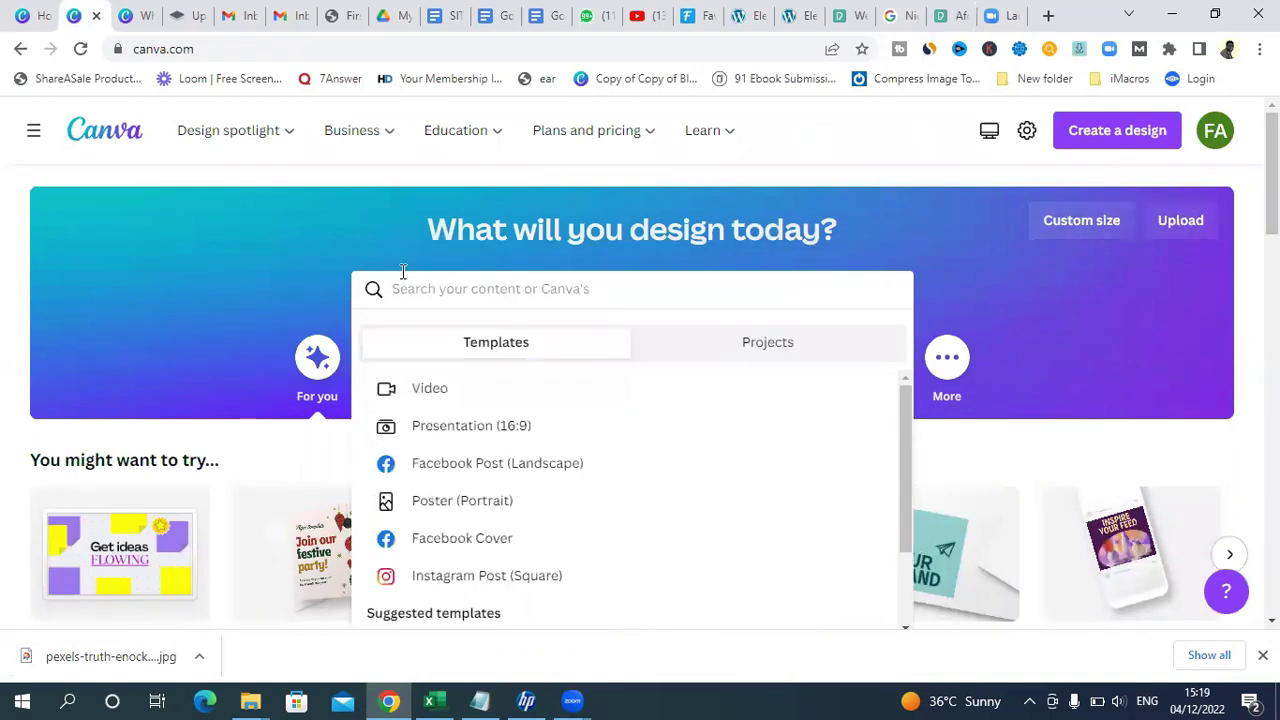
text(p)
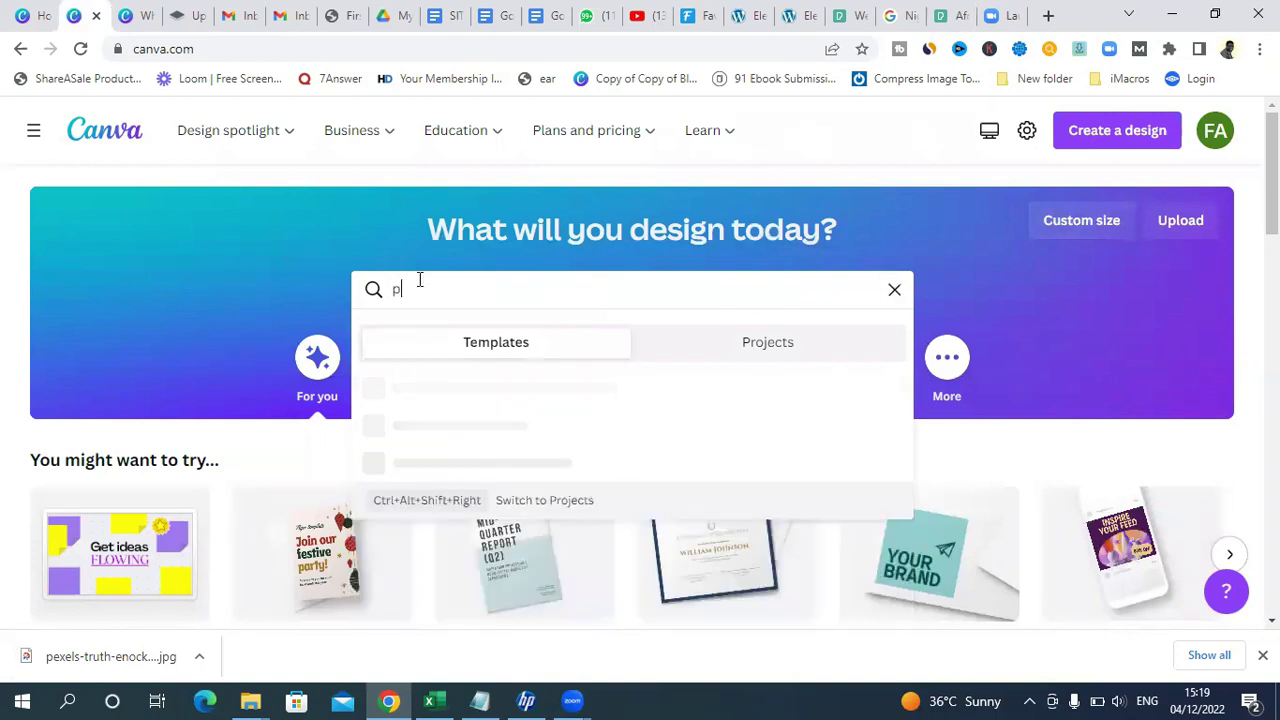
text(rofile photo)
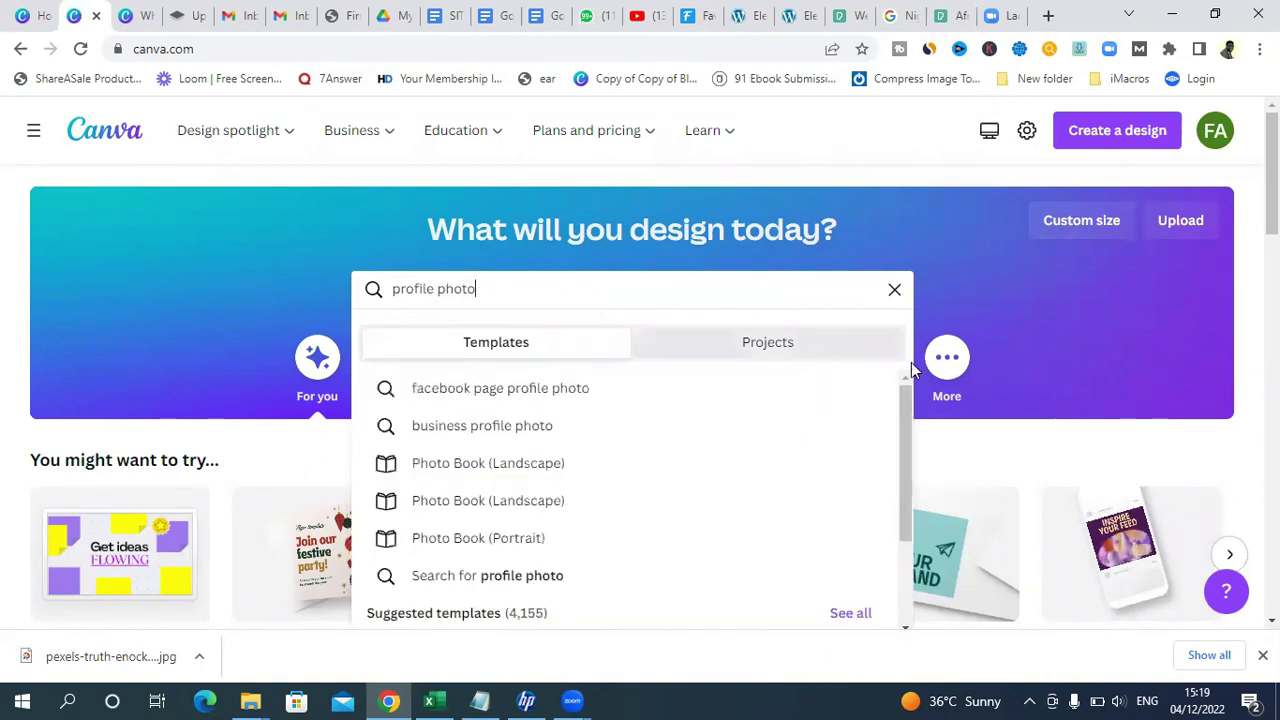
drag(903, 407, 909, 495)
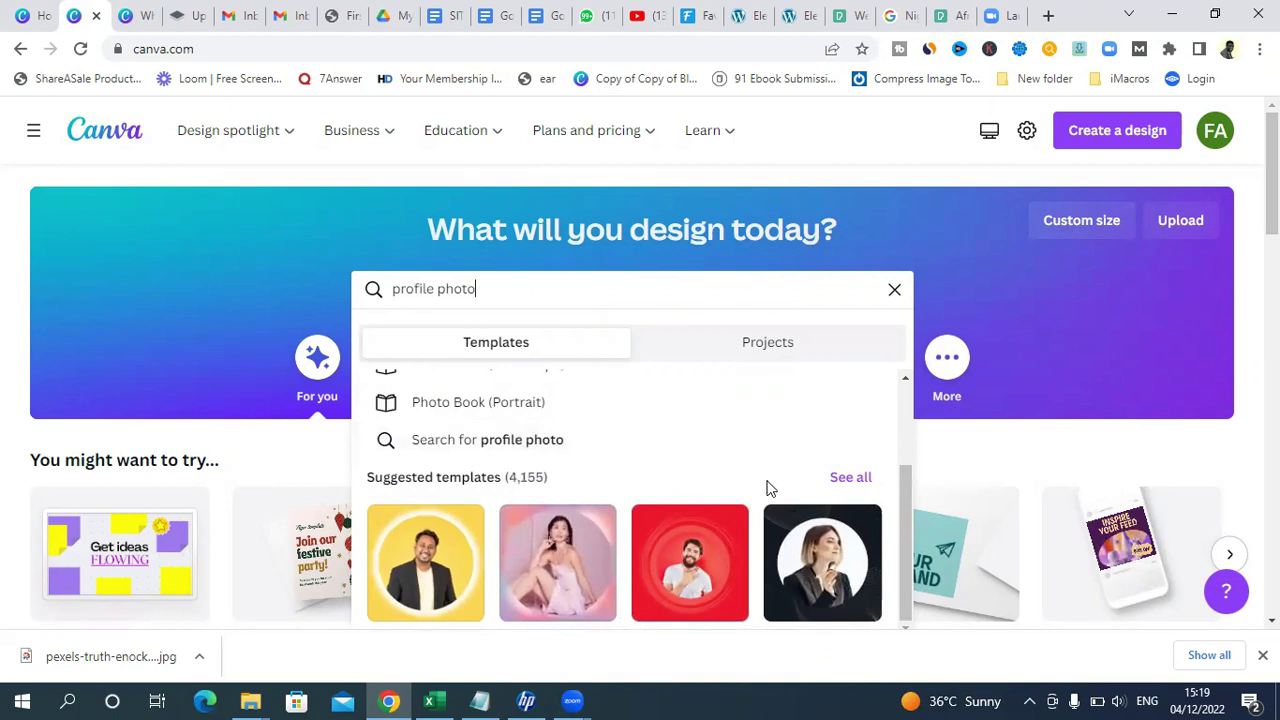
click(850, 479)
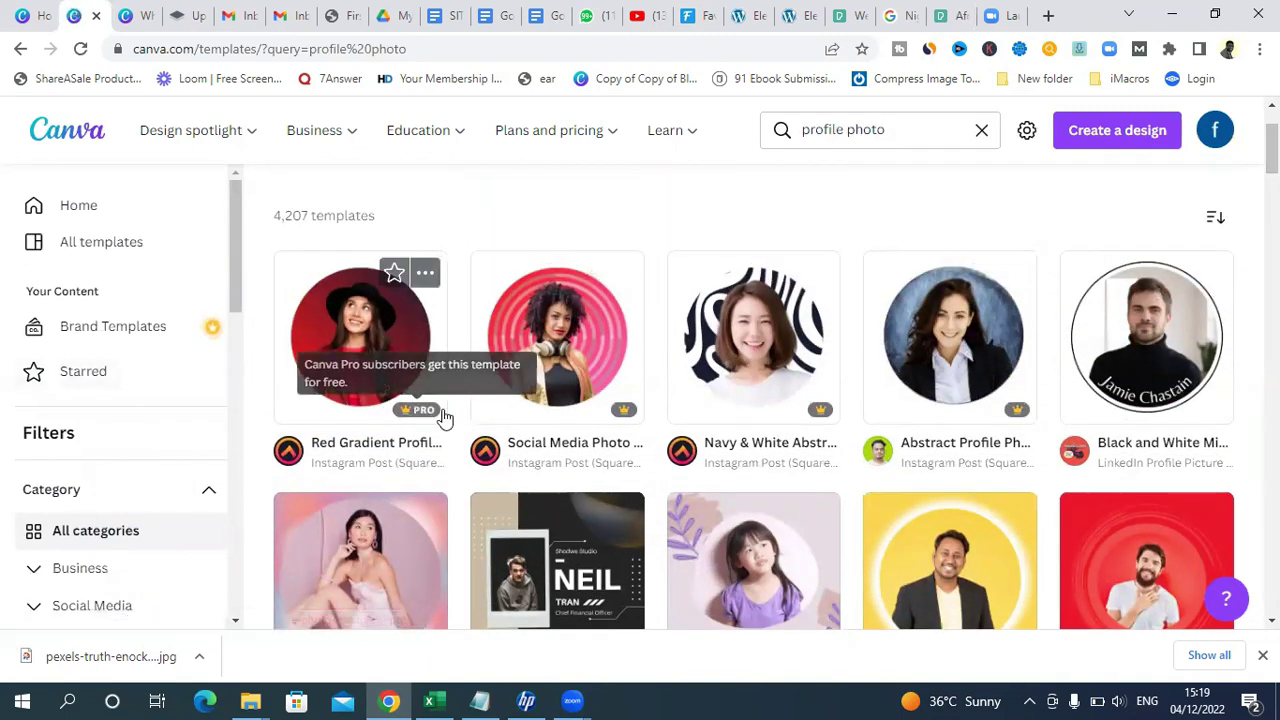
mouse_move(421, 410)
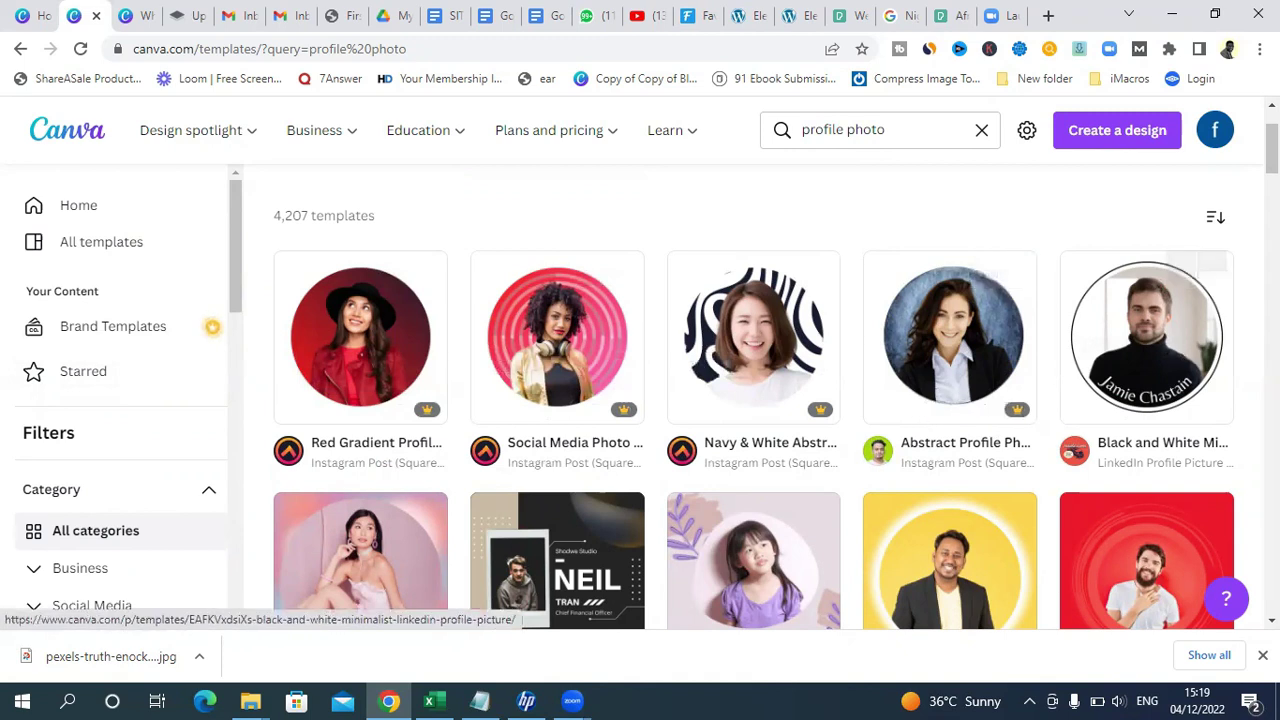
scroll(776, 376, down, 1)
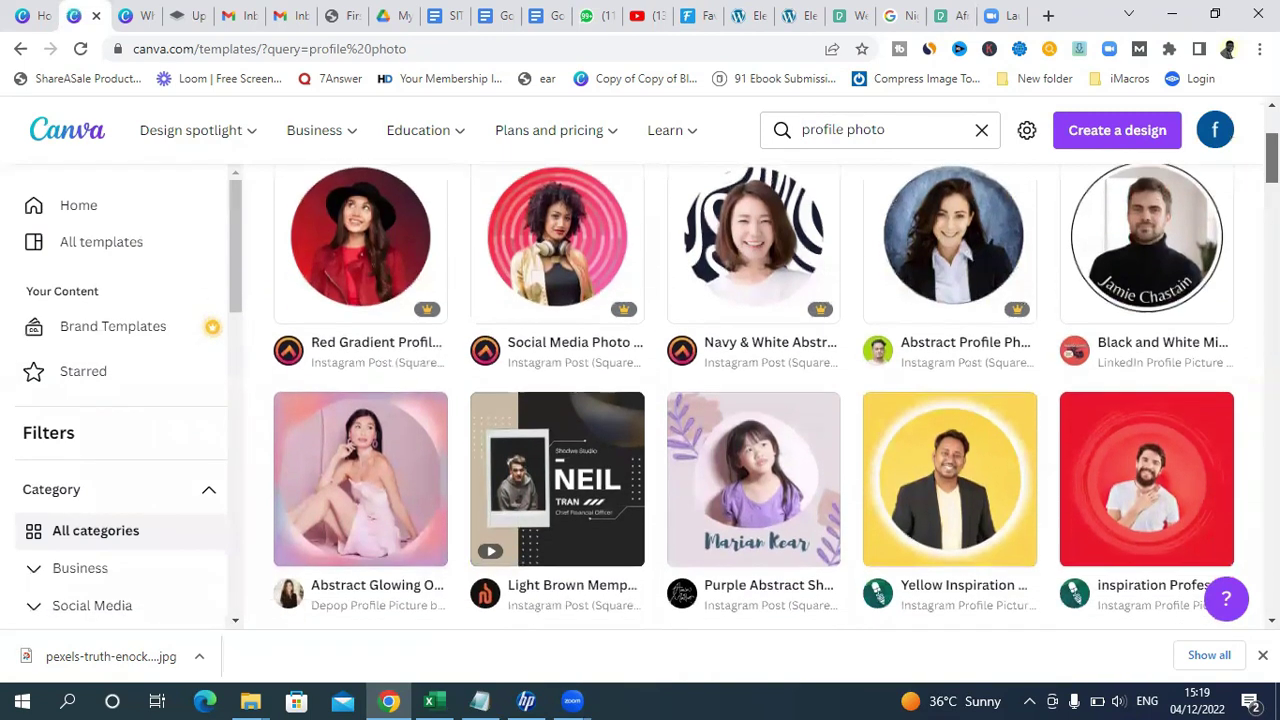
scroll(776, 376, down, 1)
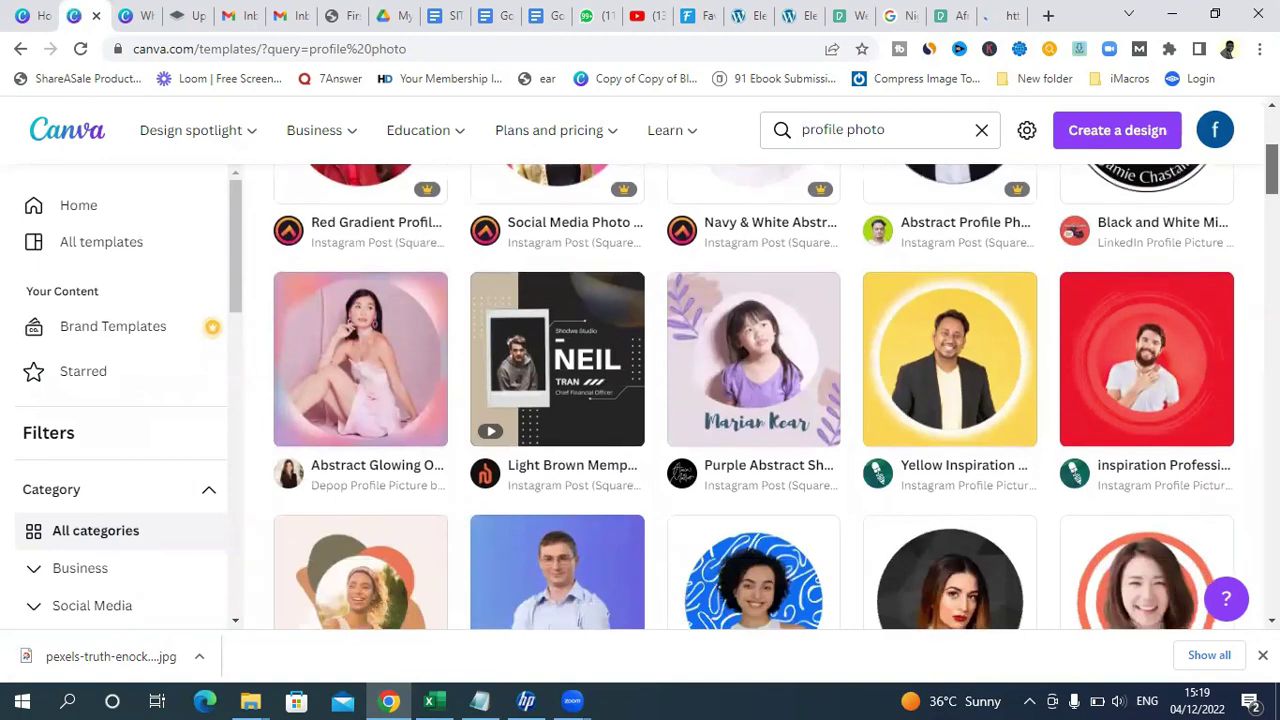
mouse_move(349, 327)
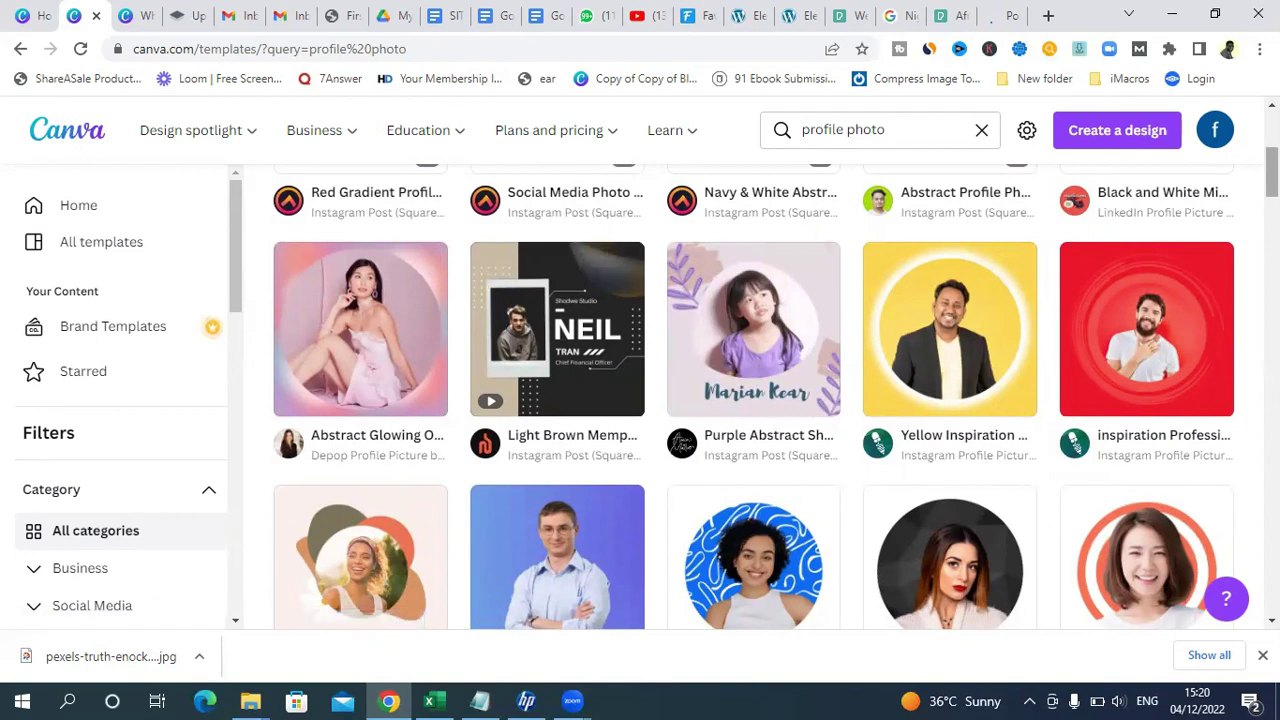
scroll(1229, 277, up, 2)
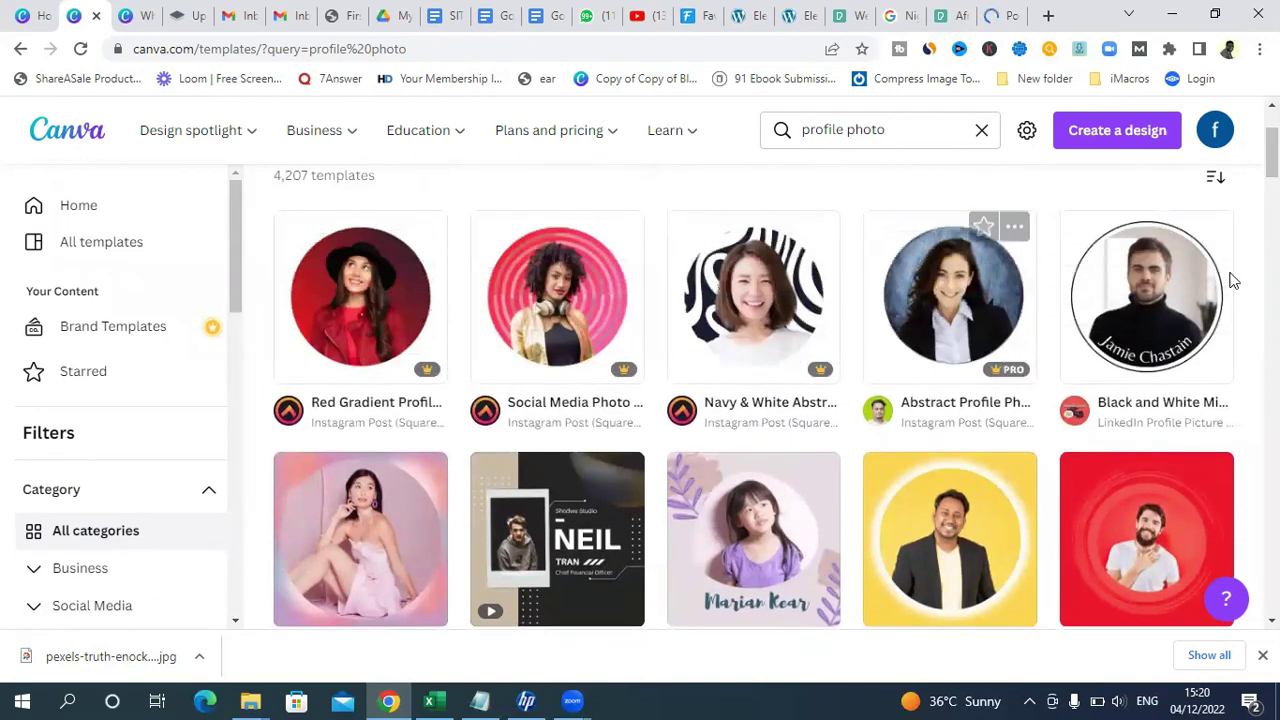
scroll(753, 397, down, 2)
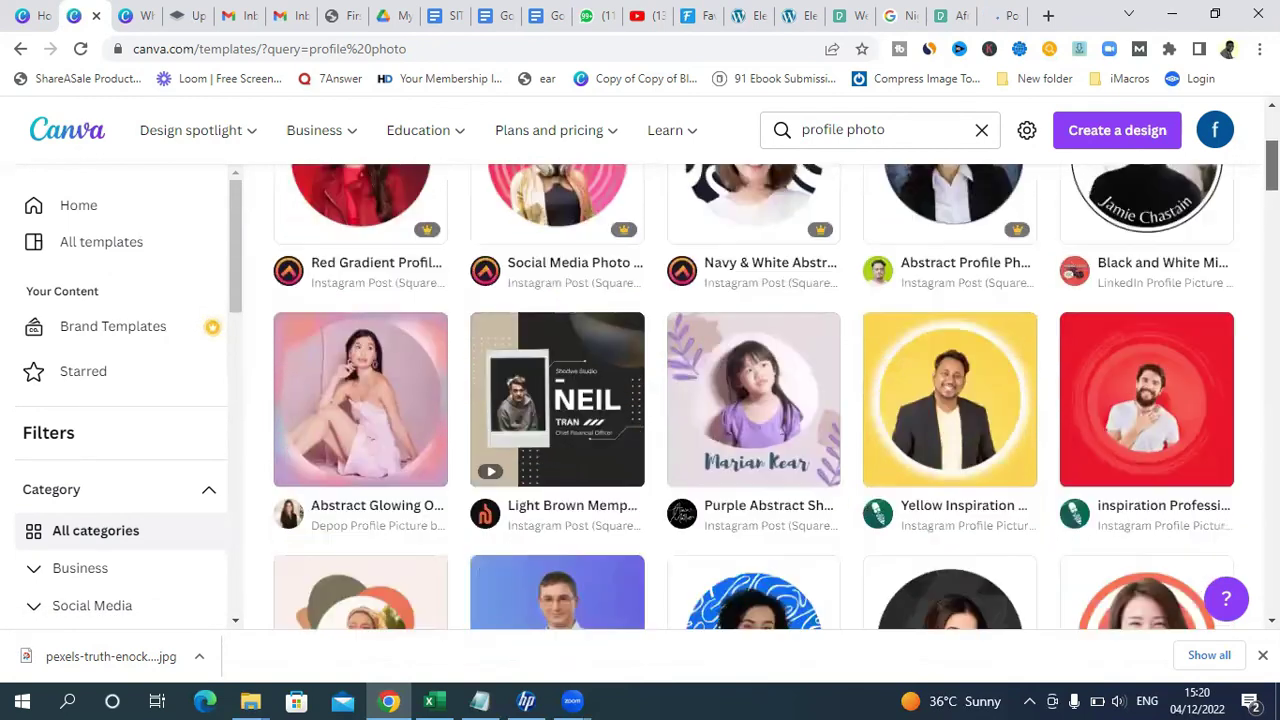
scroll(753, 397, down, 2)
scroll(753, 397, up, 1)
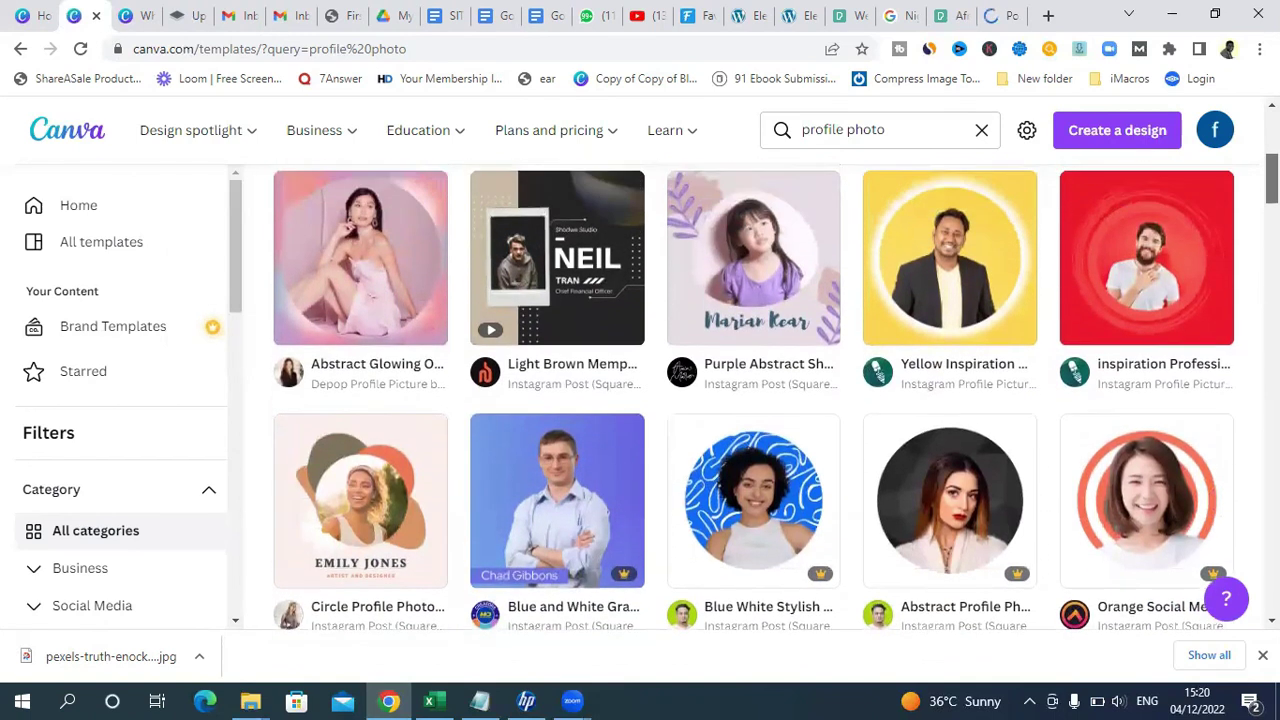
scroll(753, 397, up, 1)
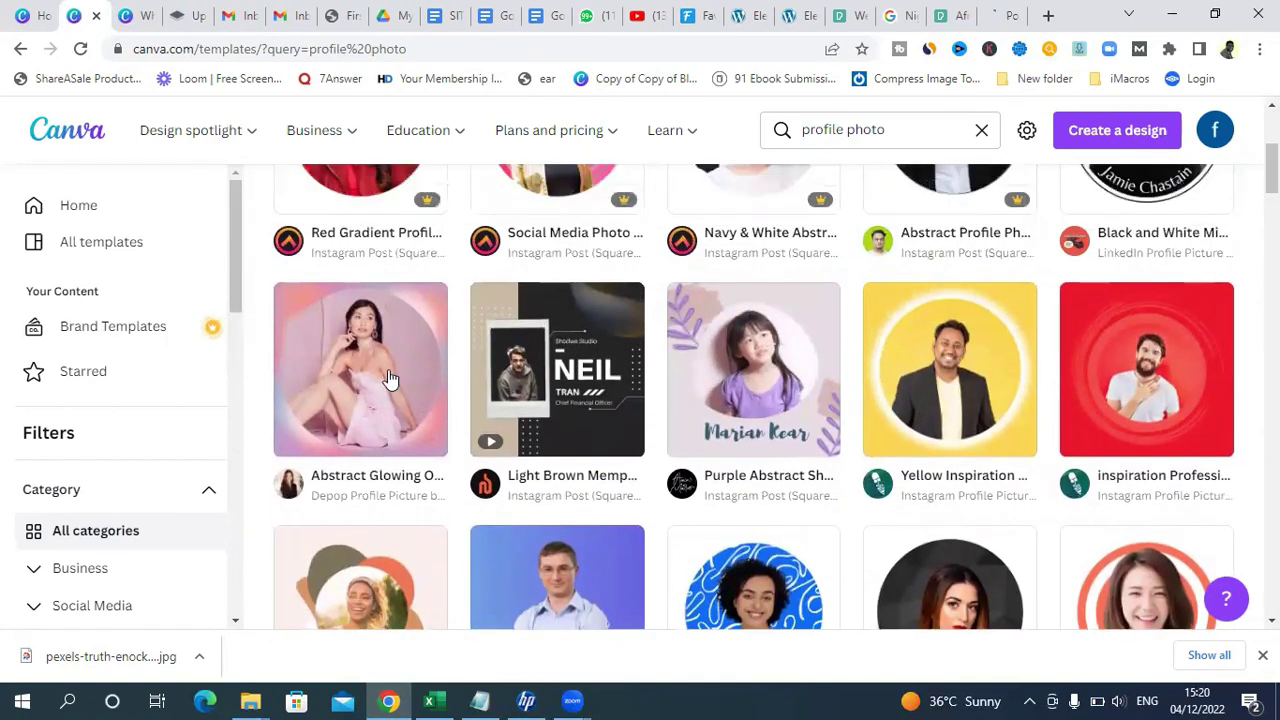
mouse_move(346, 389)
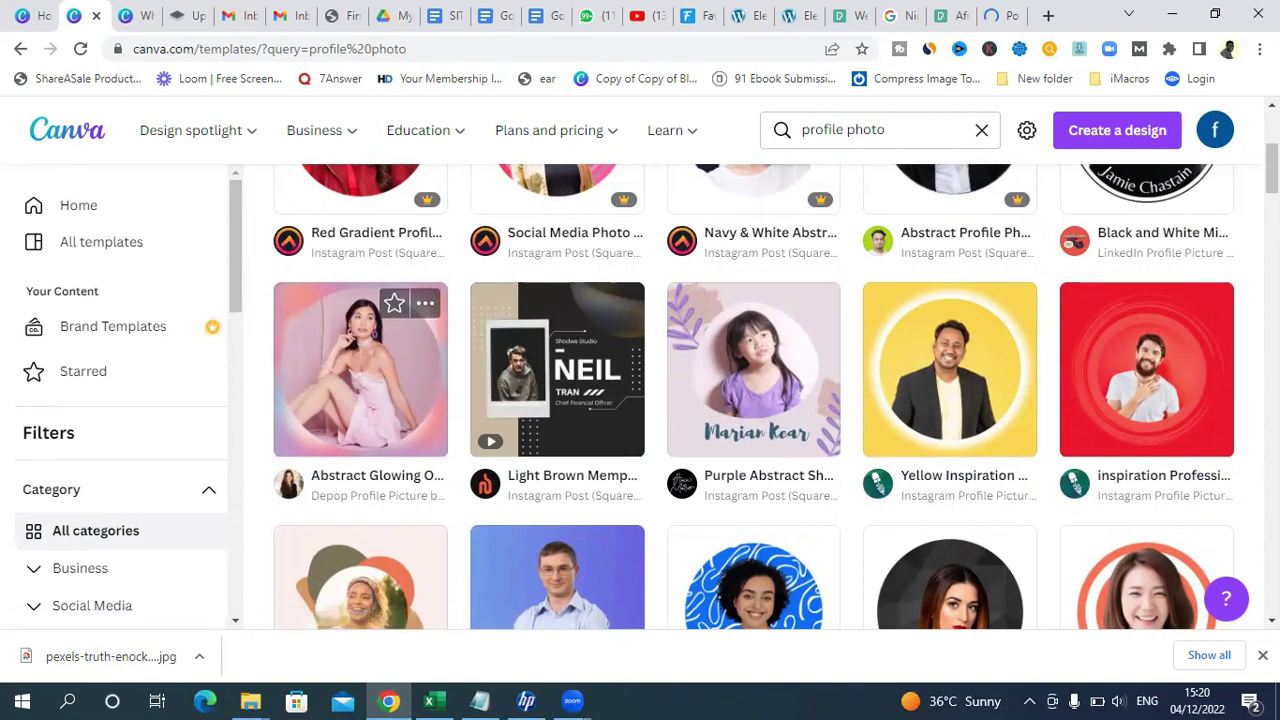
scroll(753, 397, up, 1)
scroll(753, 397, up, 2)
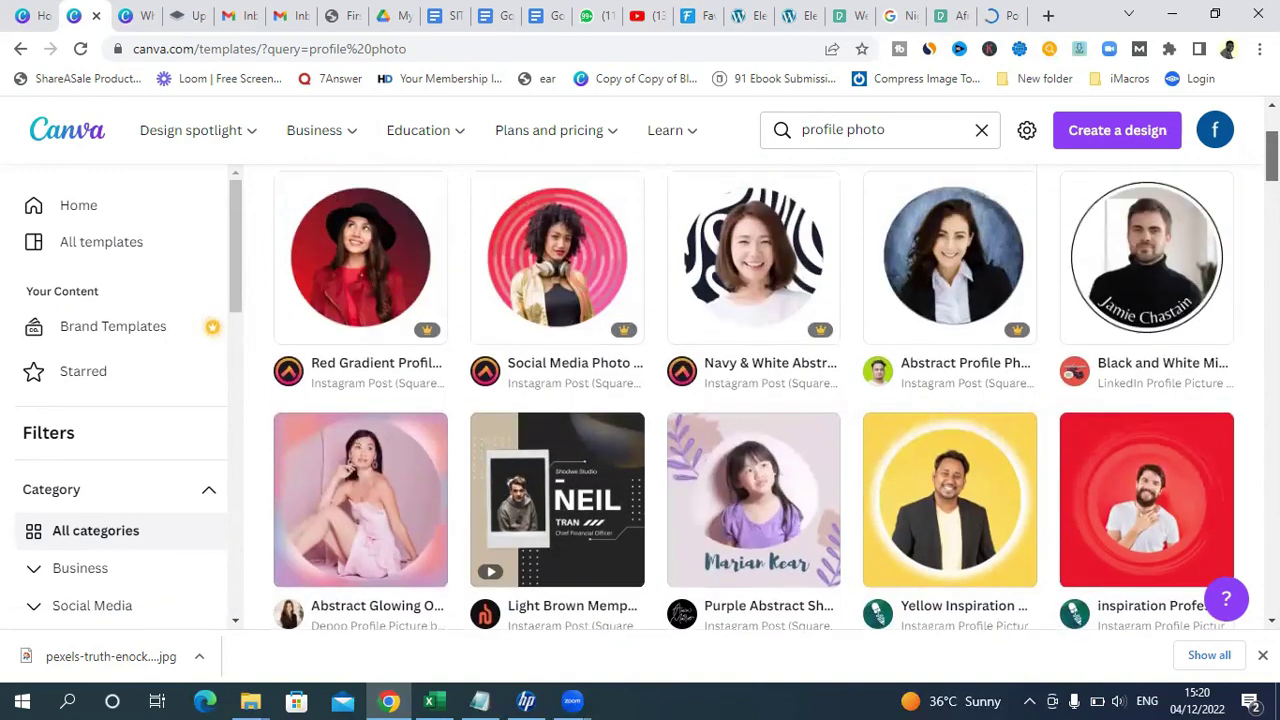
scroll(1040, 360, down, 4)
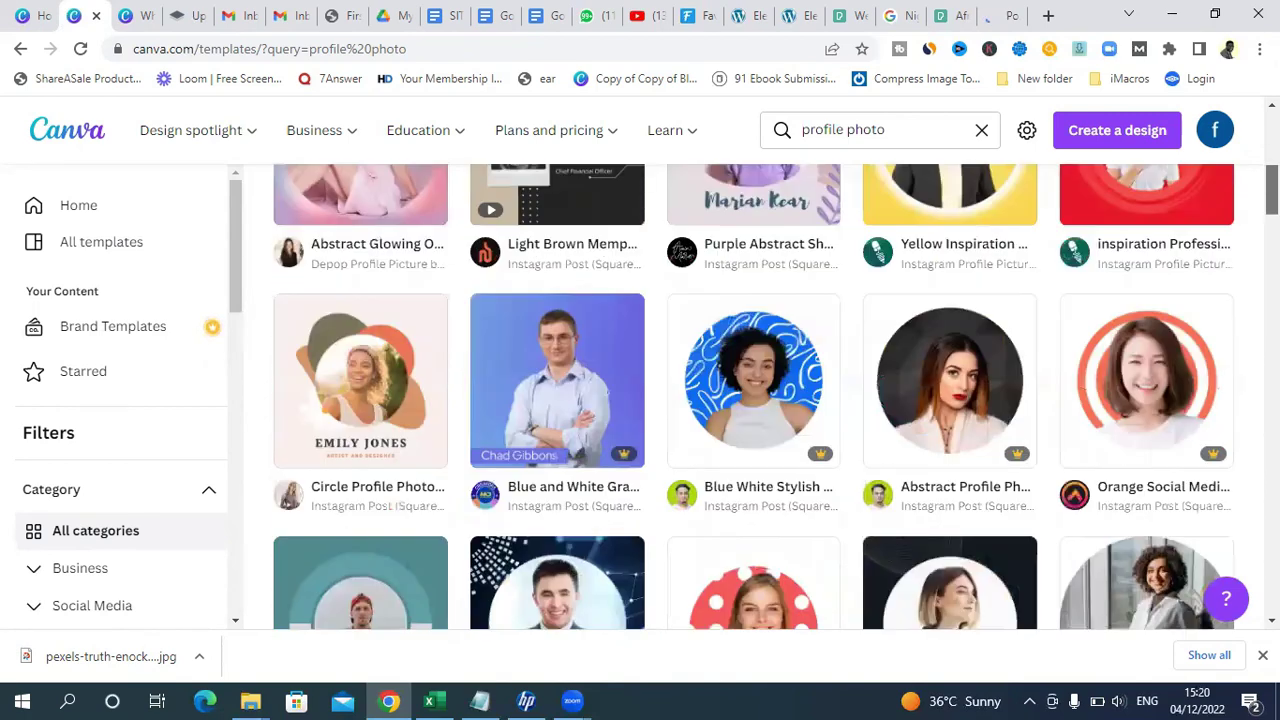
scroll(1040, 360, up, 4)
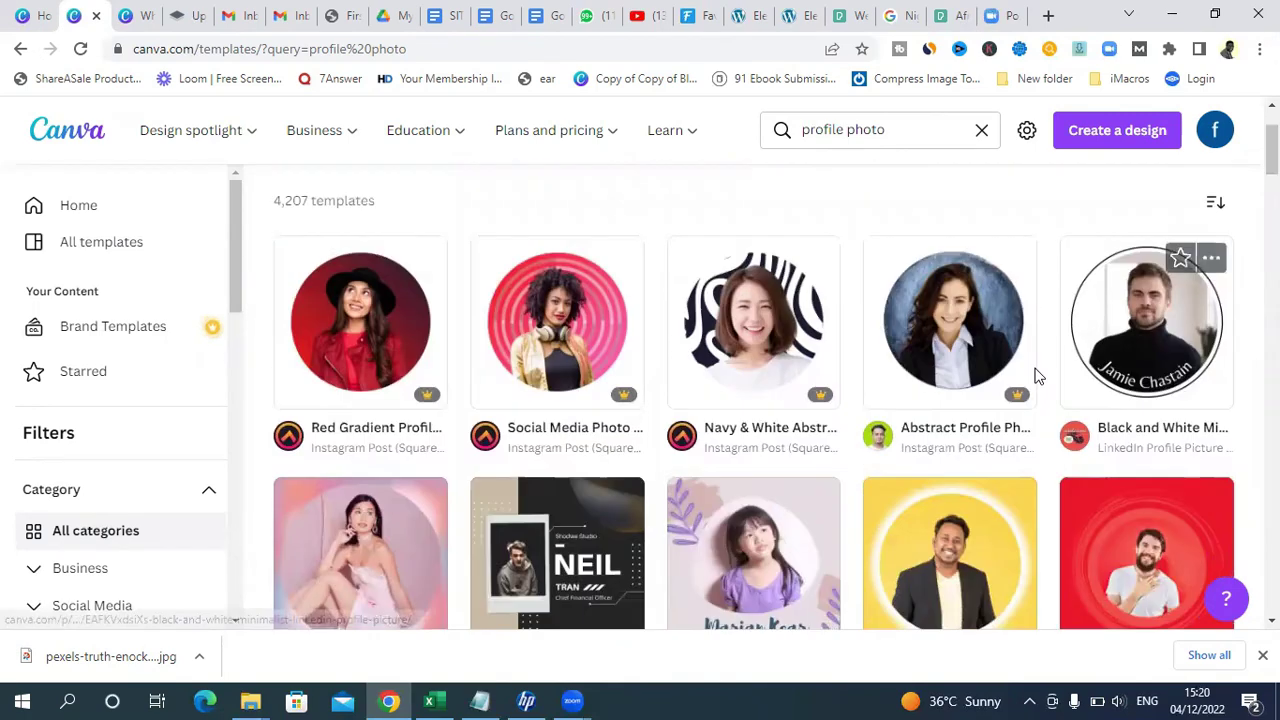
- Open White Formal LinkedIn Profile Picture from More like this and customize it as an 800 × 800 px design
click(1166, 336)
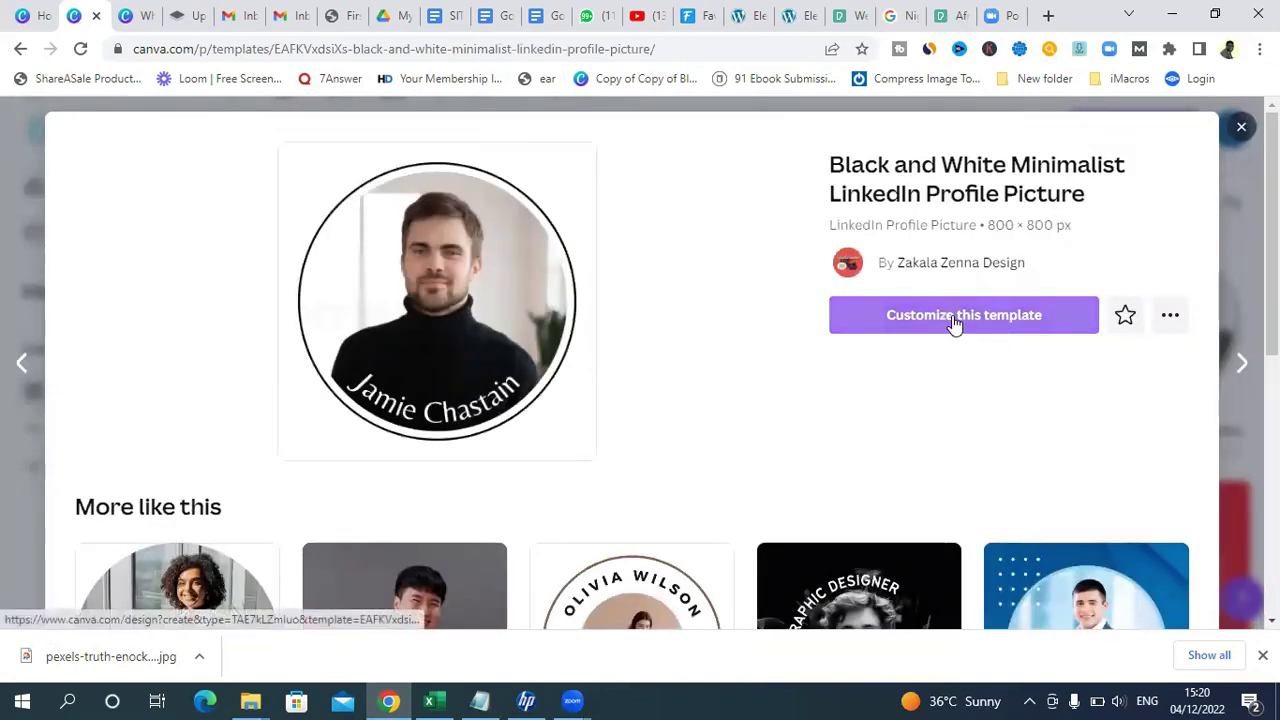
scroll(640, 400, down, 7)
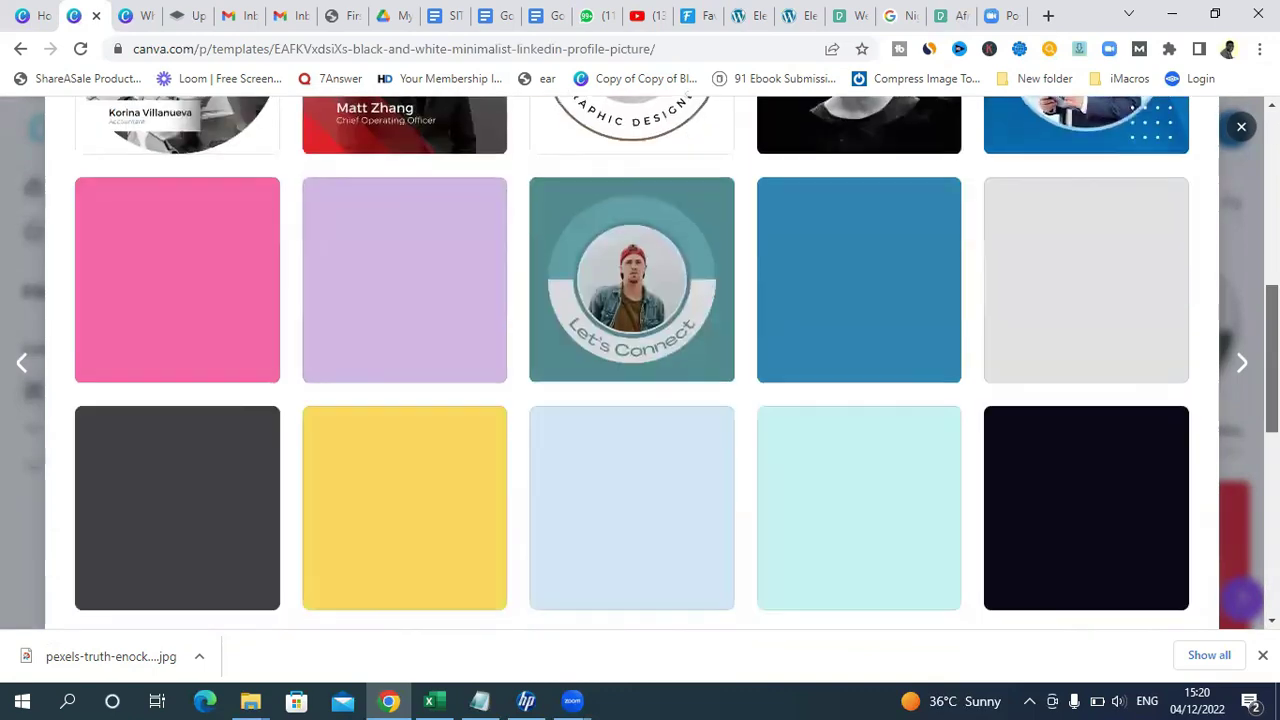
scroll(640, 400, up, 3)
scroll(640, 400, up, 3)
scroll(640, 400, down, 1)
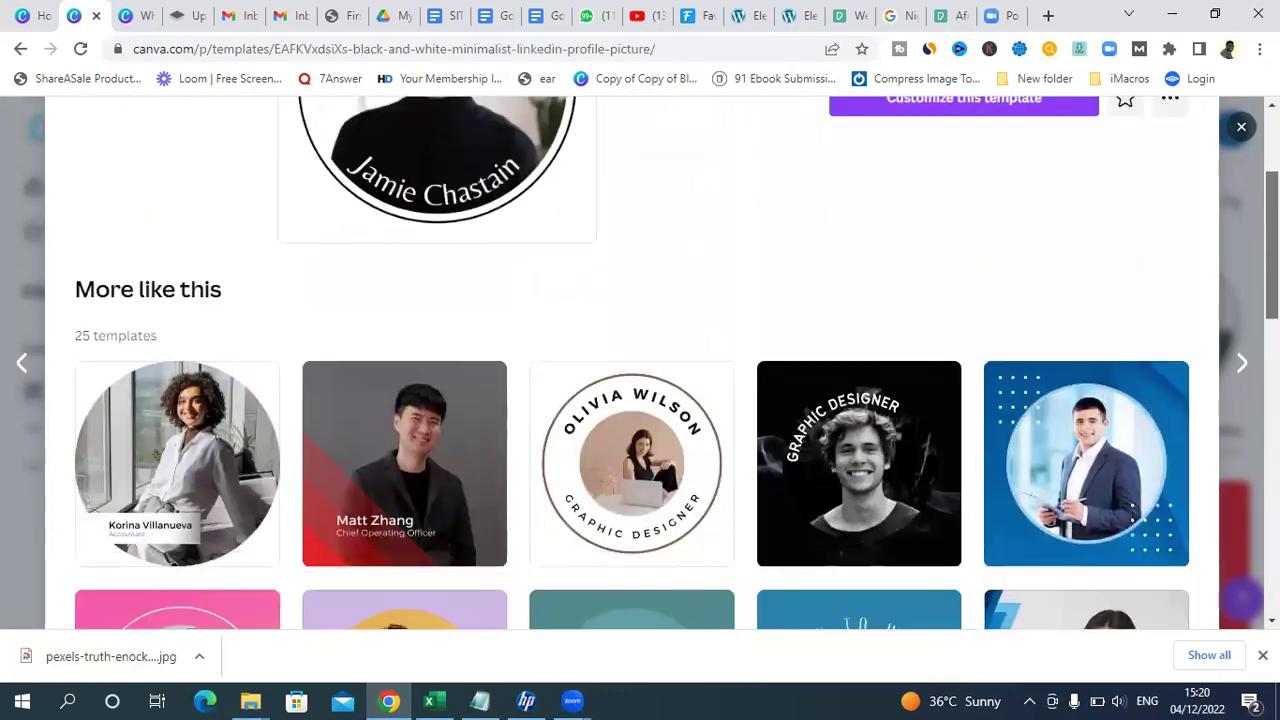
scroll(165, 316, down, 1)
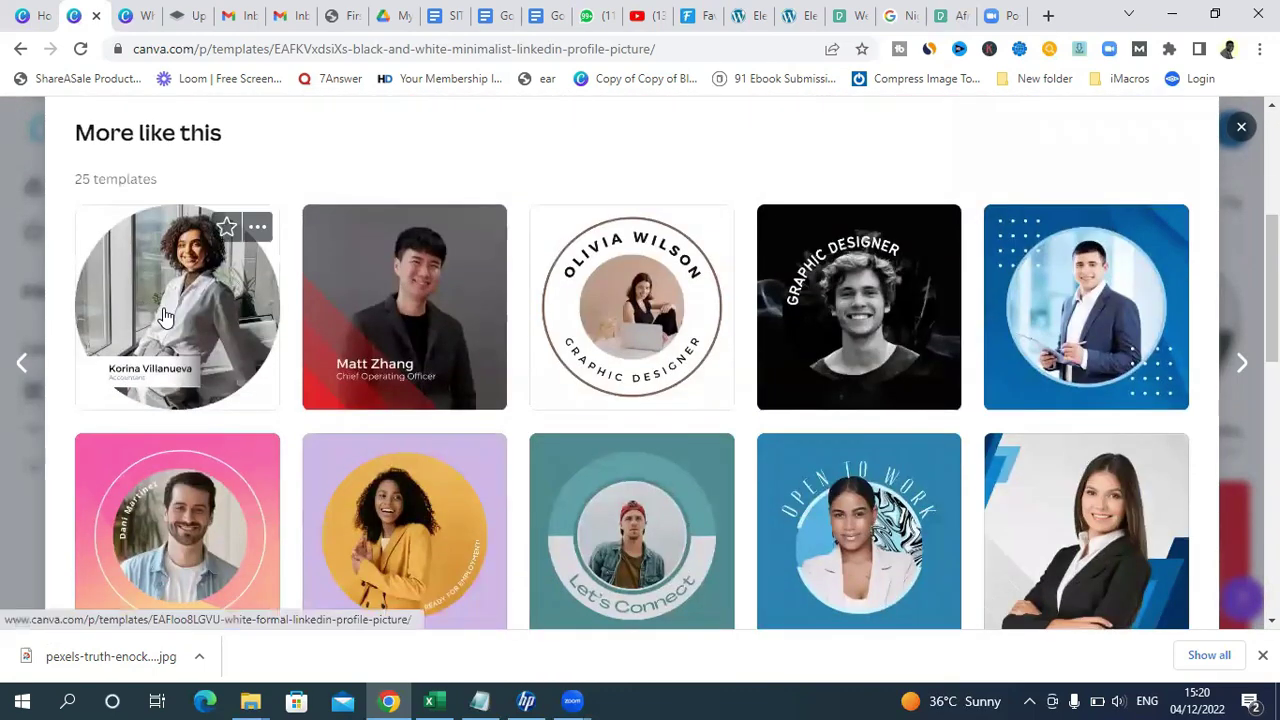
click(165, 316)
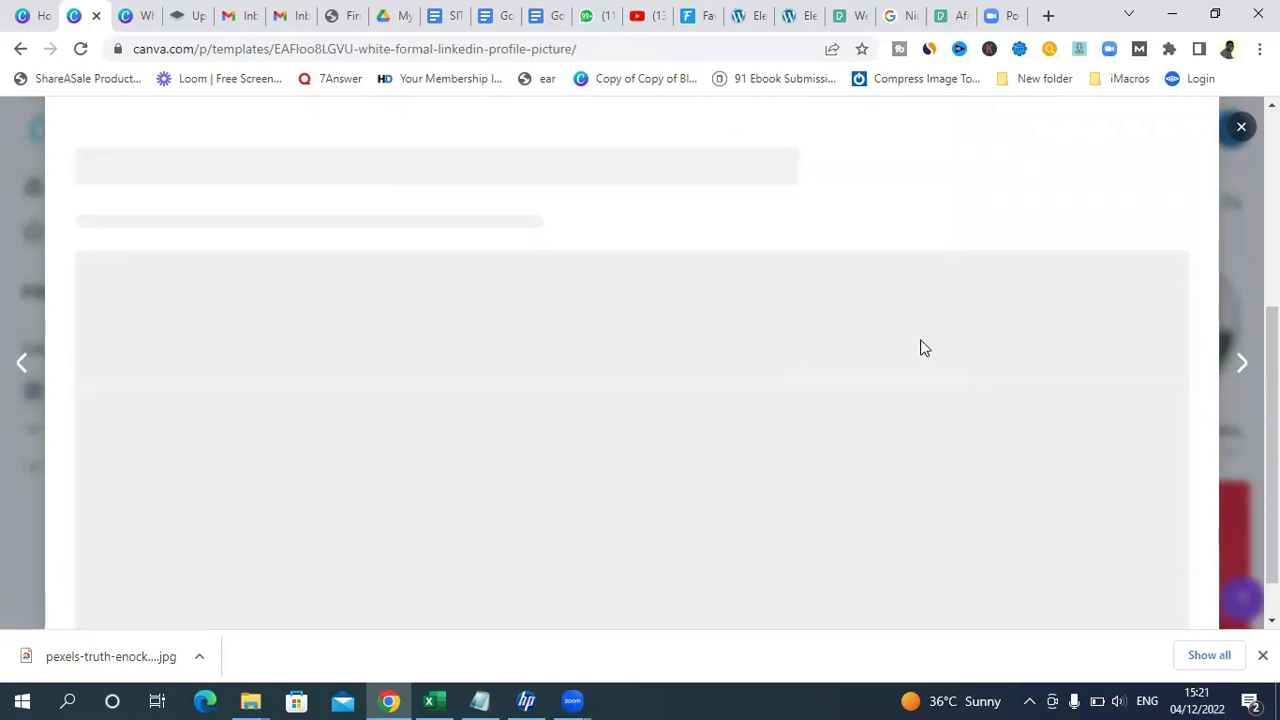
key(ctrl+a)
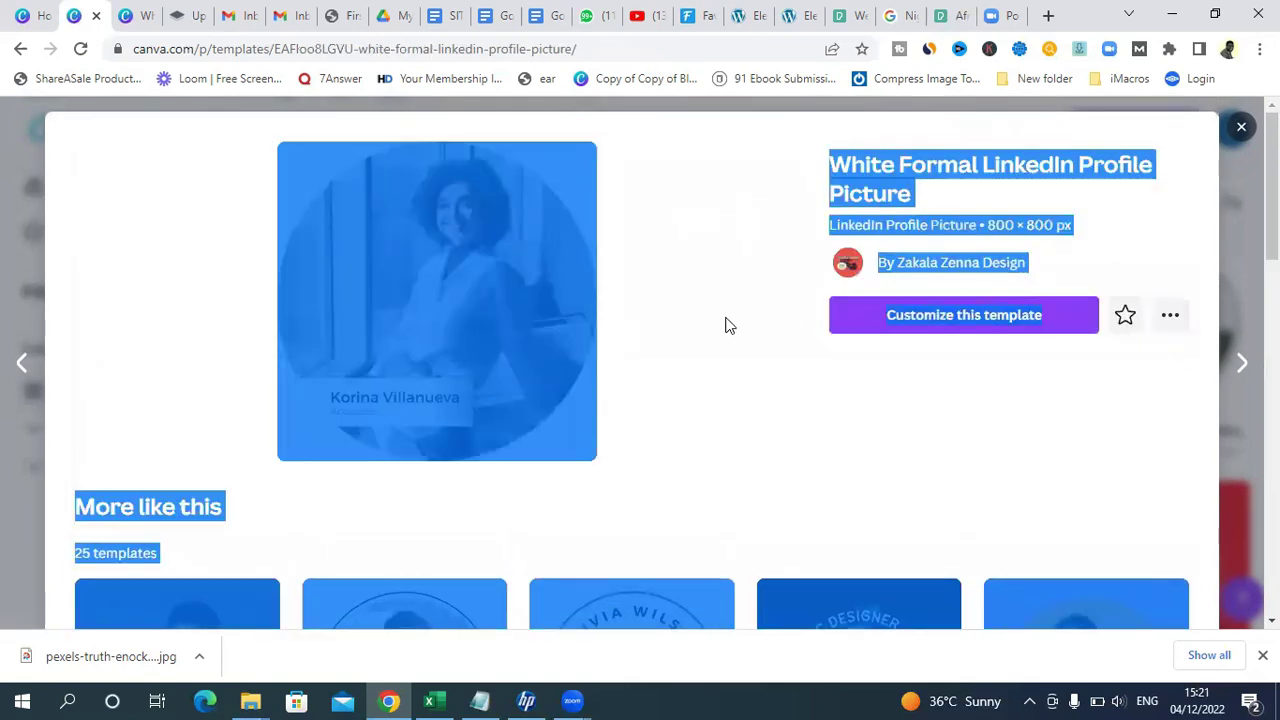
click(727, 325)
click(934, 312)
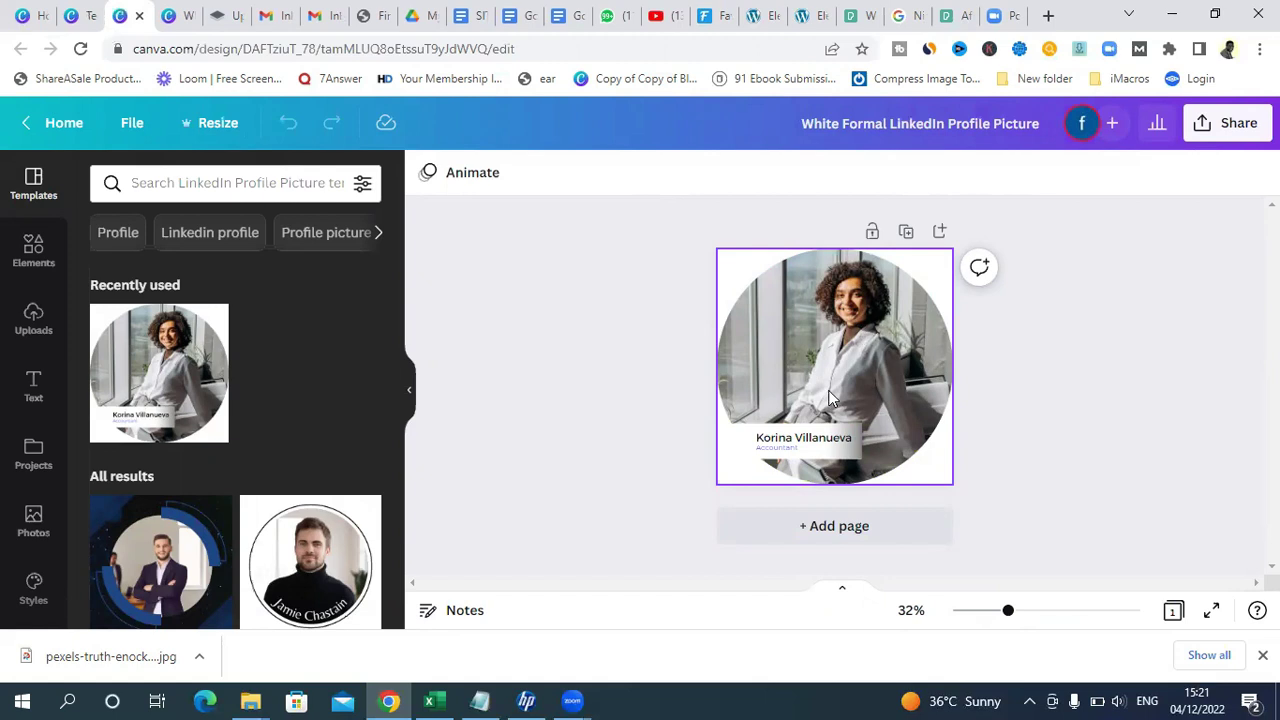
- Delete the name's white shape, name text and job title line, then remove the portrait photo
click(808, 463)
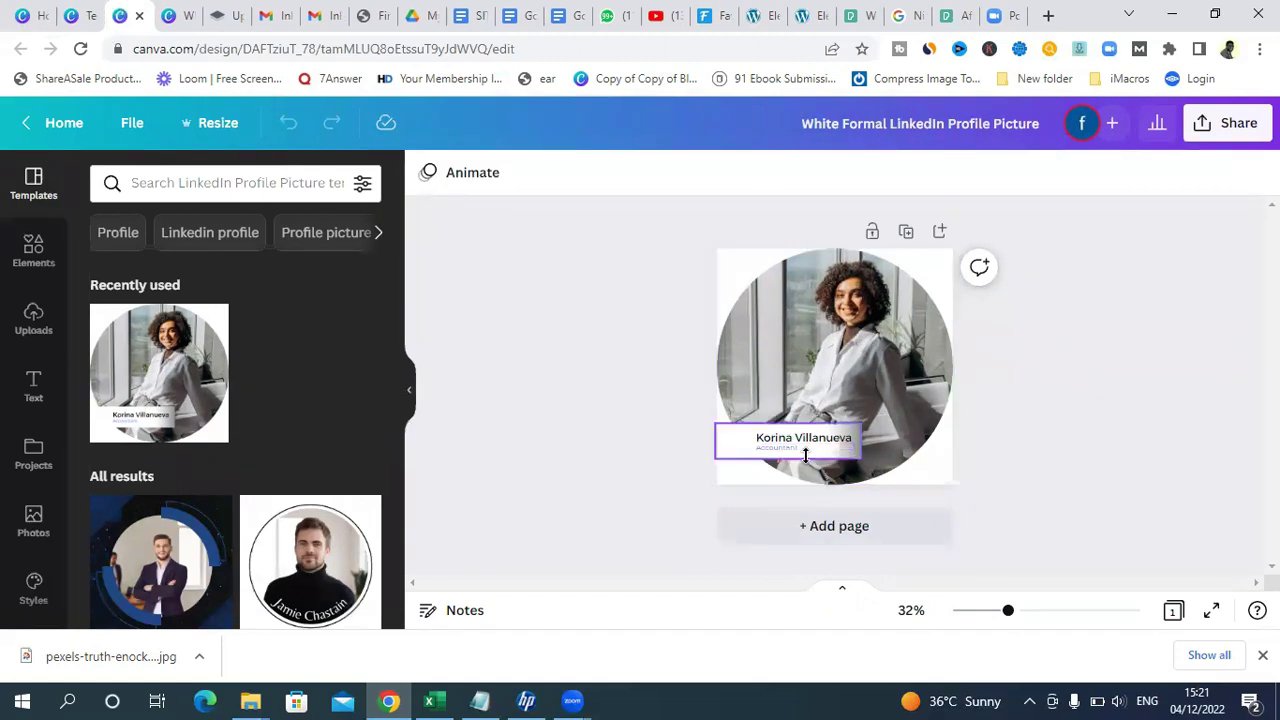
click(806, 455)
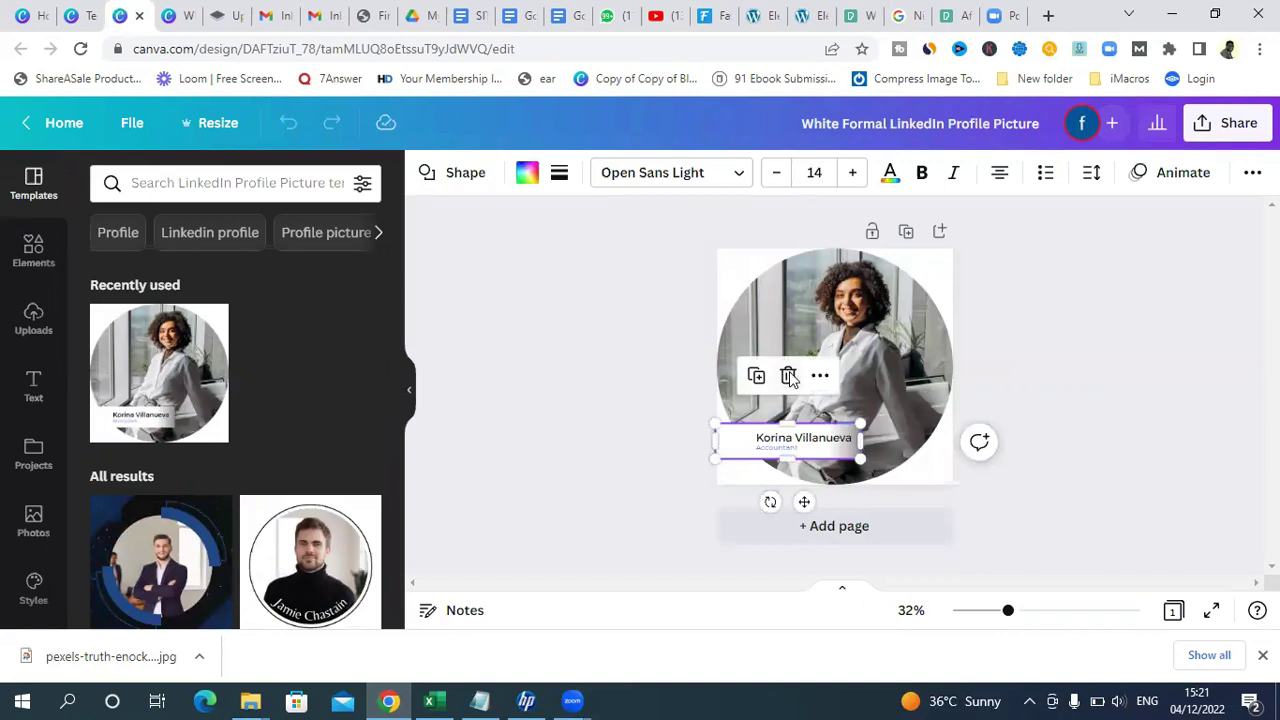
click(789, 376)
click(832, 445)
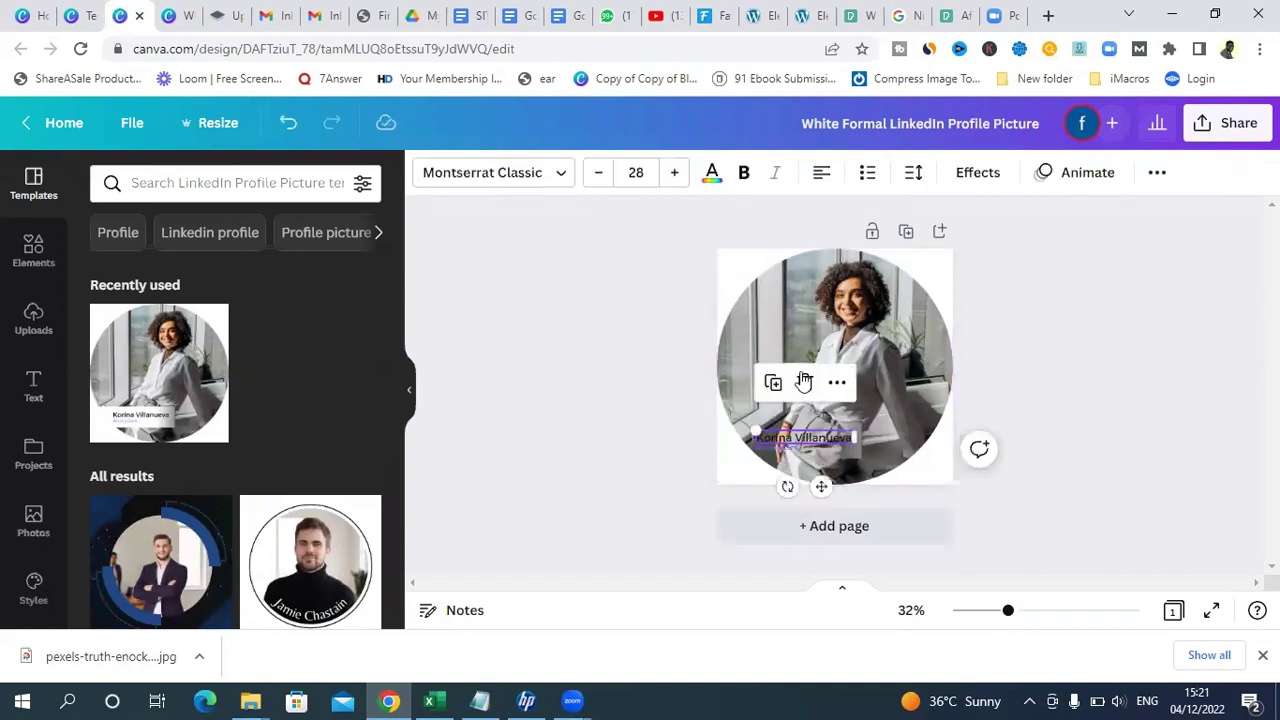
click(803, 380)
click(819, 446)
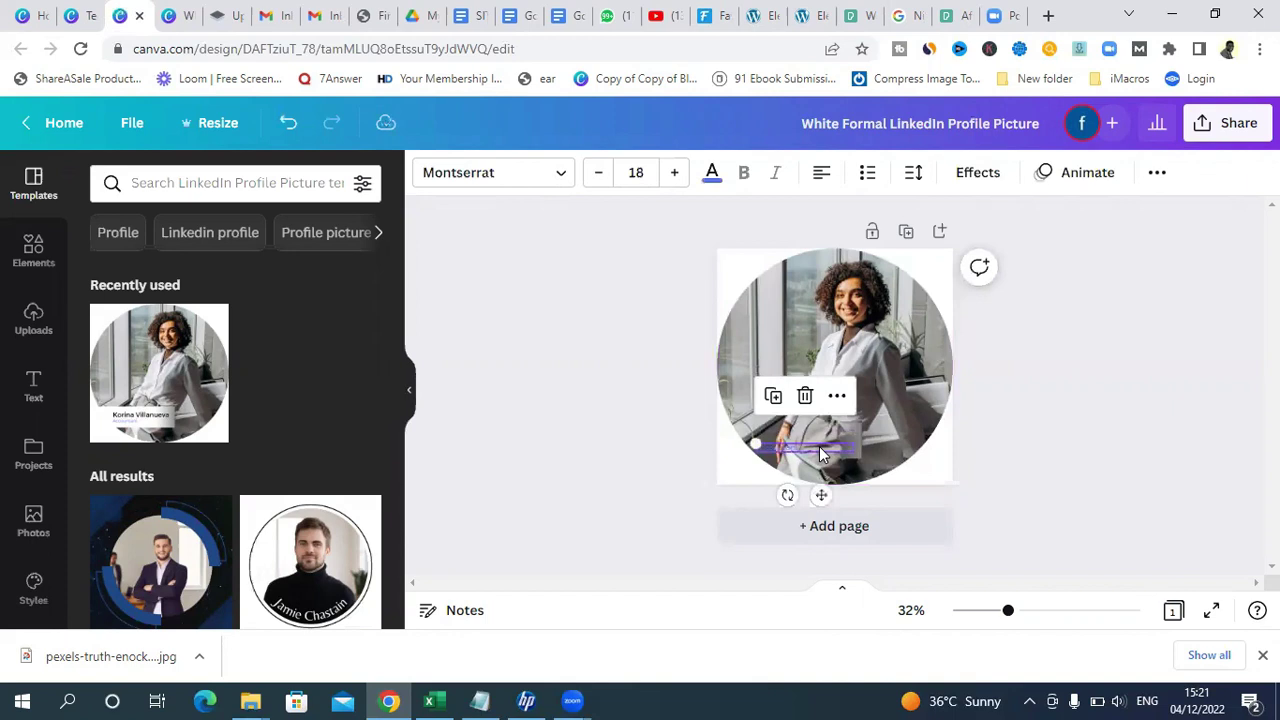
click(806, 395)
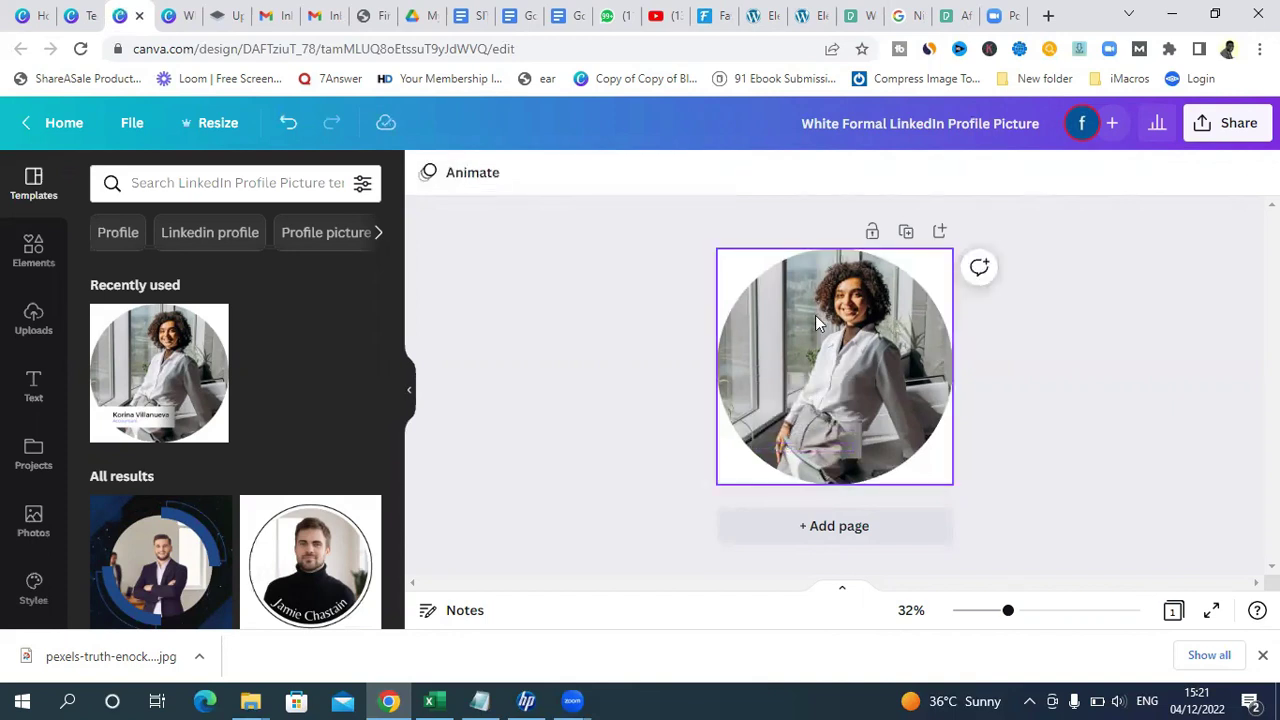
click(836, 373)
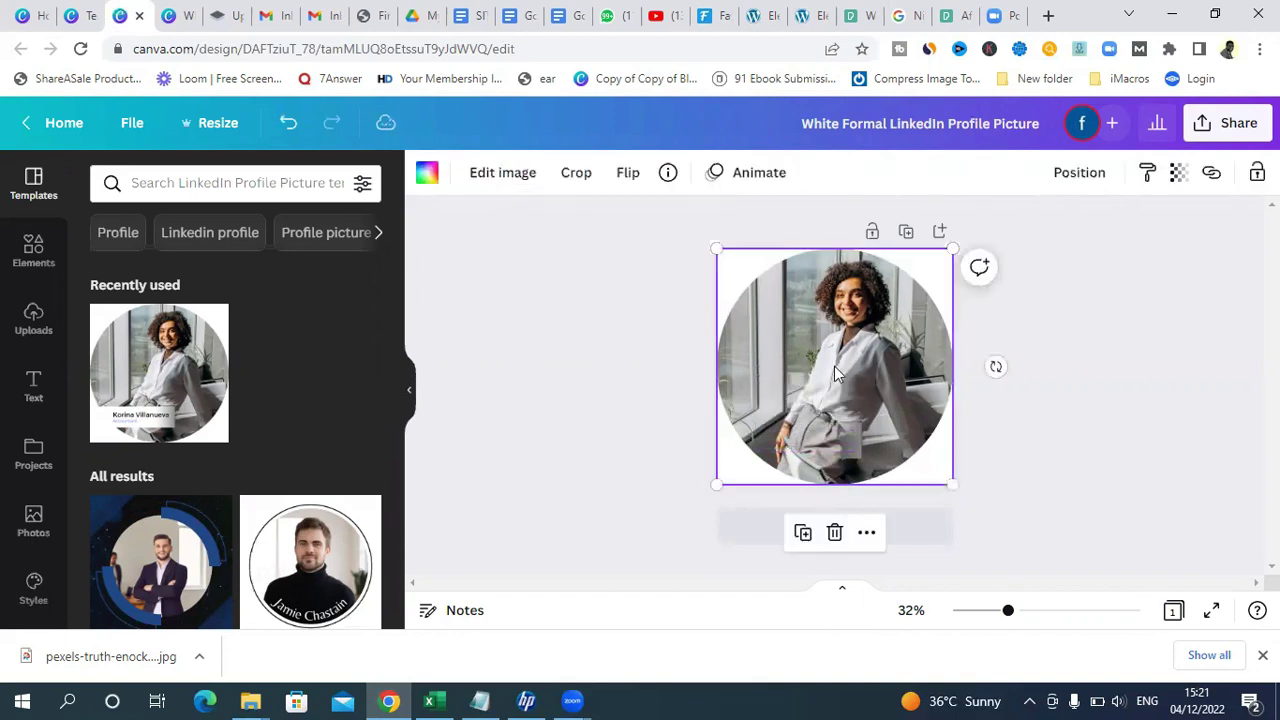
key(Delete)
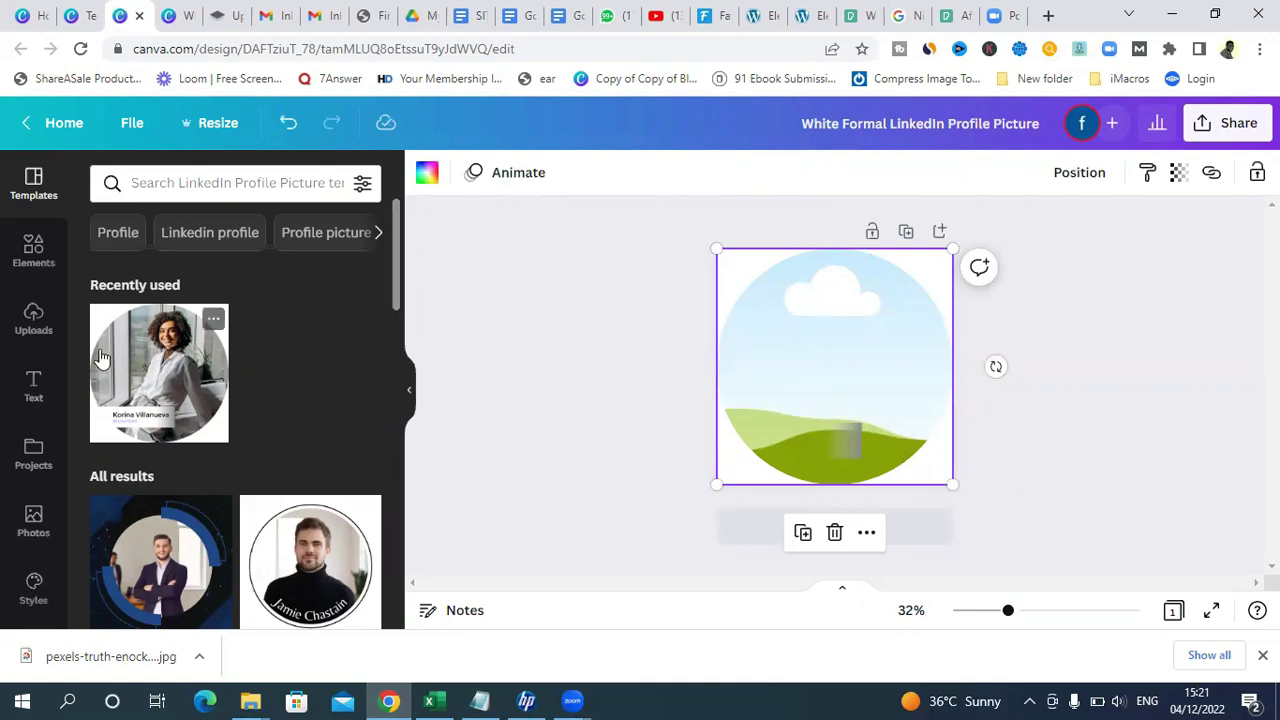
- Upload pexels-truth-enock-4426403 from Downloads into the circular frame
click(35, 328)
click(225, 230)
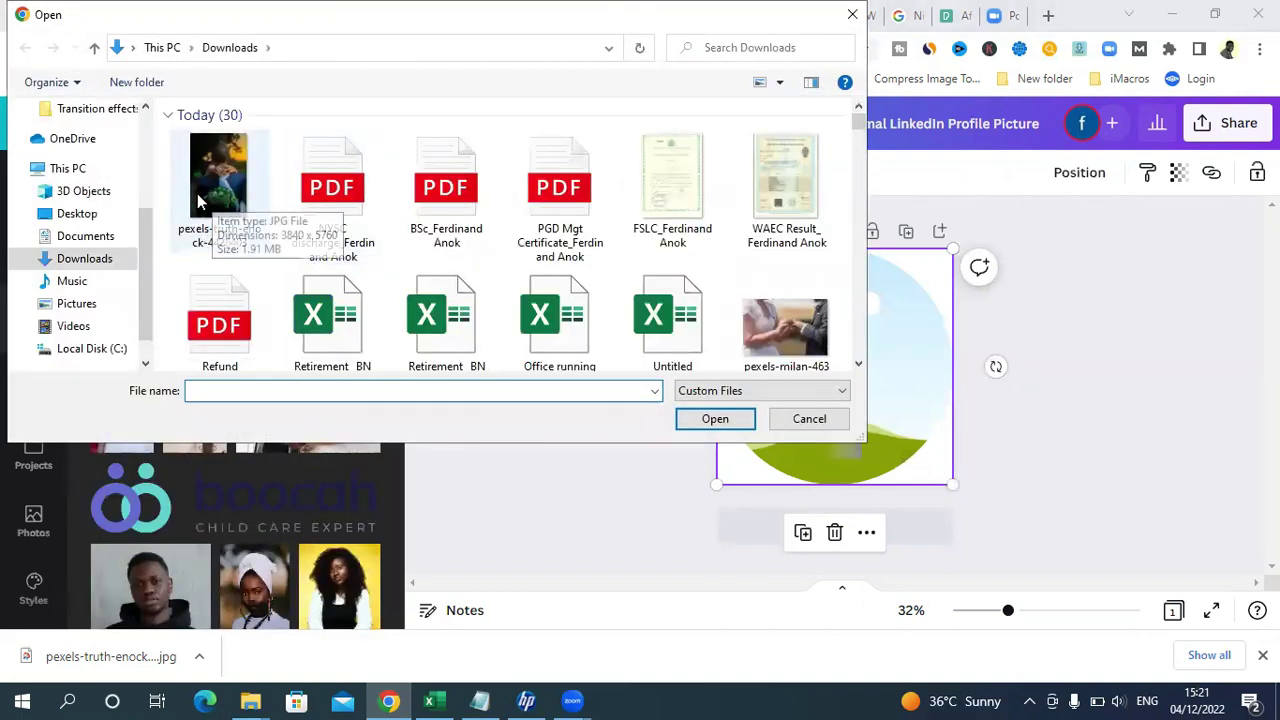
click(226, 165)
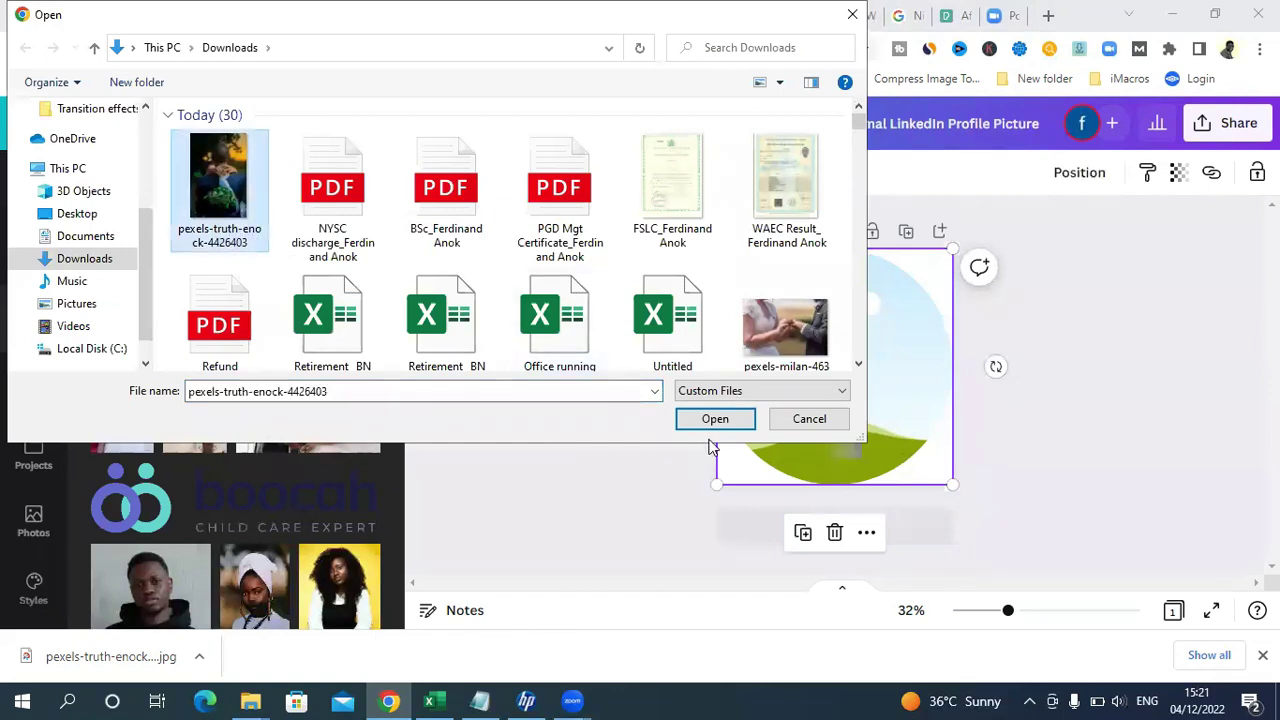
click(718, 419)
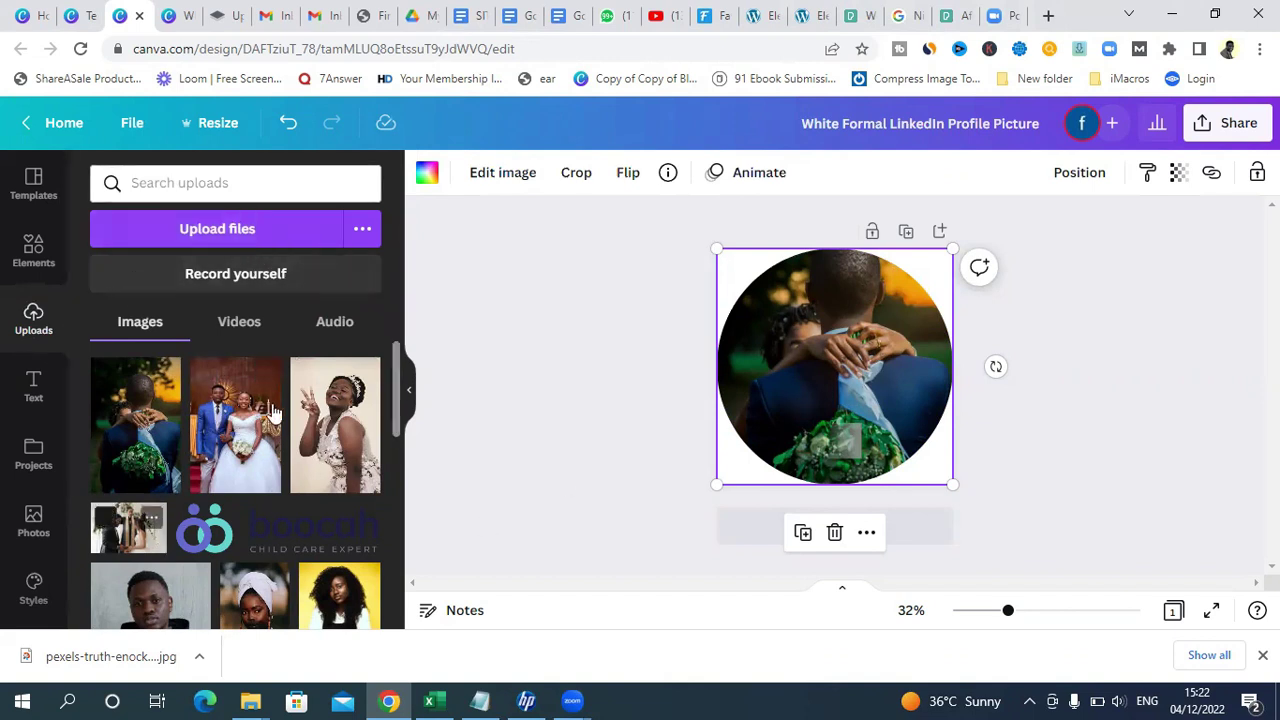
- Try the wedding couple photo in the circle frame, undo it, and return to Elementor
drag(235, 425, 763, 368)
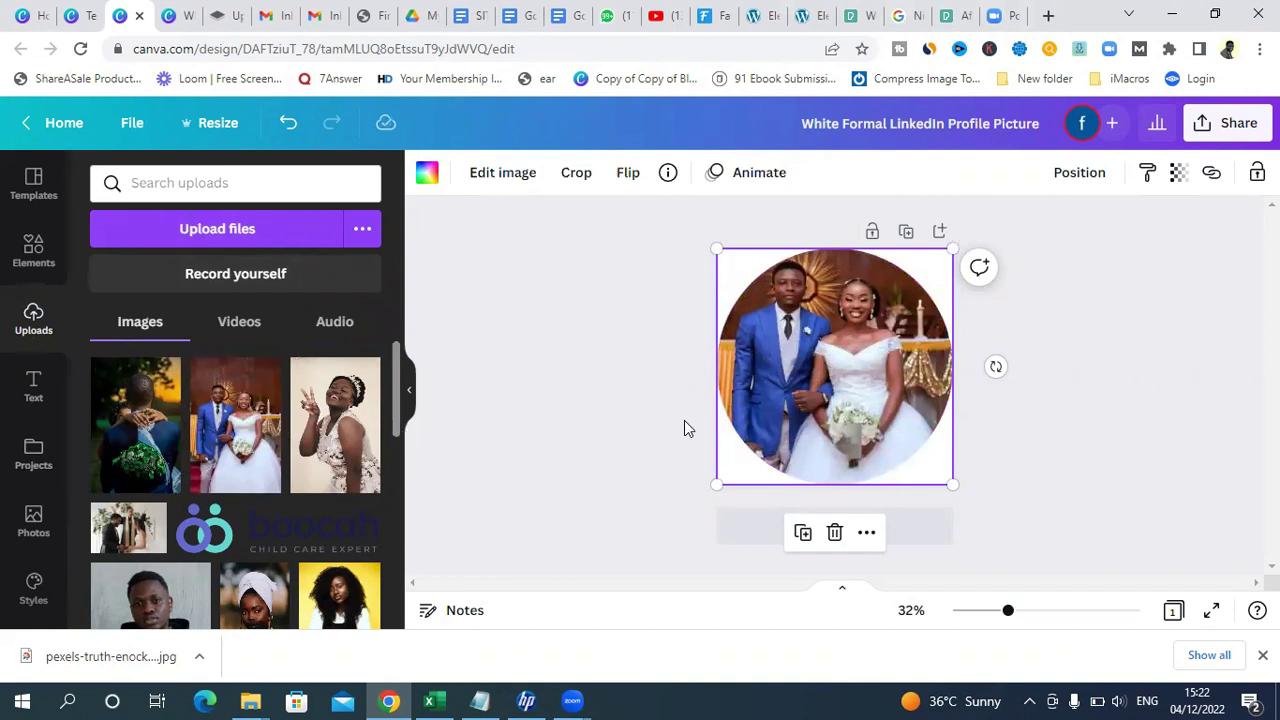
key(ctrl+z)
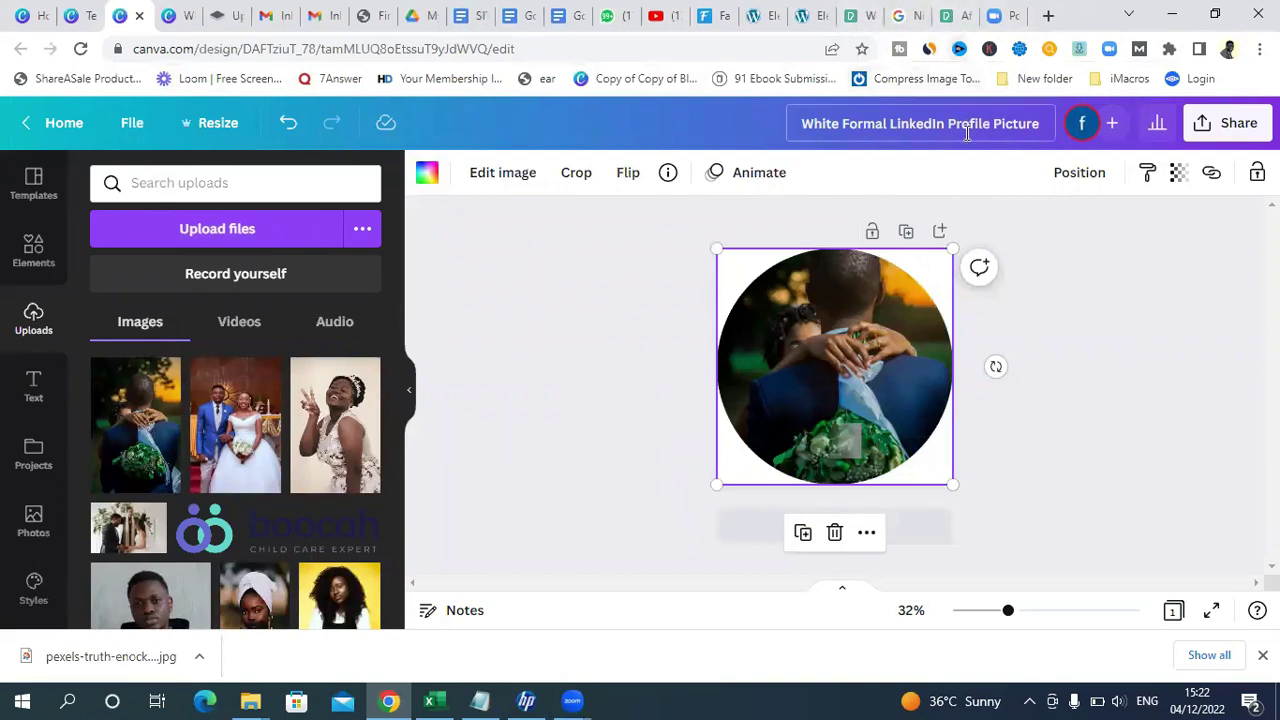
click(806, 18)
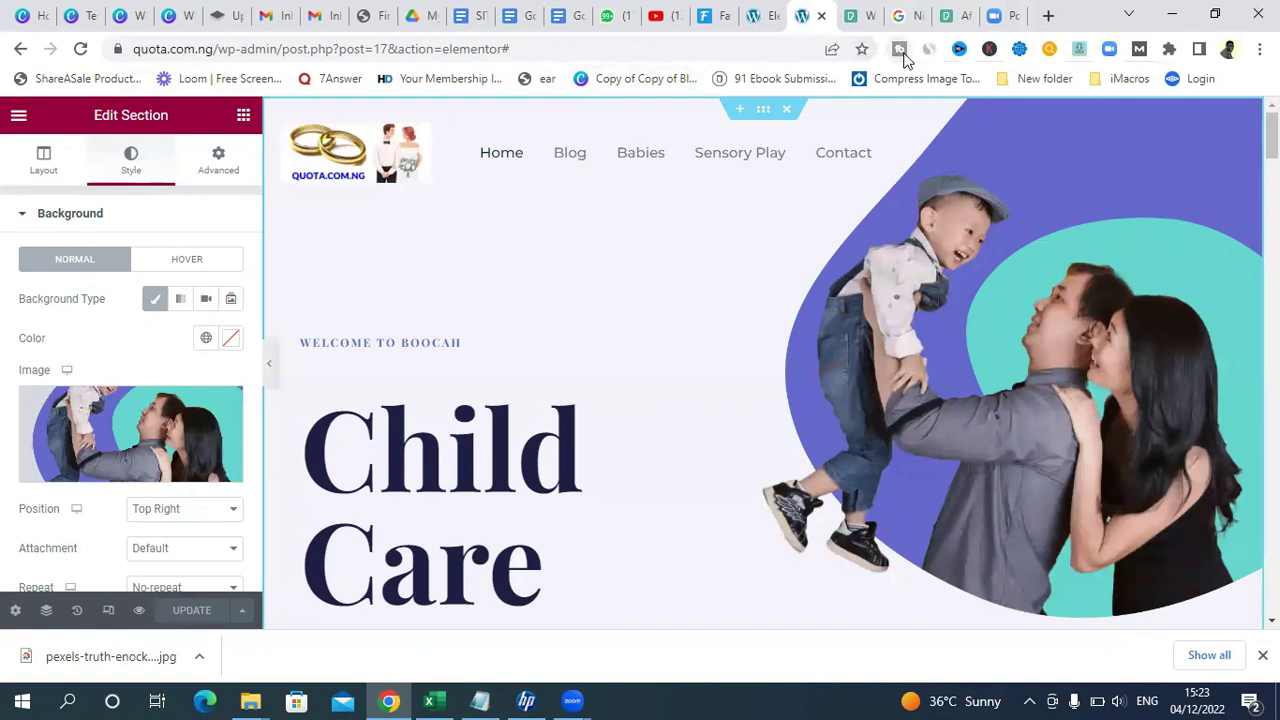
- Download the circular wedding-photo design from Canva as an 800 × 800 PNG
click(860, 20)
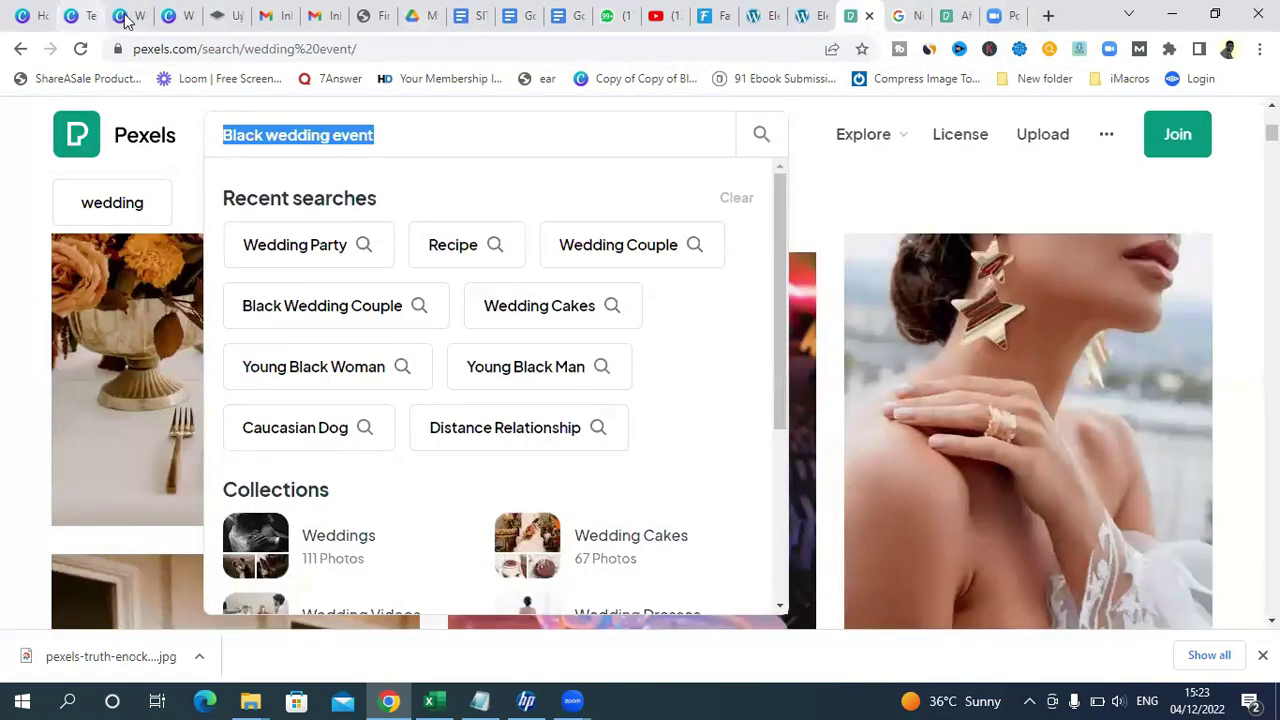
click(128, 18)
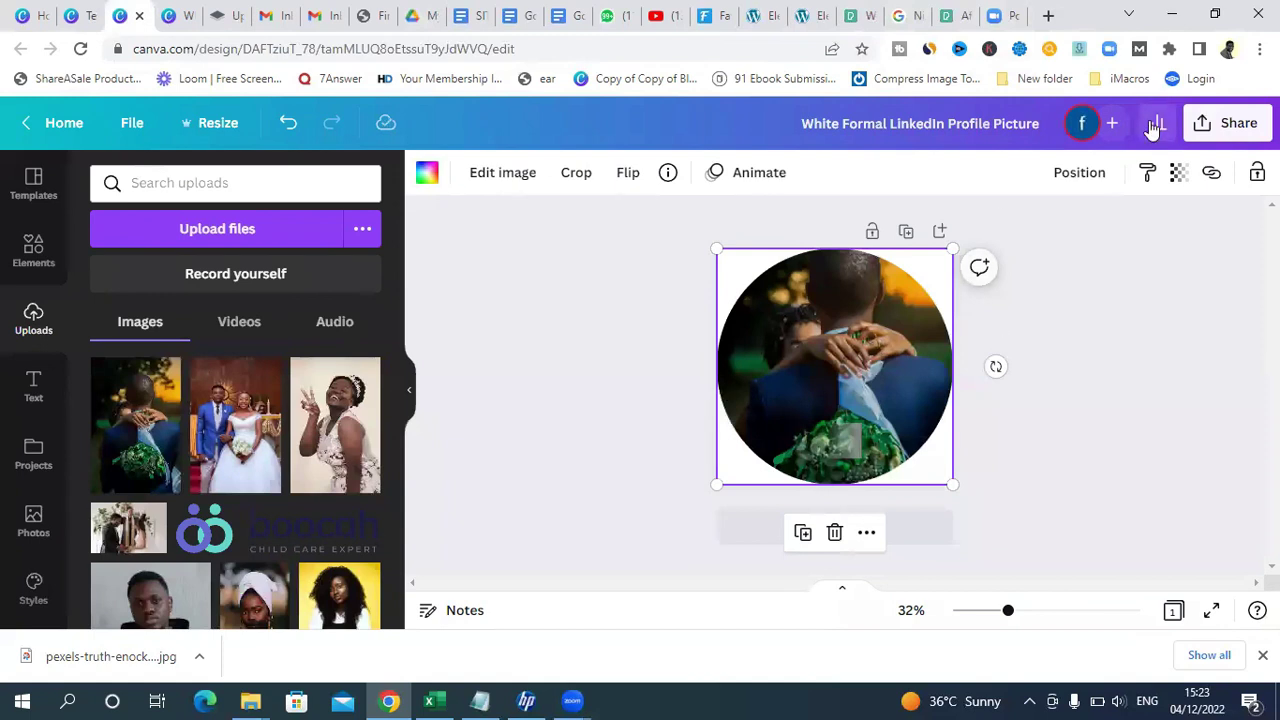
click(1228, 126)
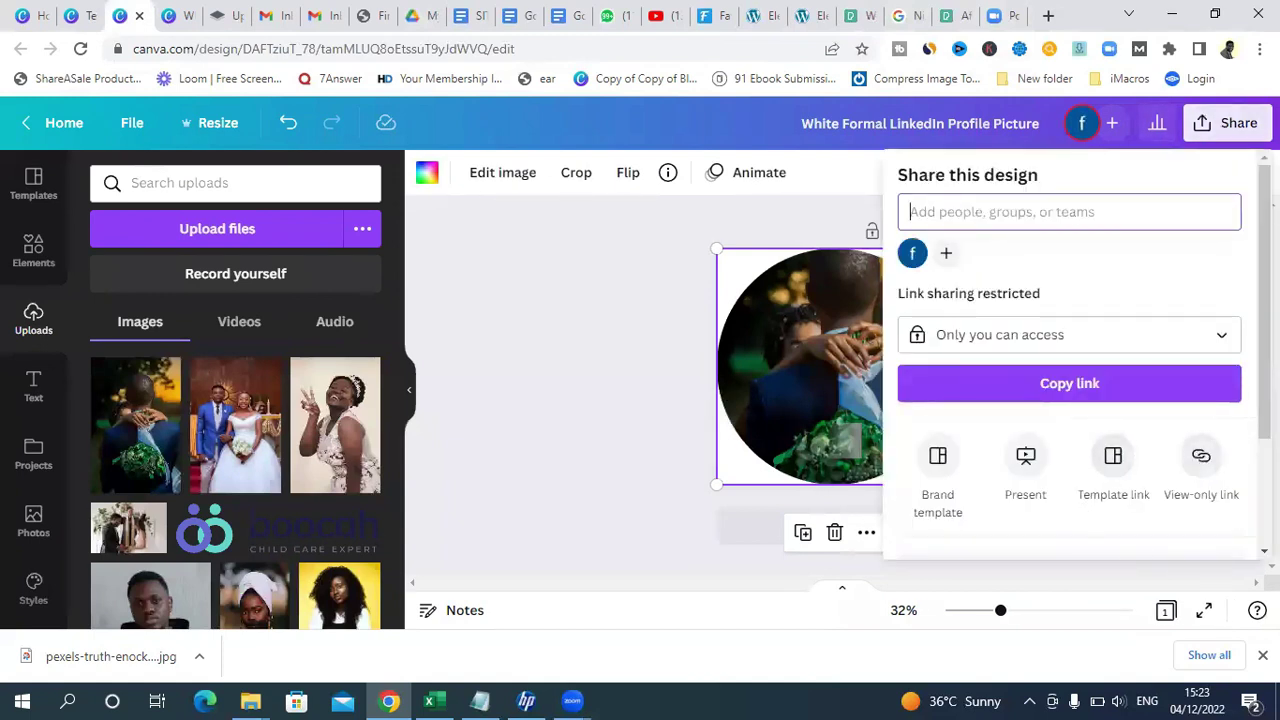
scroll(1080, 440, down, 3)
click(1078, 432)
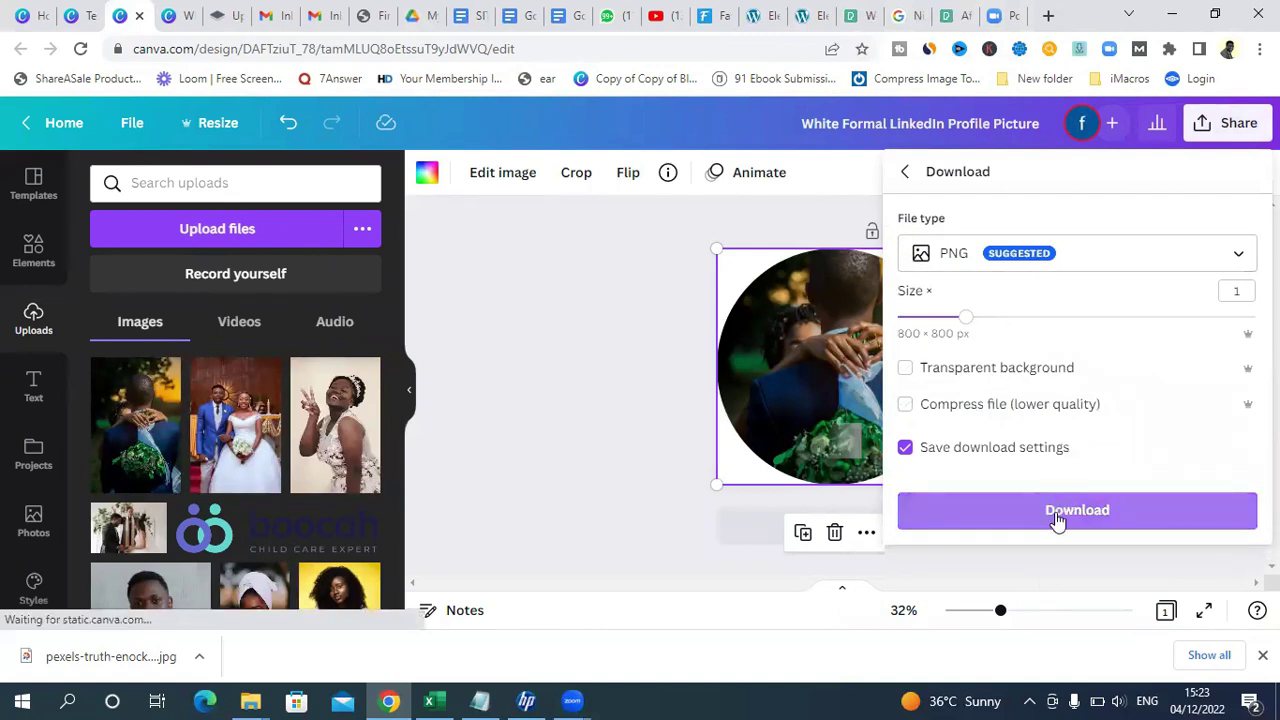
click(1060, 516)
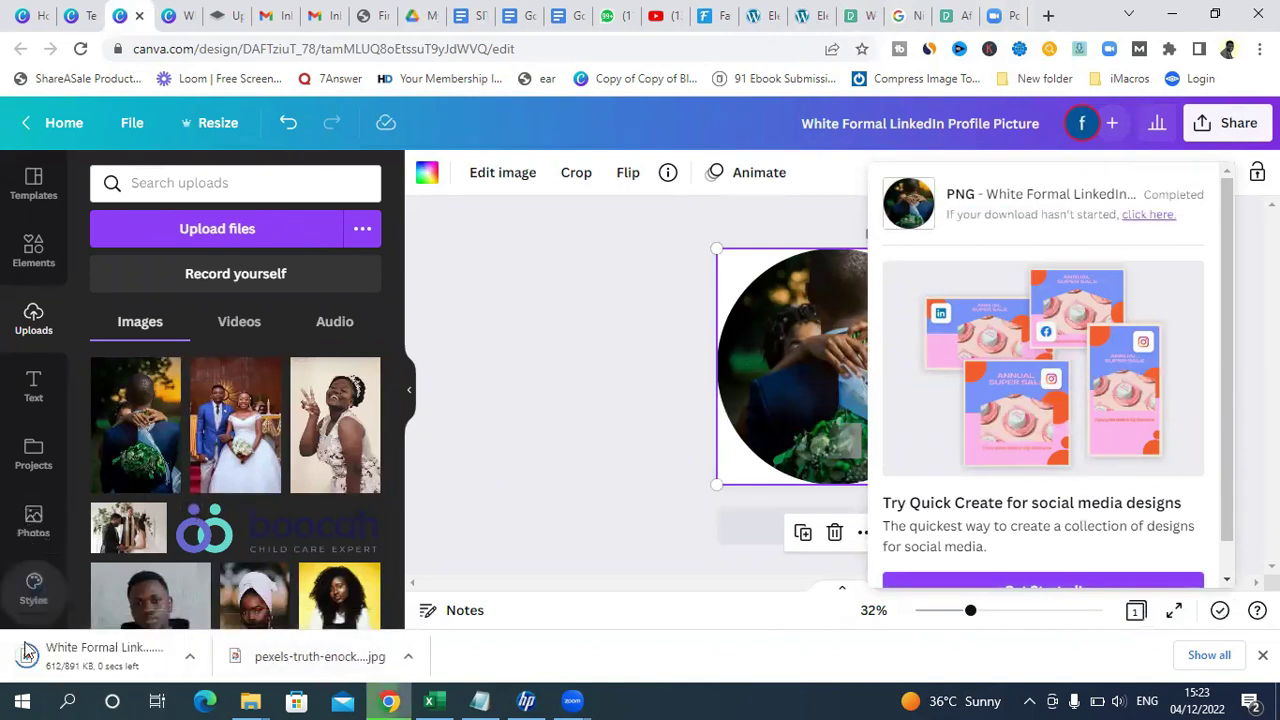
- Upload White-Formal-LinkedIn-Profile-Picture-2.png and set it as the hero section's background image
click(755, 20)
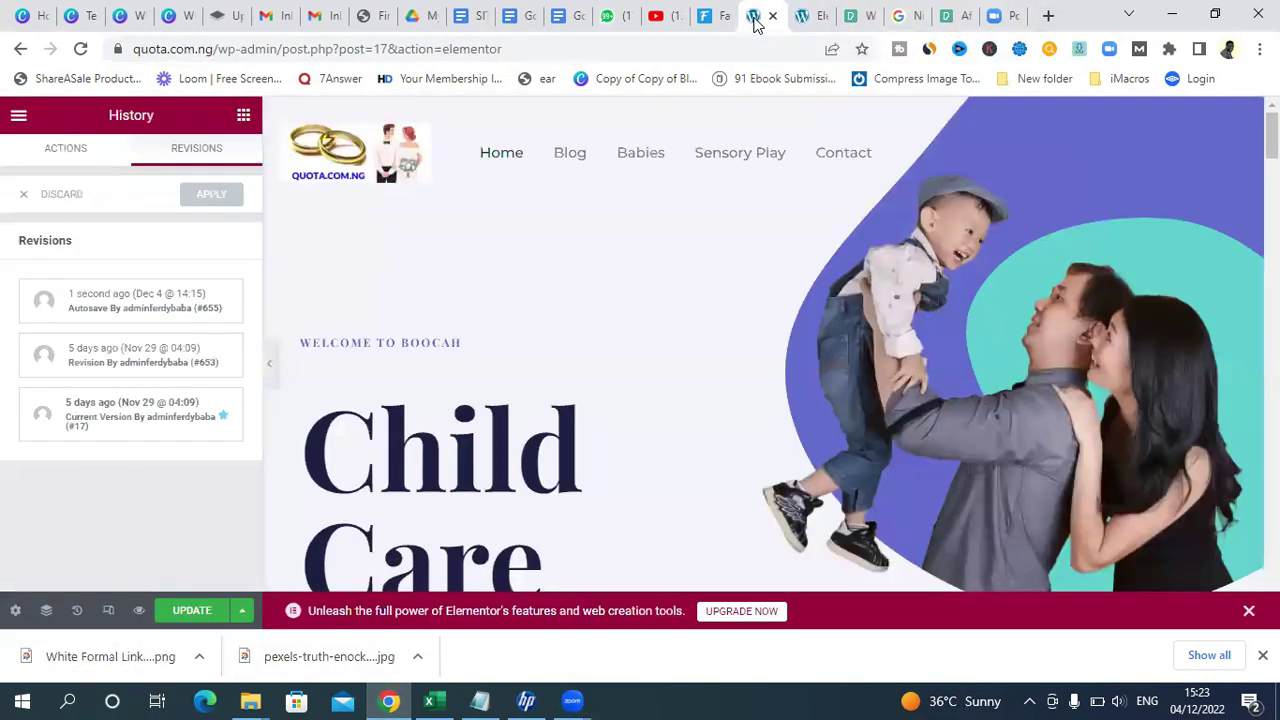
click(812, 15)
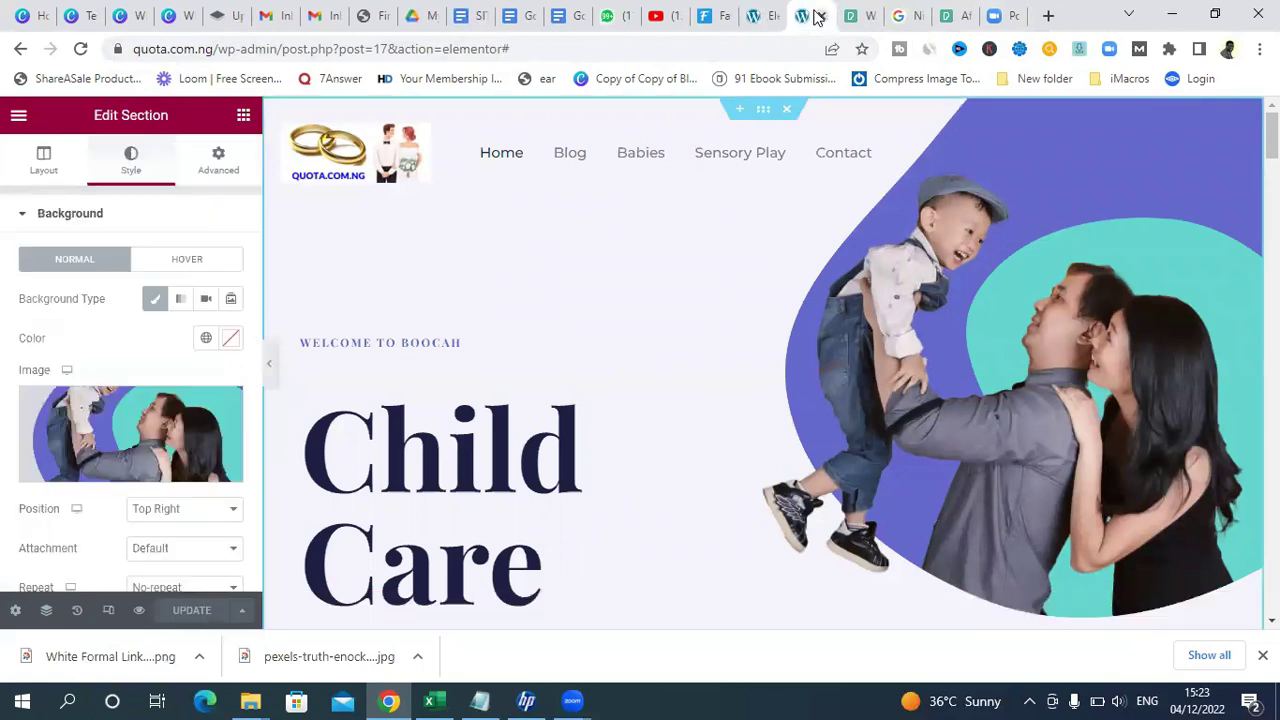
click(132, 470)
click(259, 192)
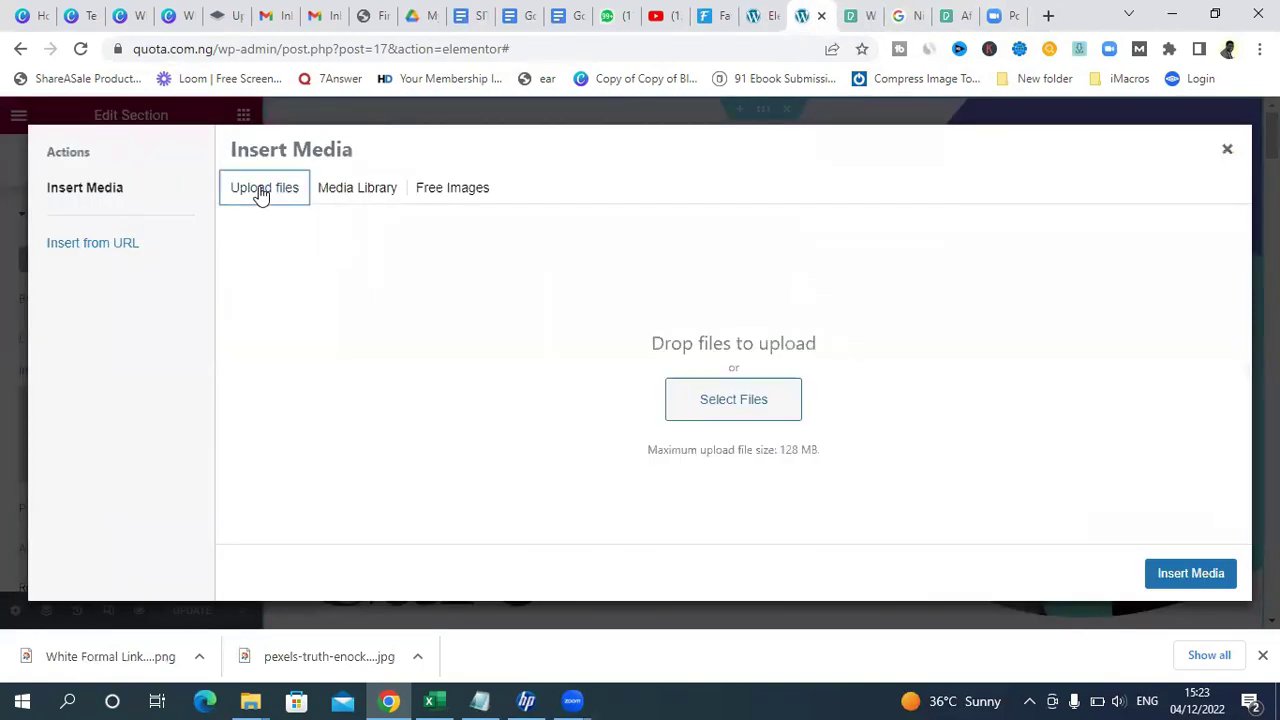
click(748, 402)
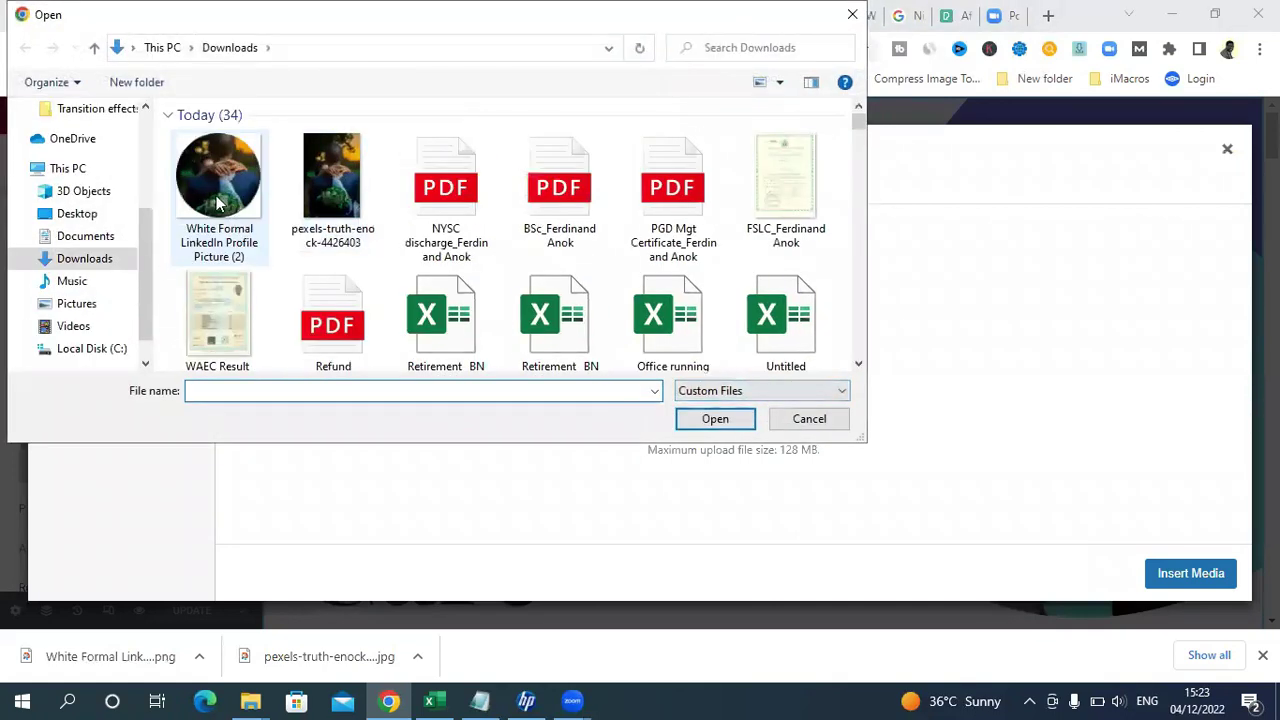
click(218, 200)
click(714, 420)
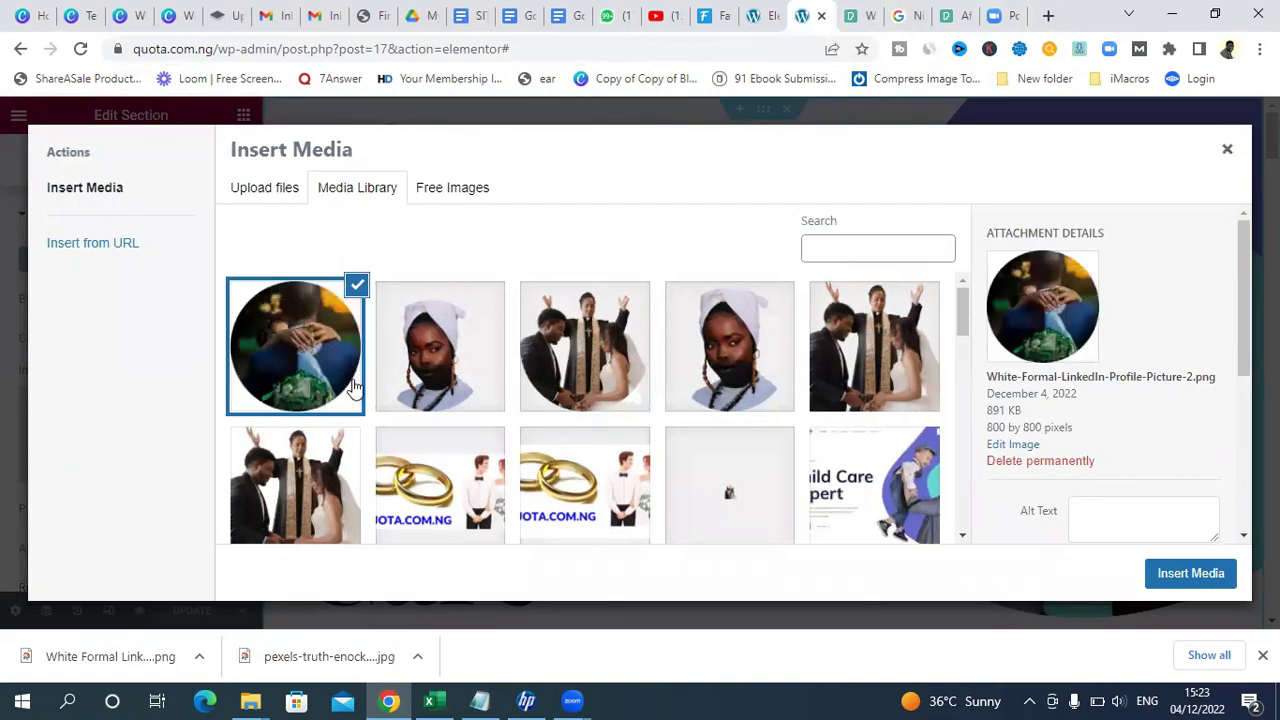
click(1191, 574)
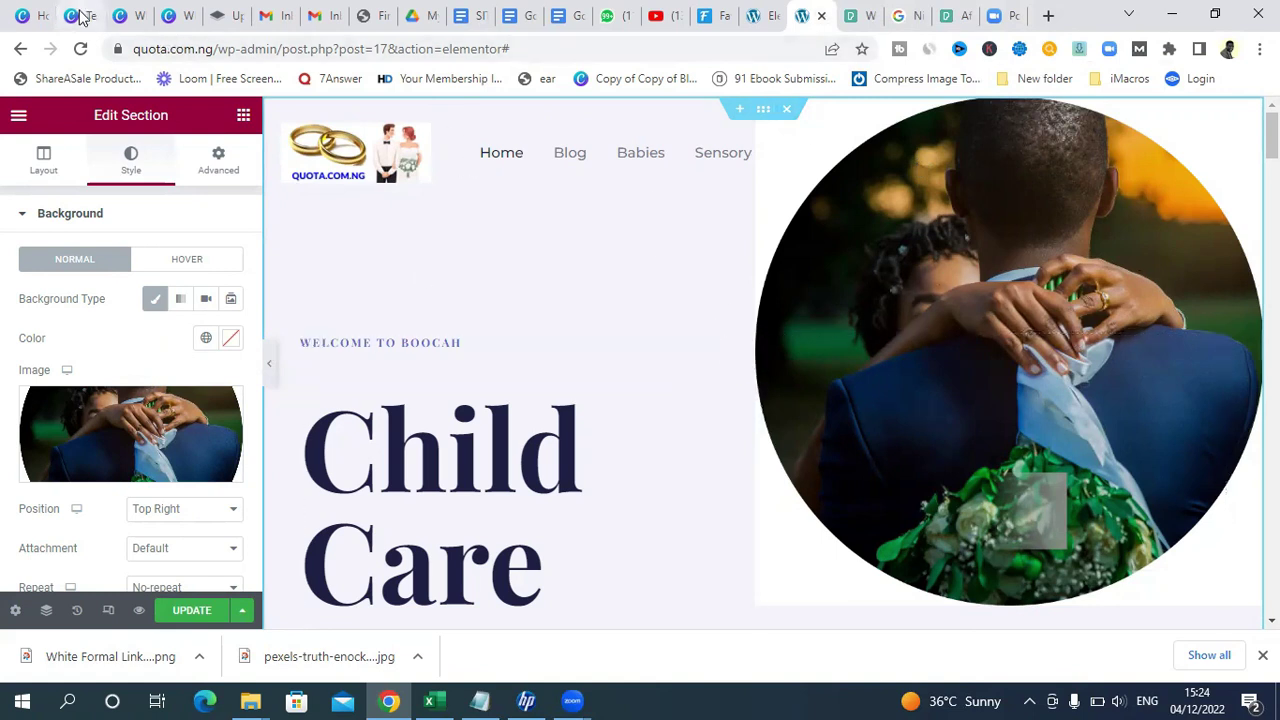
click(122, 16)
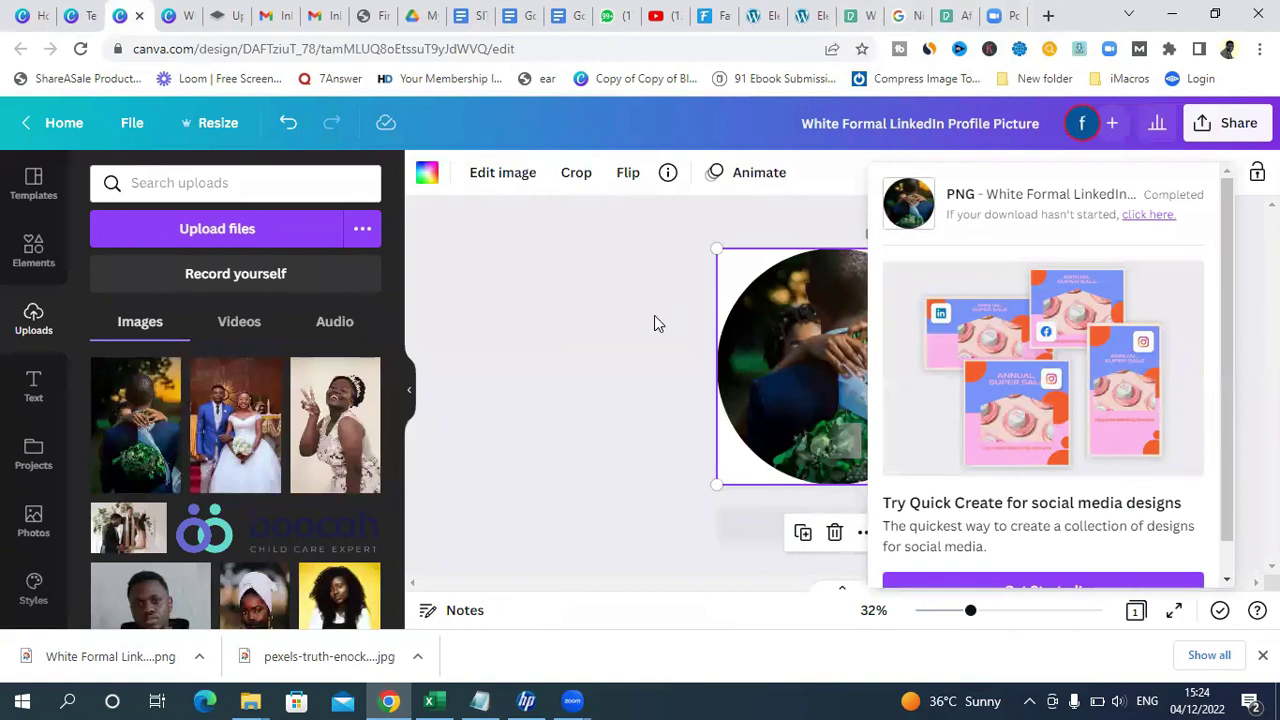
- Scale the circular couple photo down to about 686 × 686 px using its corner handle
click(654, 318)
click(866, 351)
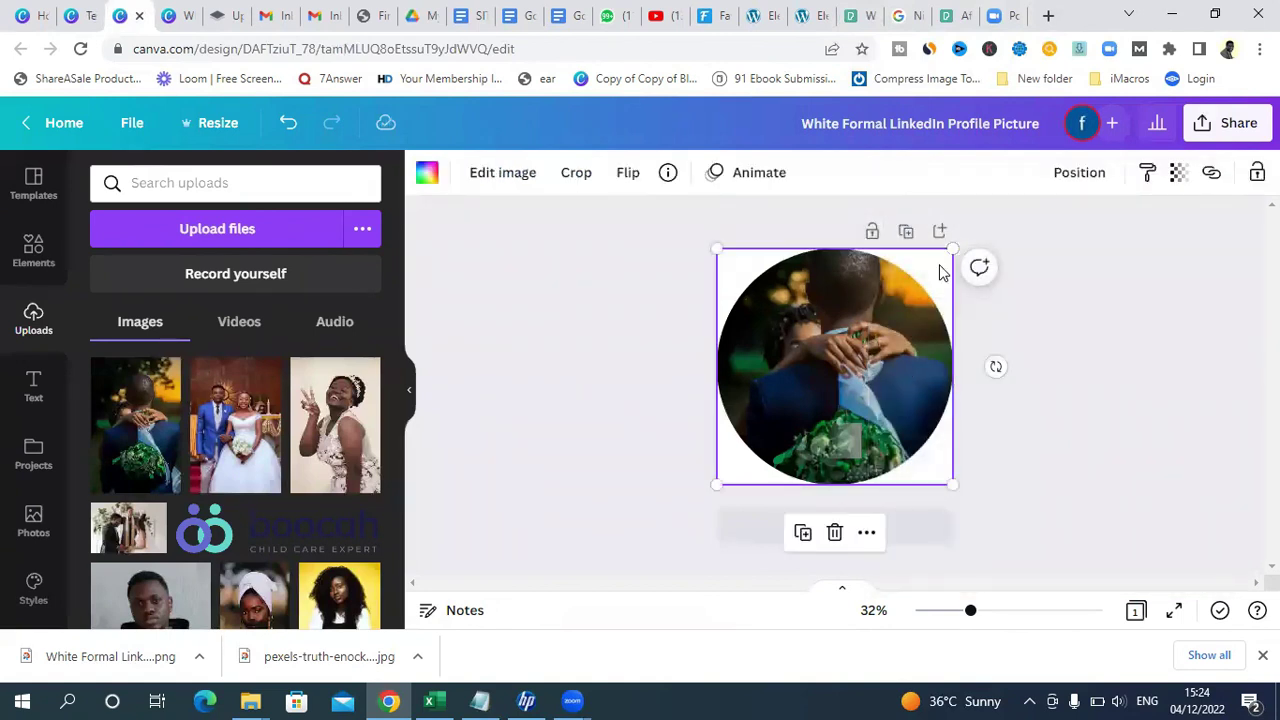
drag(949, 246, 905, 281)
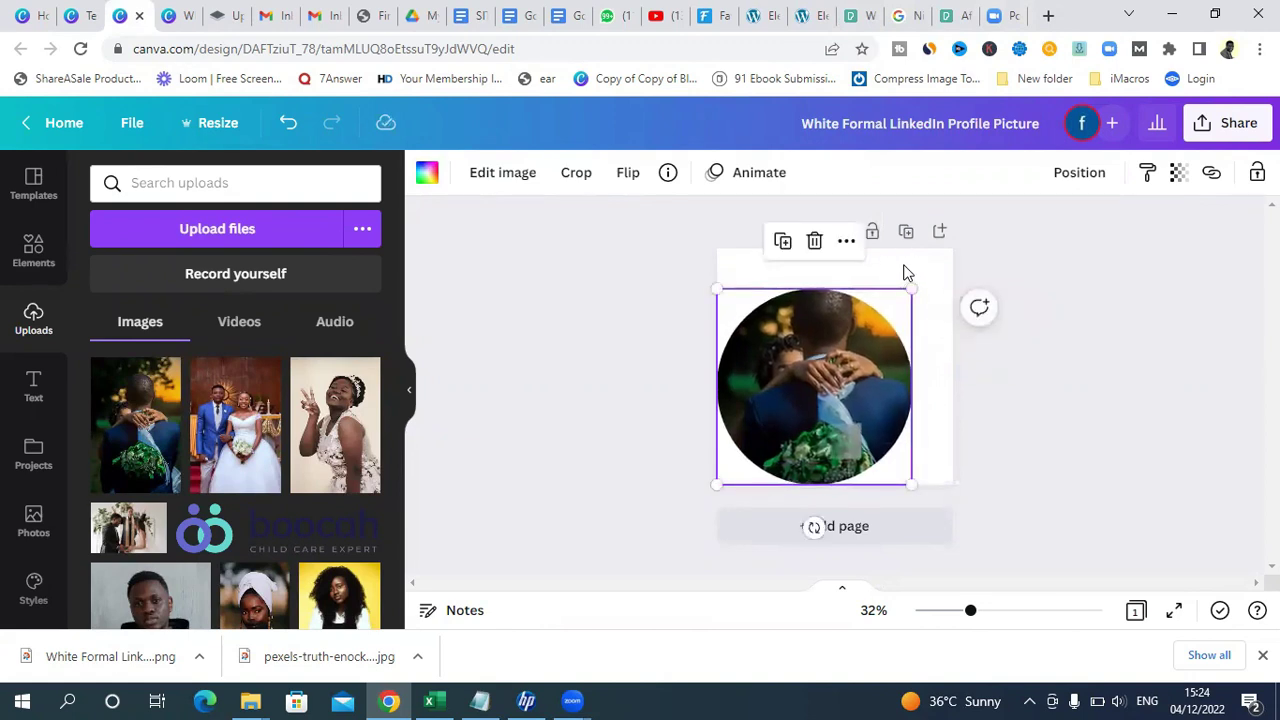
click(911, 270)
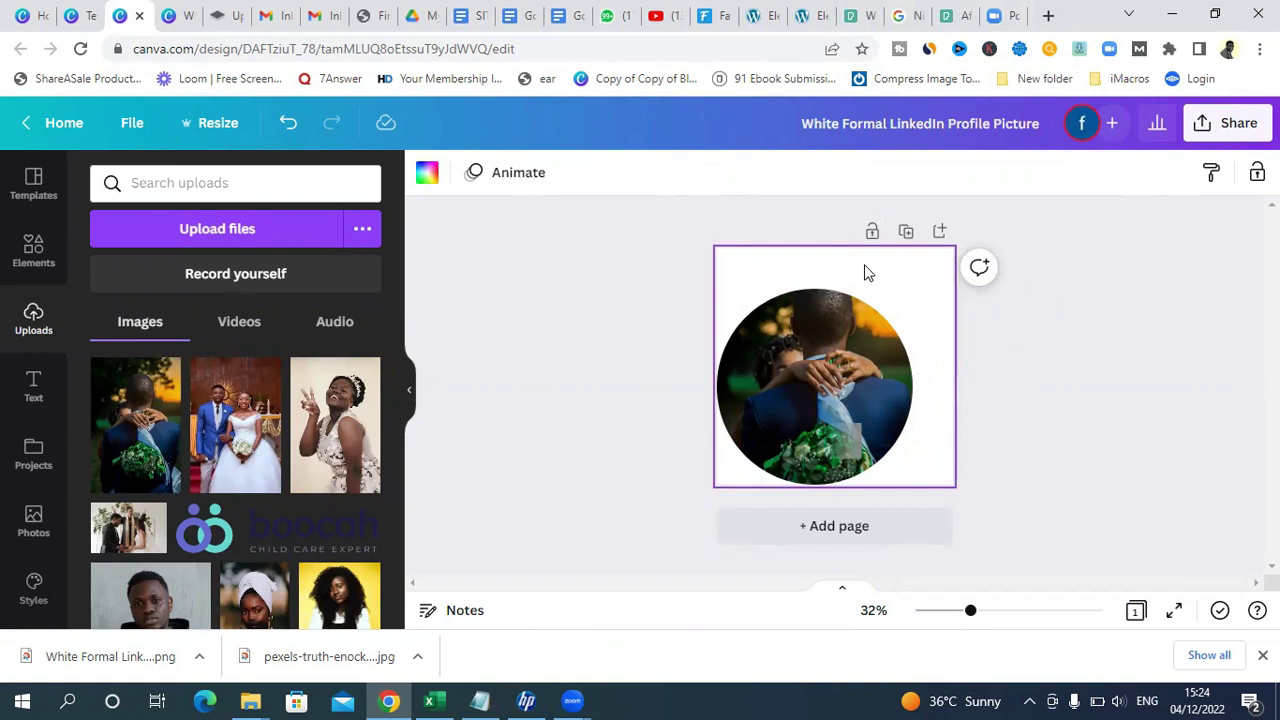
click(898, 304)
drag(914, 290, 907, 302)
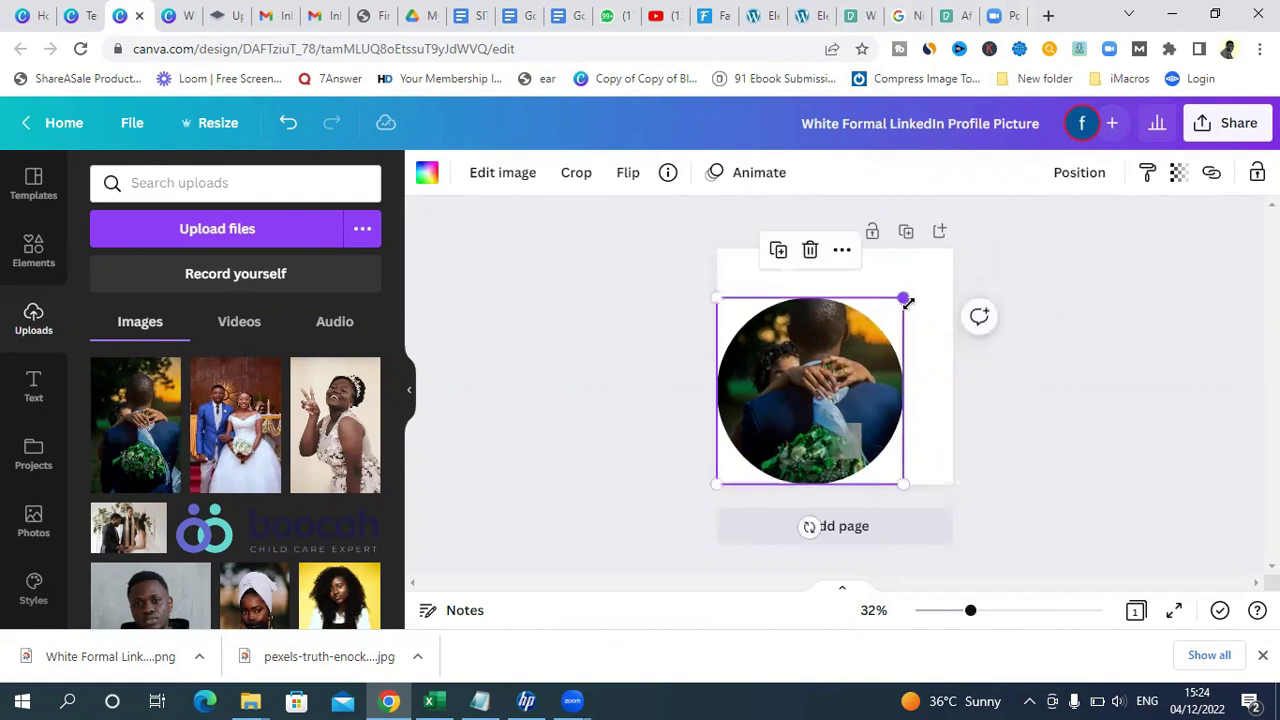
click(1073, 327)
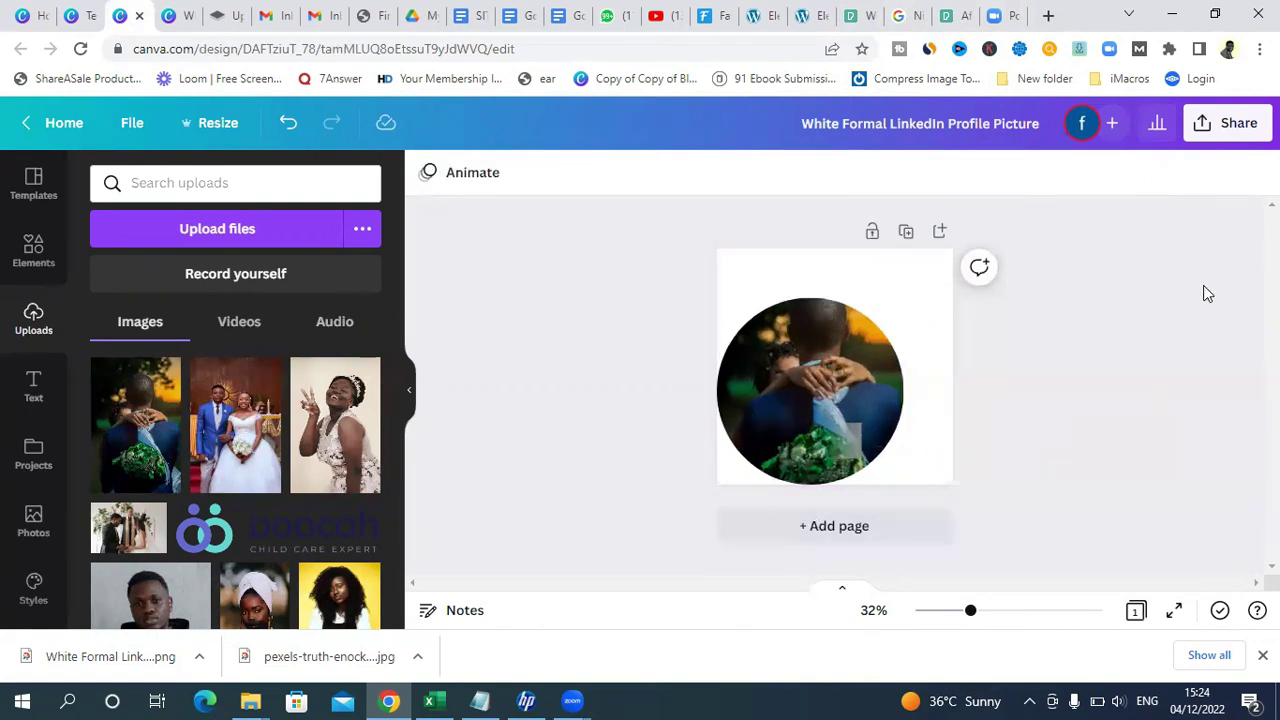
- Download the resized Canva design again as a PNG with the same settings
click(1222, 136)
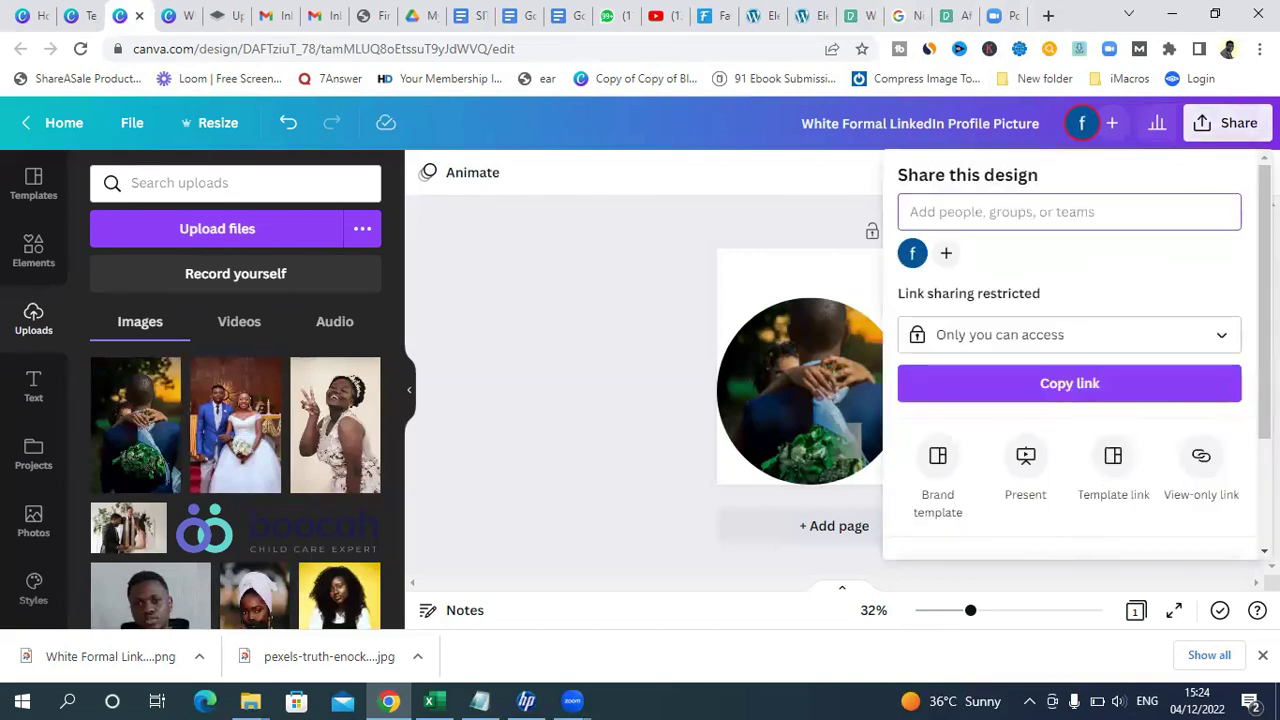
scroll(1069, 400, down, 2)
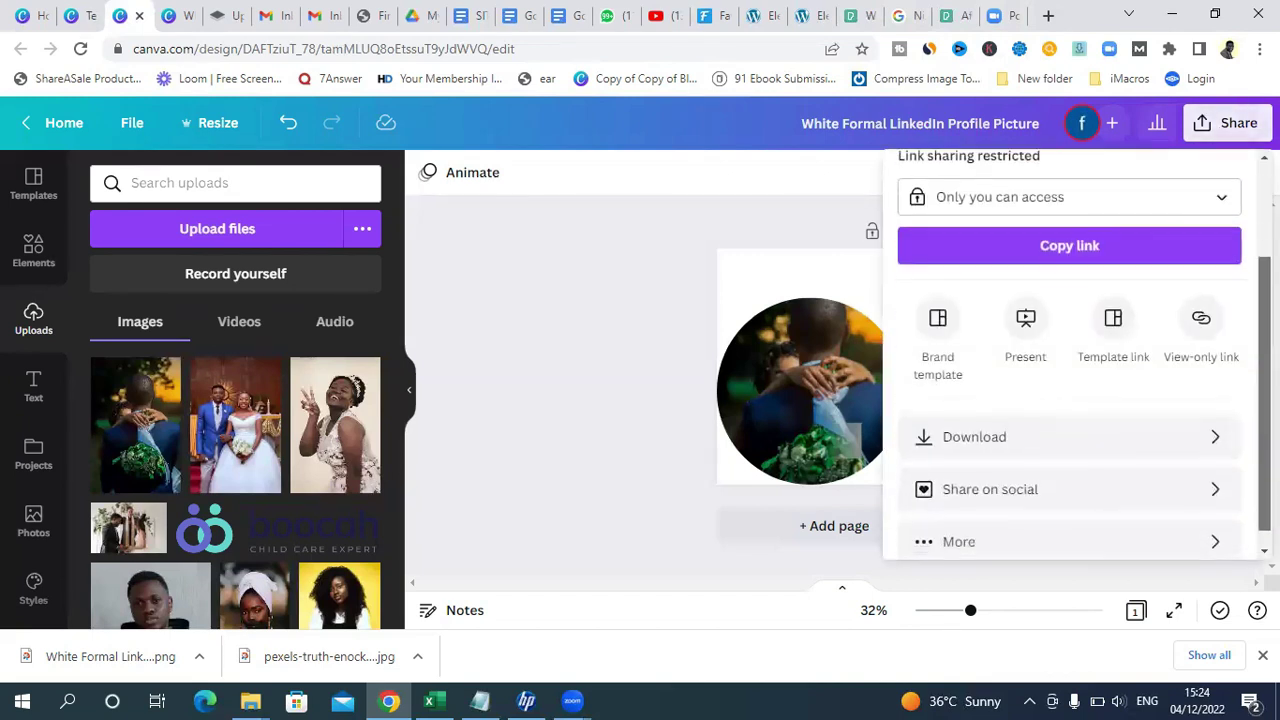
click(1031, 437)
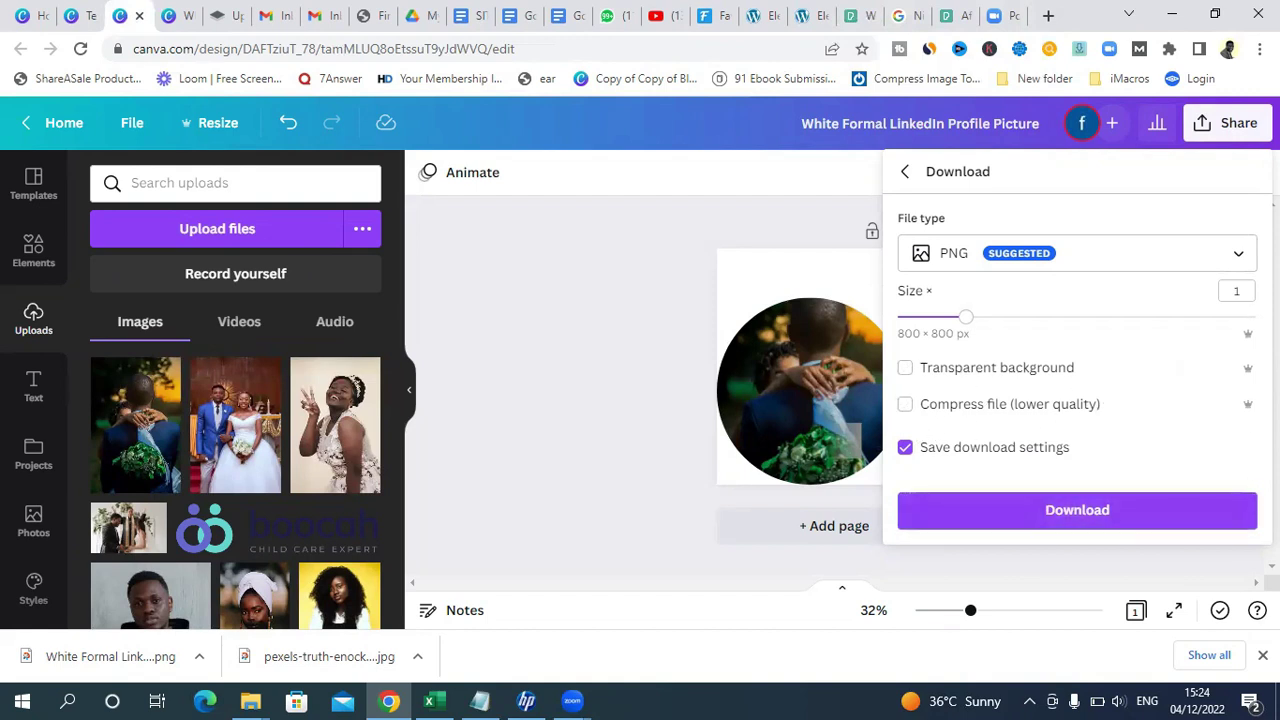
click(1060, 518)
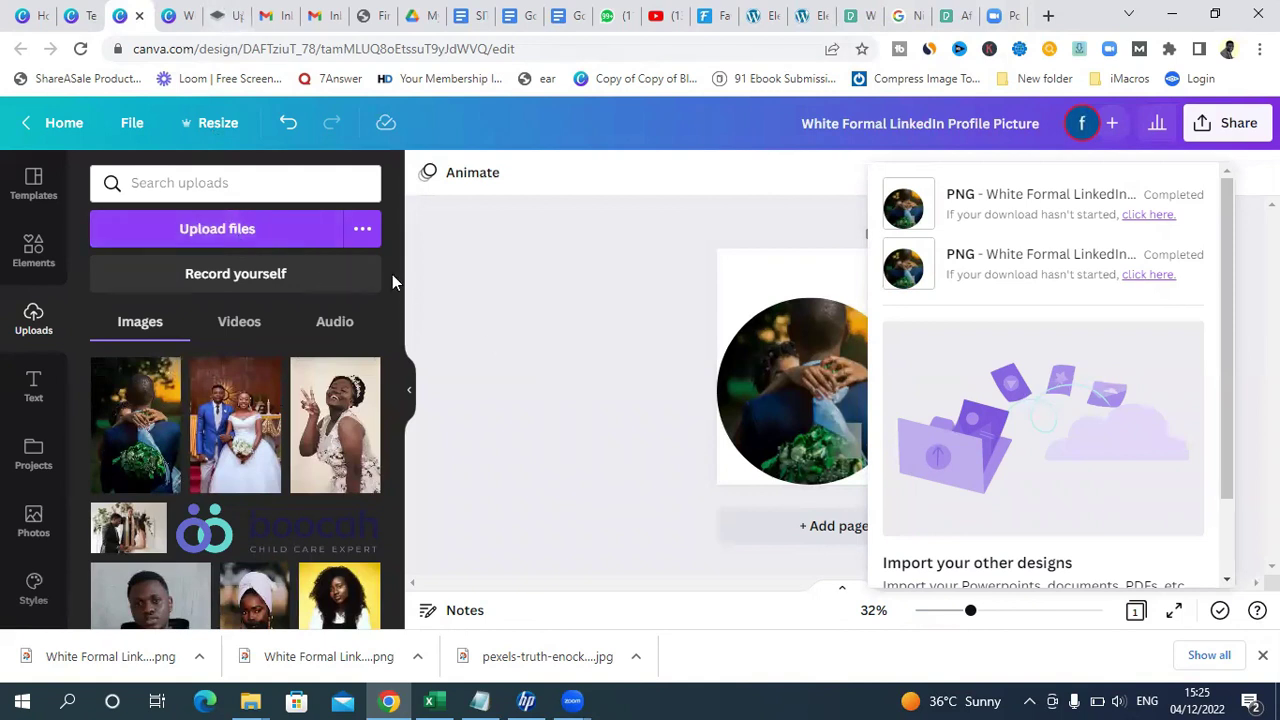
click(220, 22)
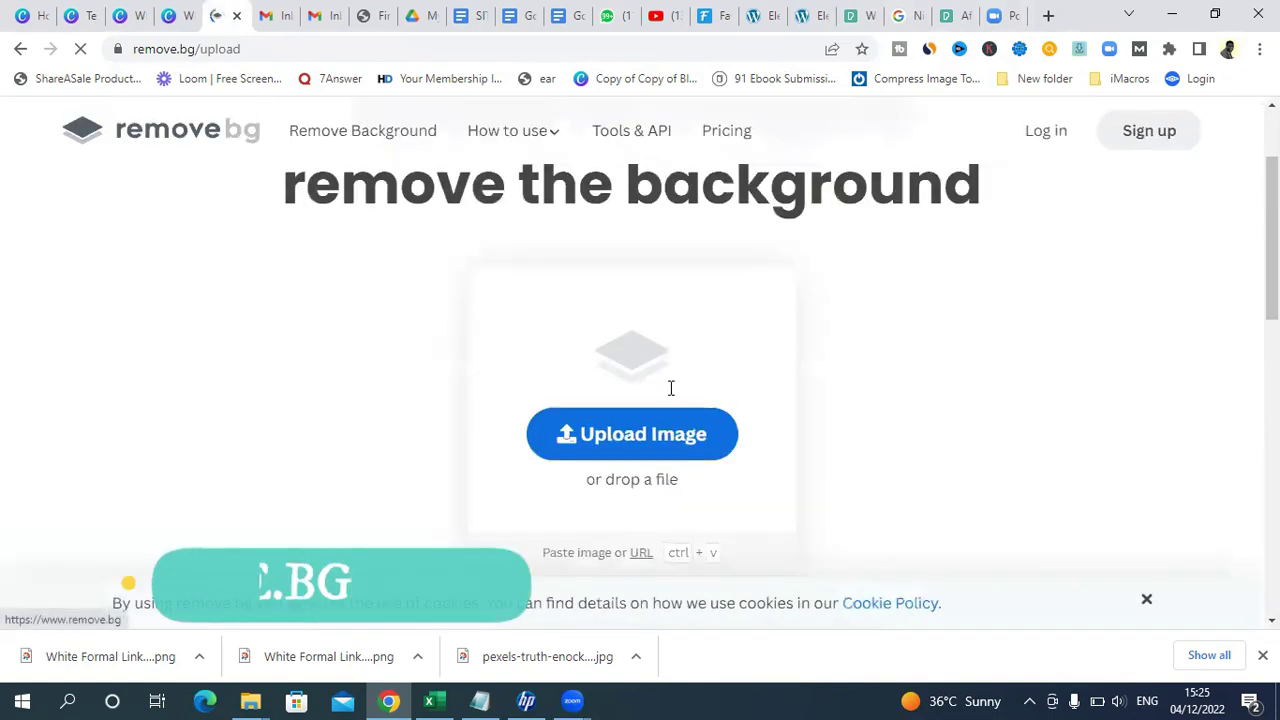
- Remove the background from White Formal LinkedIn Profile Picture (3) on remove.bg and download the cut-out
click(329, 140)
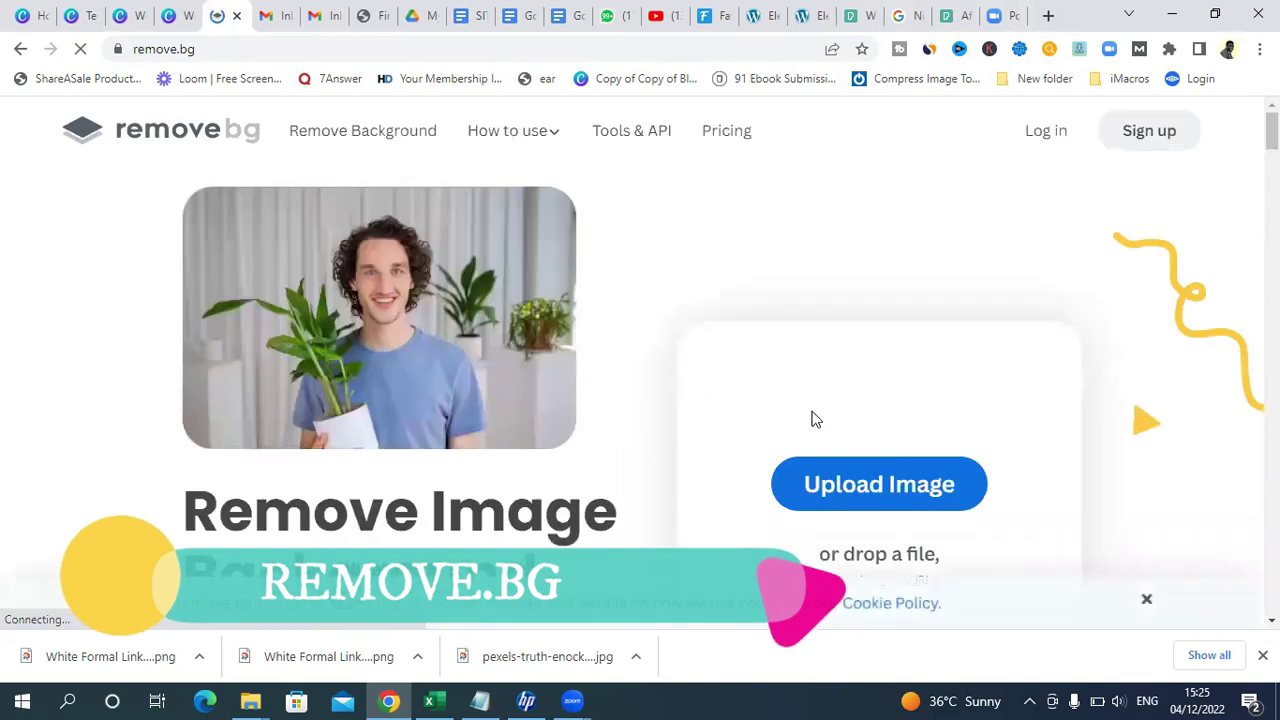
click(879, 490)
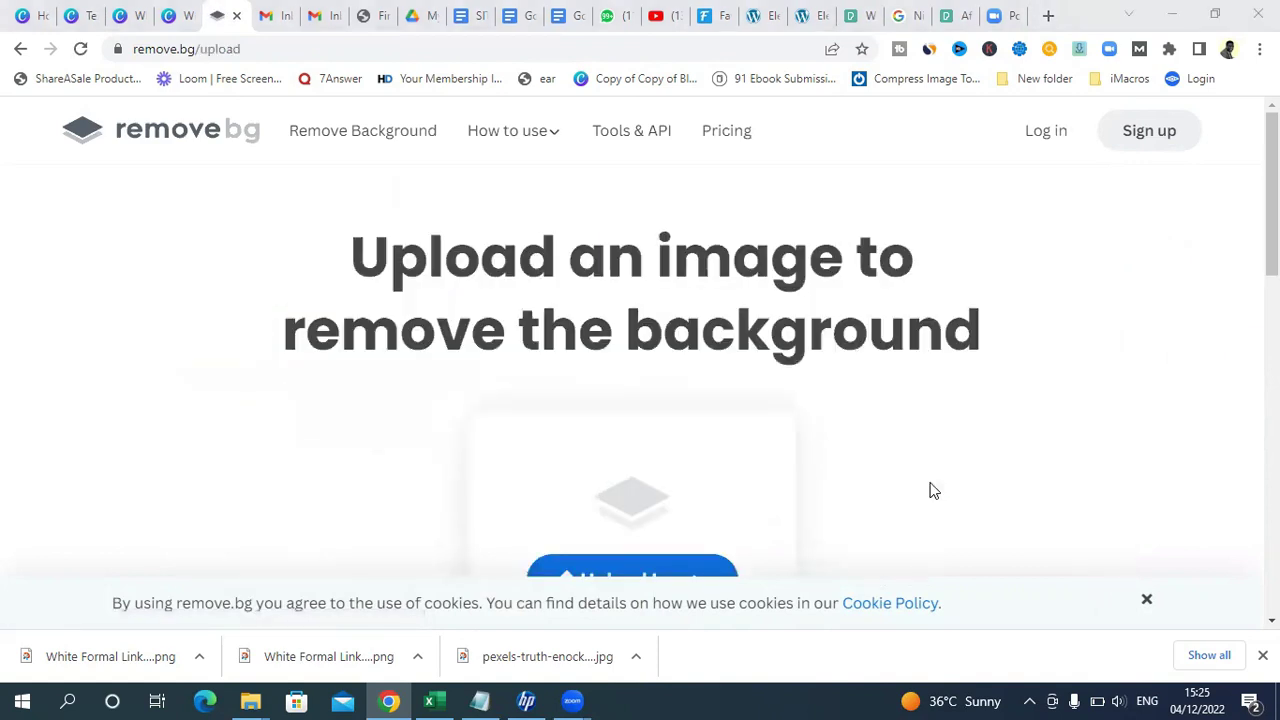
click(212, 195)
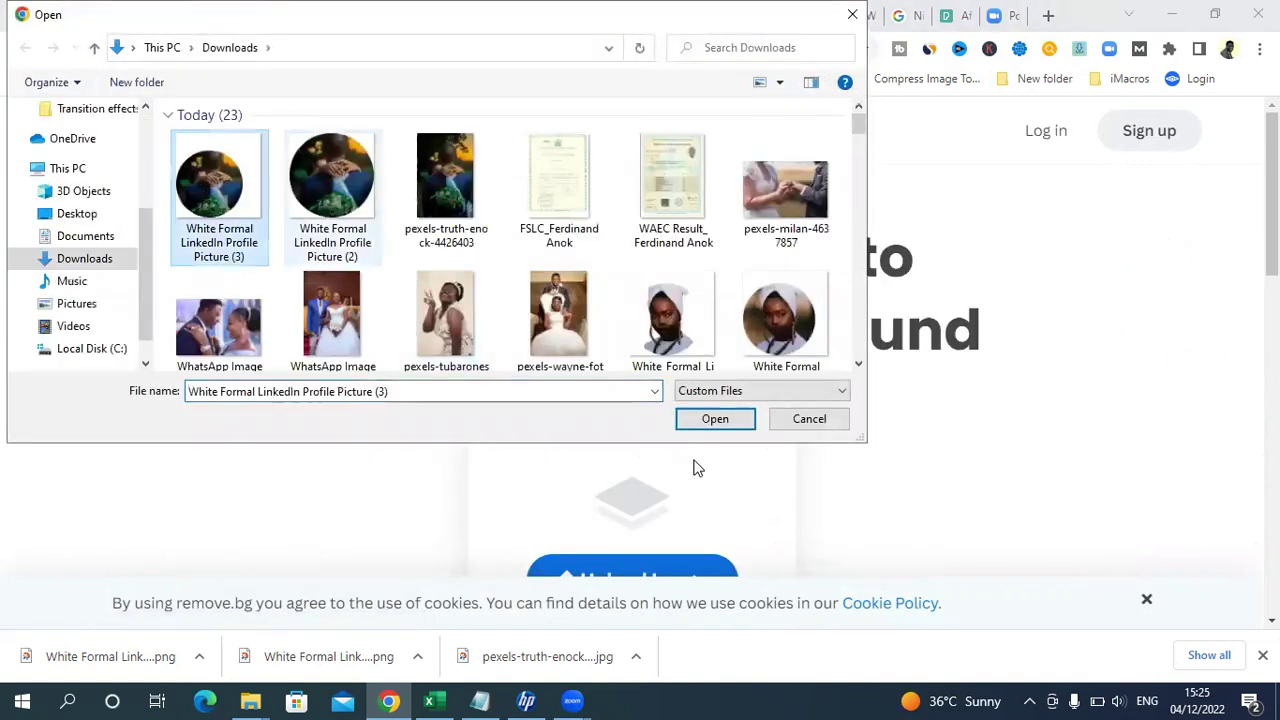
click(715, 419)
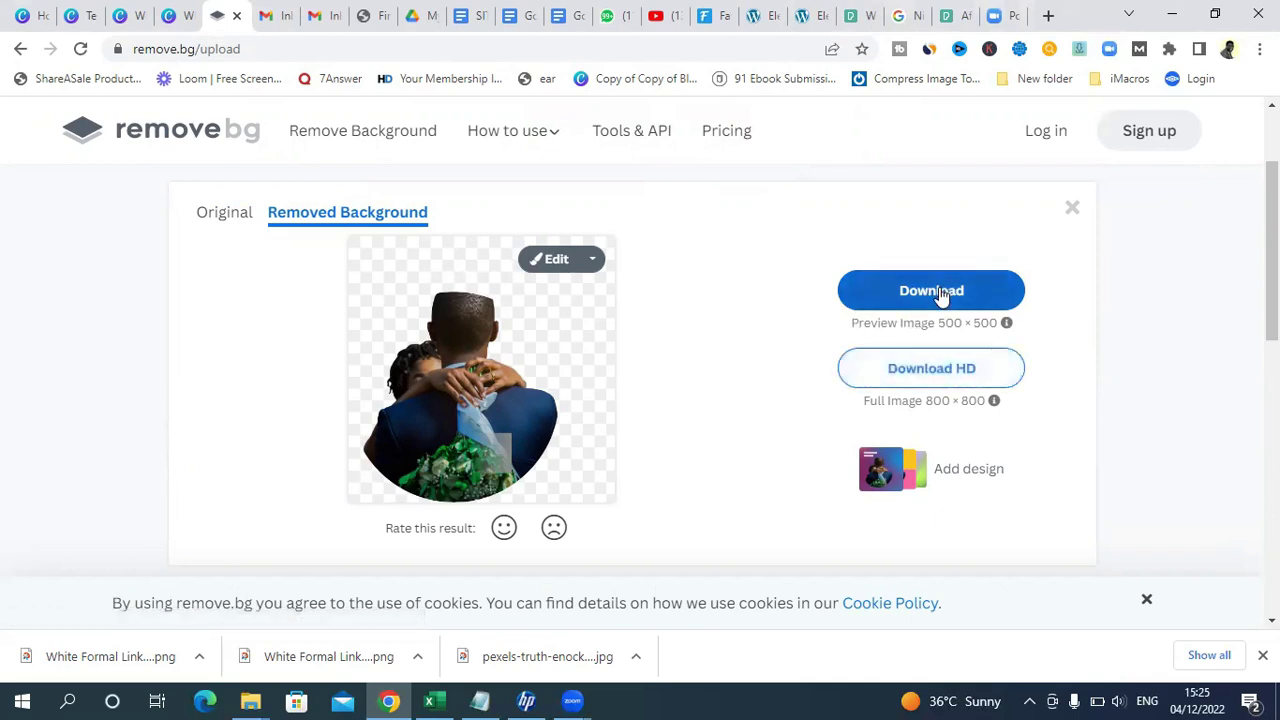
click(922, 297)
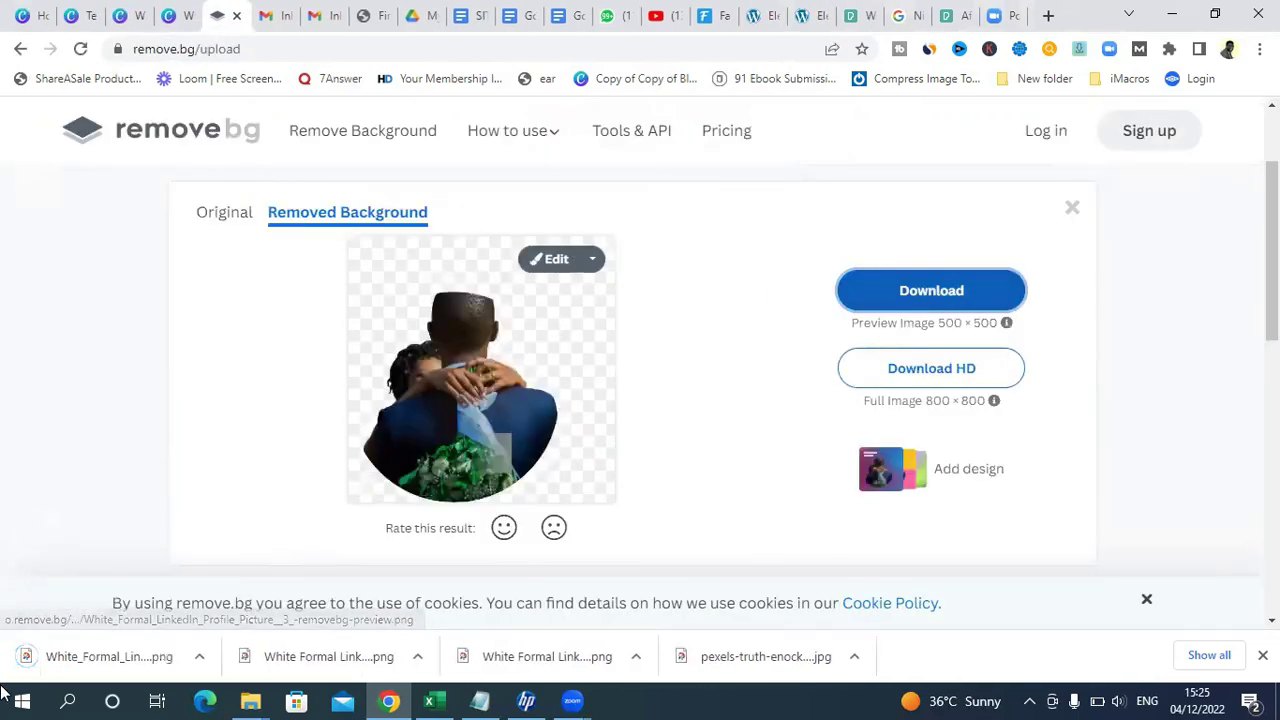
click(801, 17)
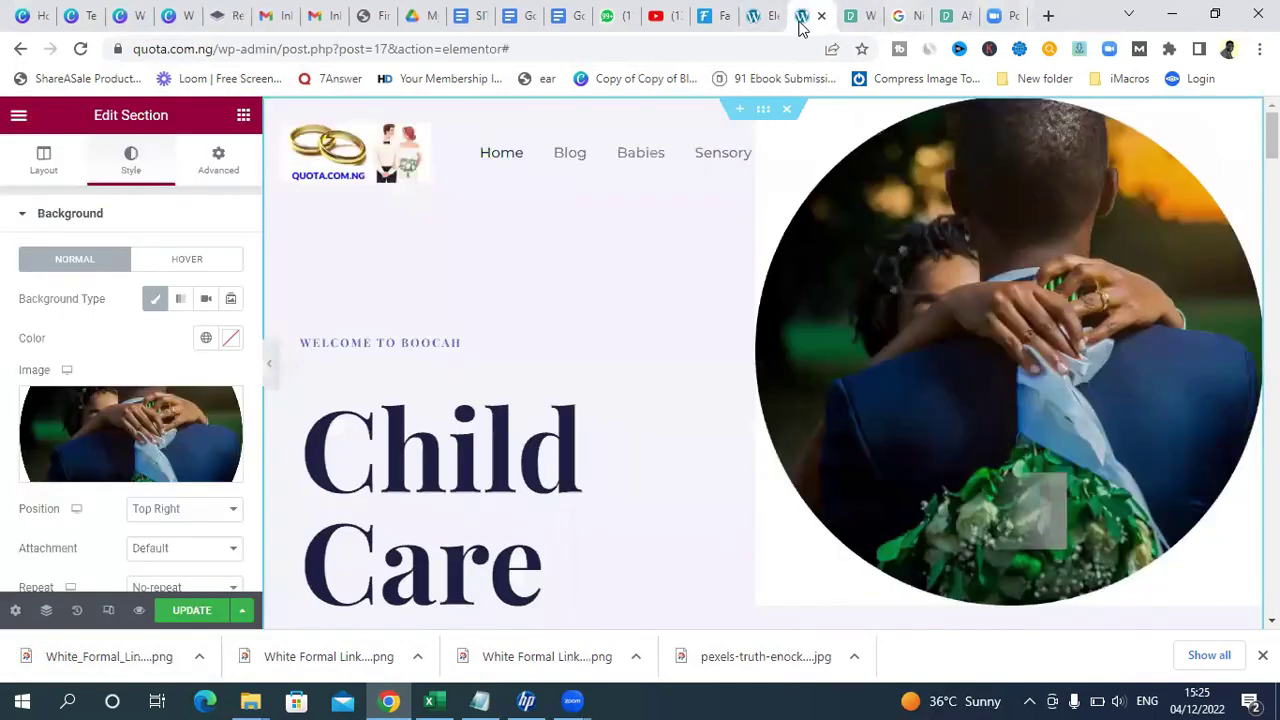
click(99, 470)
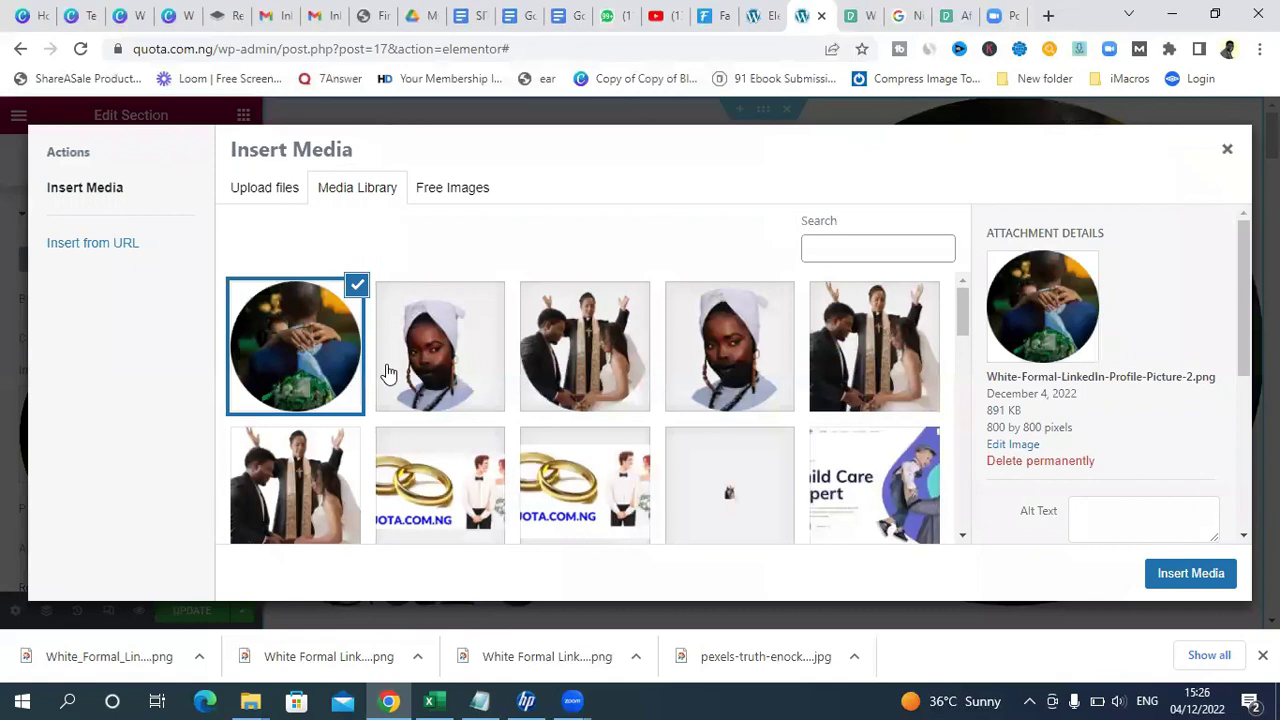
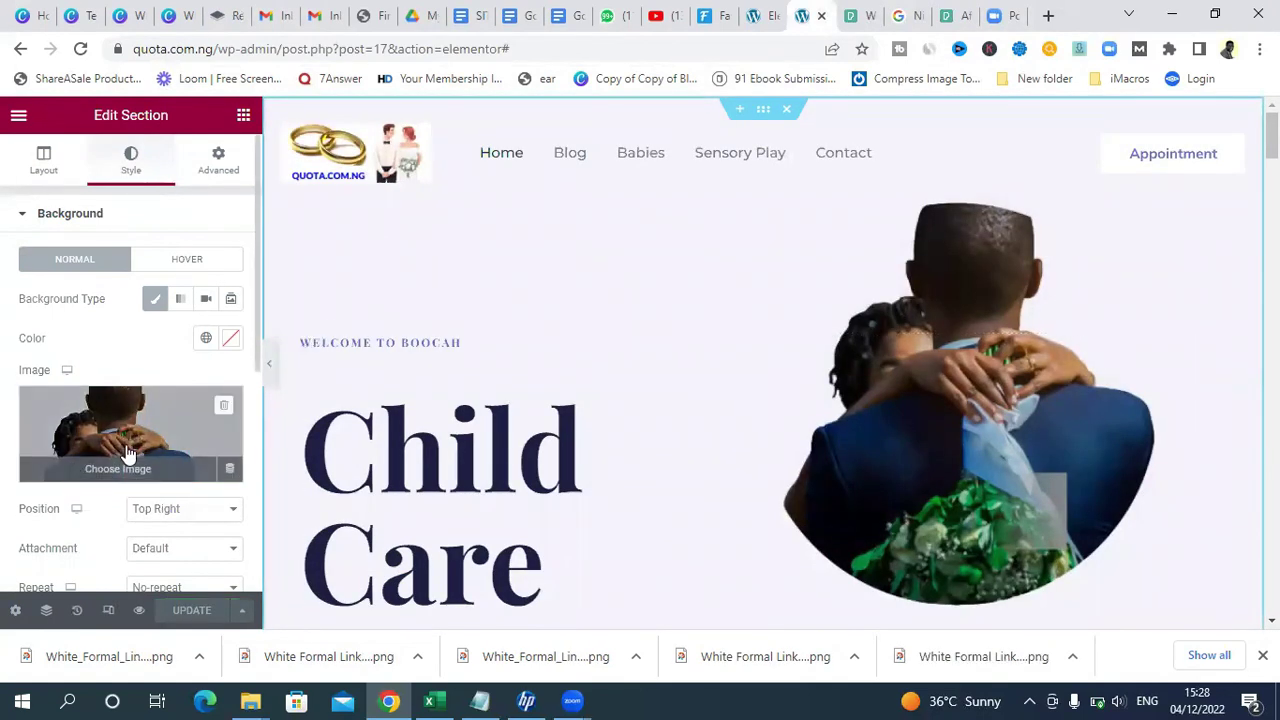
- Remove the hero section's current background image
click(225, 408)
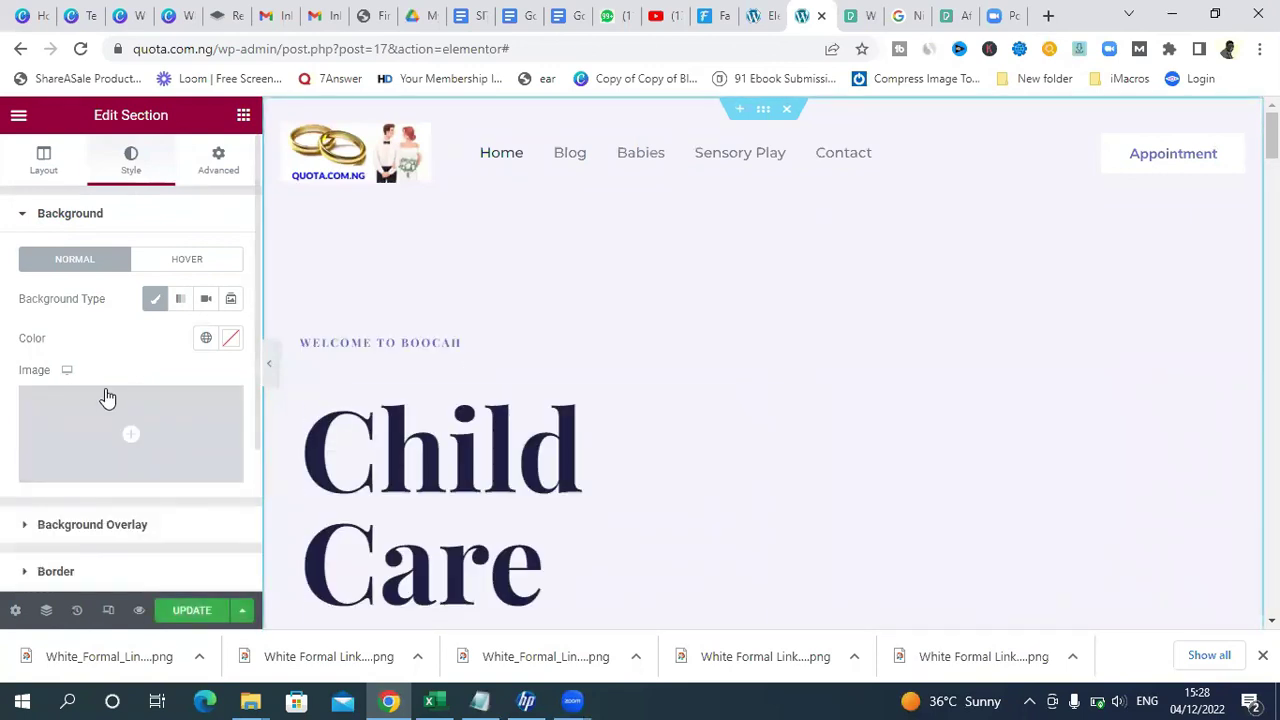
- Upload the couple-portrait photo from Downloads and set it as the hero background
click(126, 464)
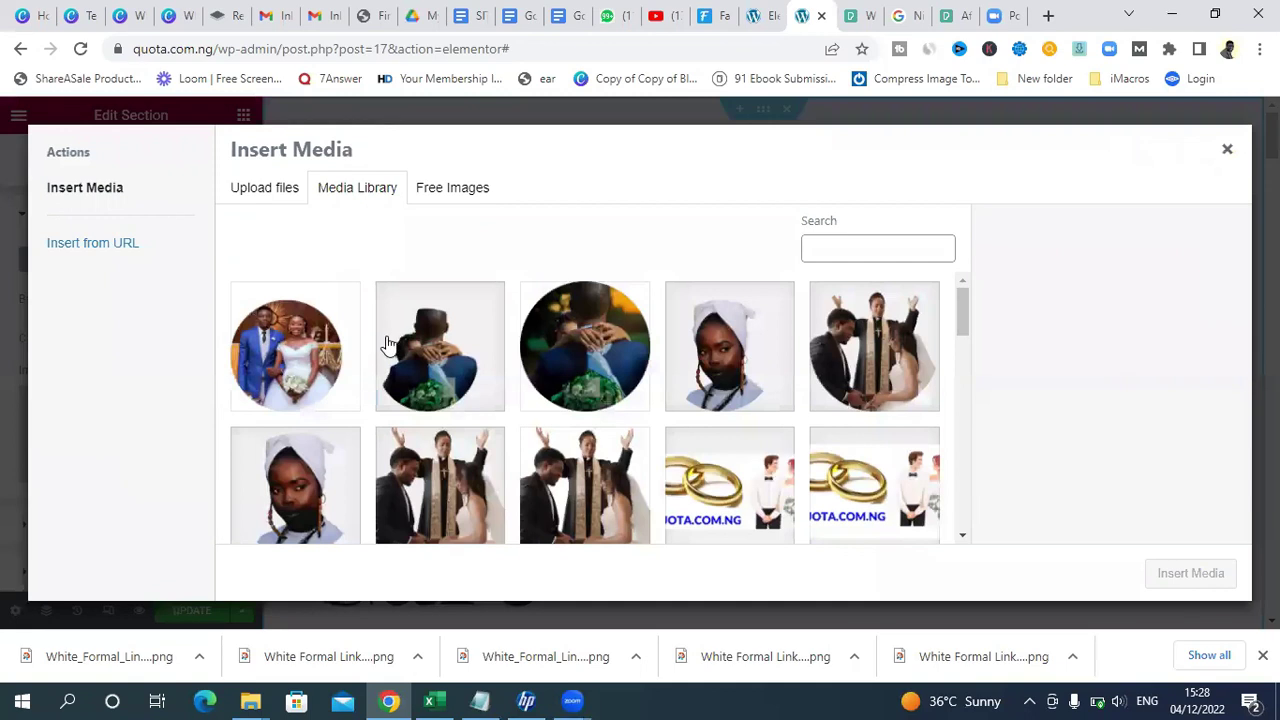
click(274, 196)
click(760, 400)
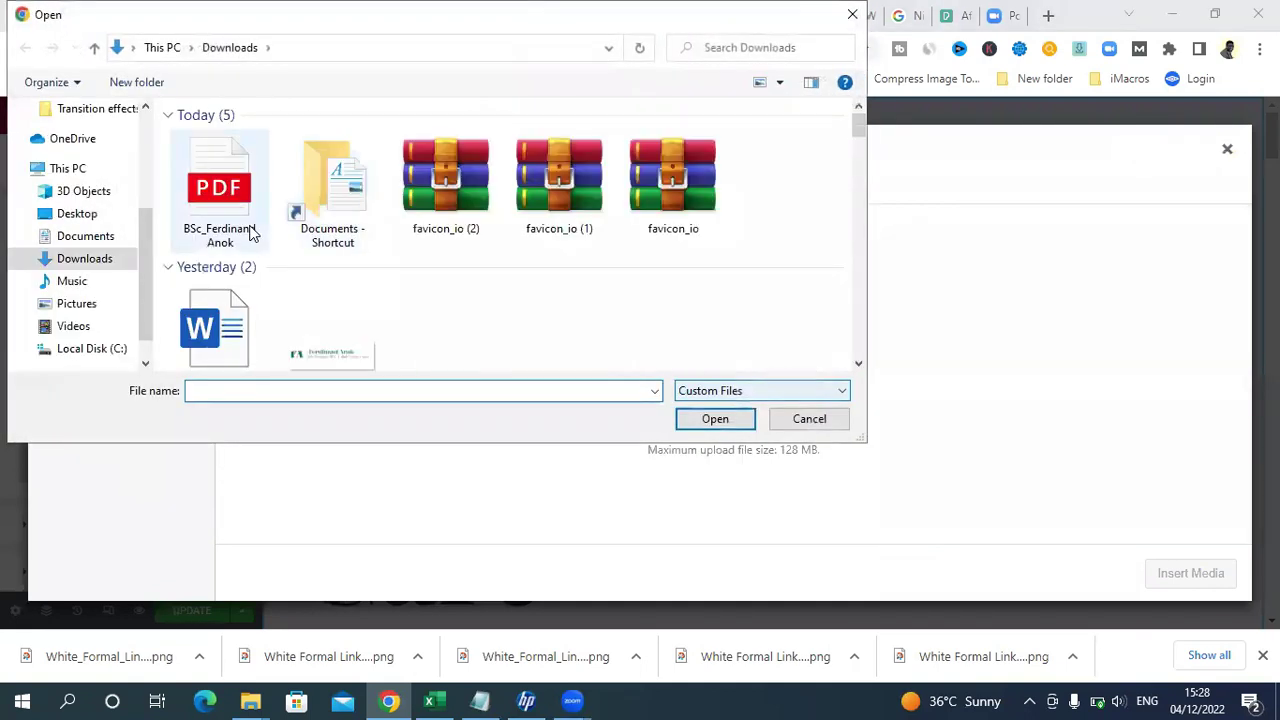
click(214, 201)
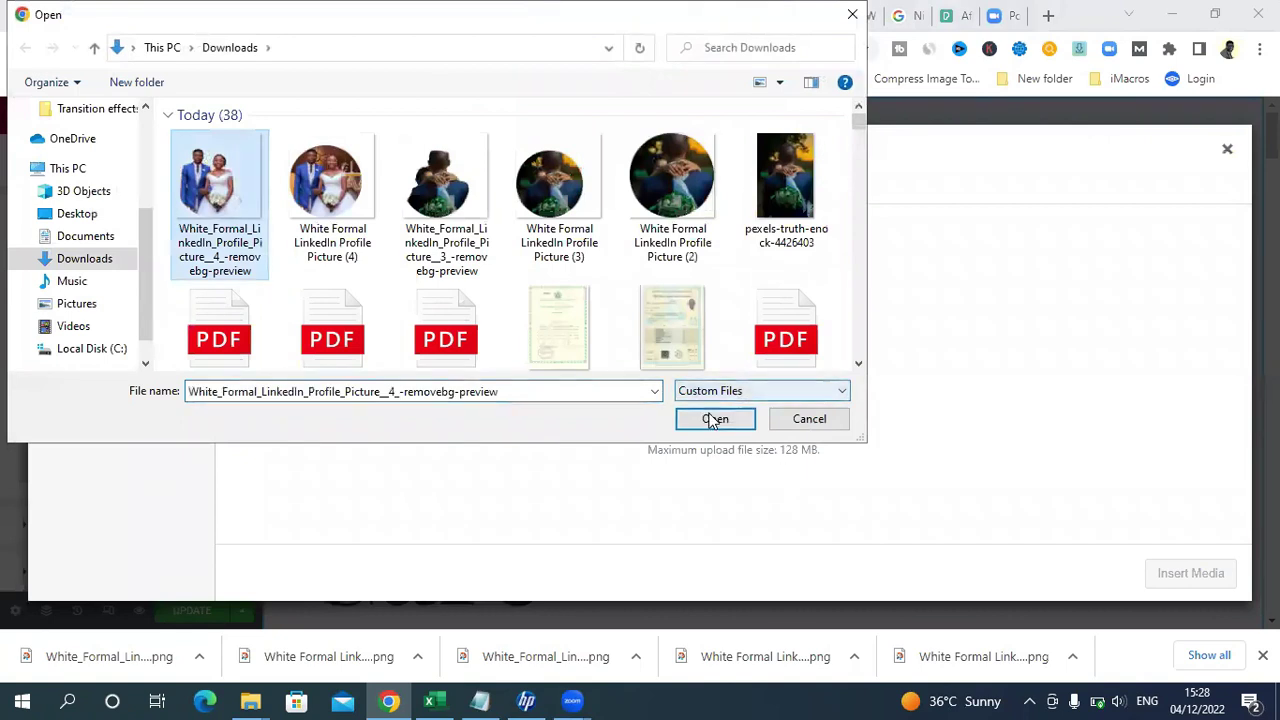
click(714, 418)
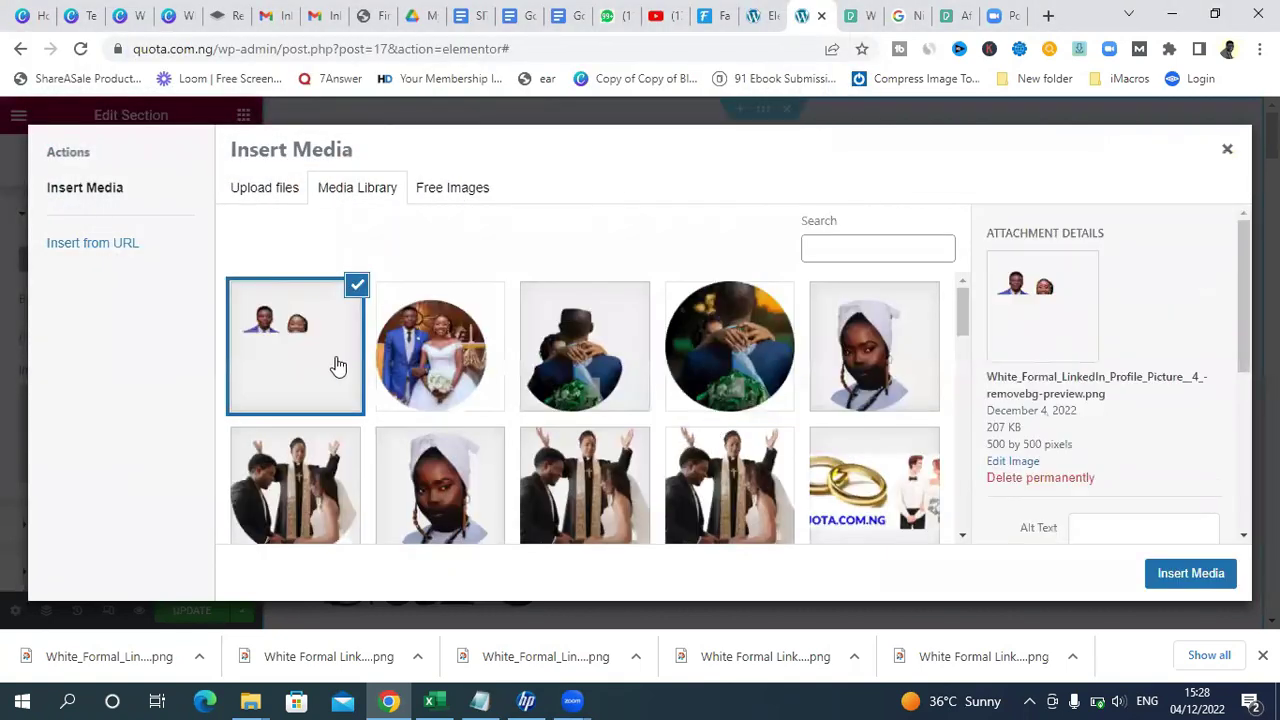
click(1189, 573)
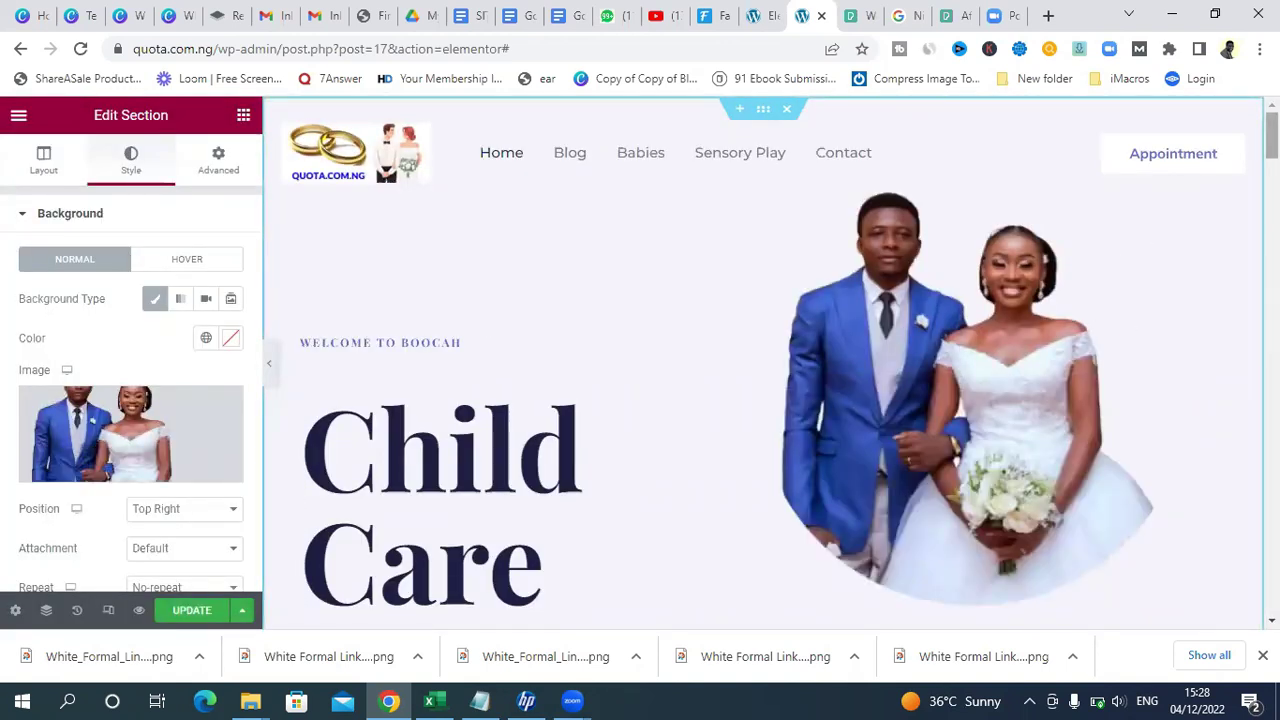
scroll(770, 360, down, 4)
scroll(770, 360, up, 4)
scroll(1077, 229, up, 1)
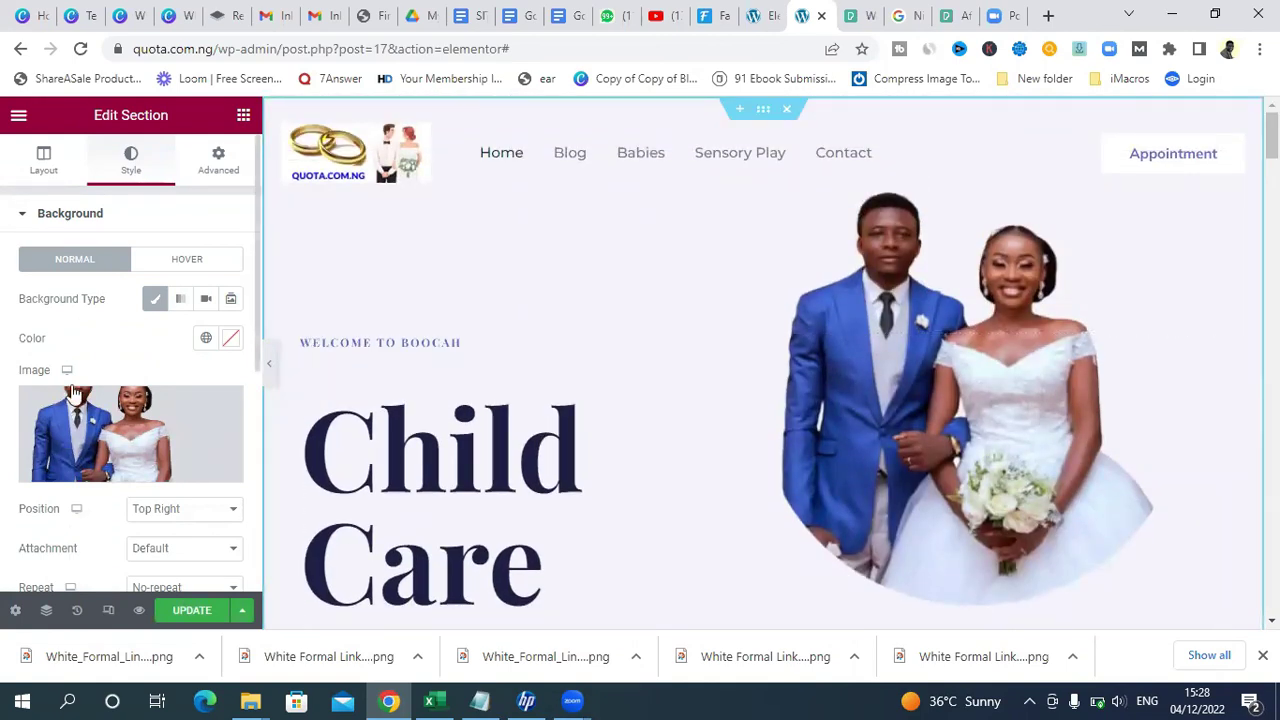
- Switch the hero background back to the embracing-couple image
click(118, 467)
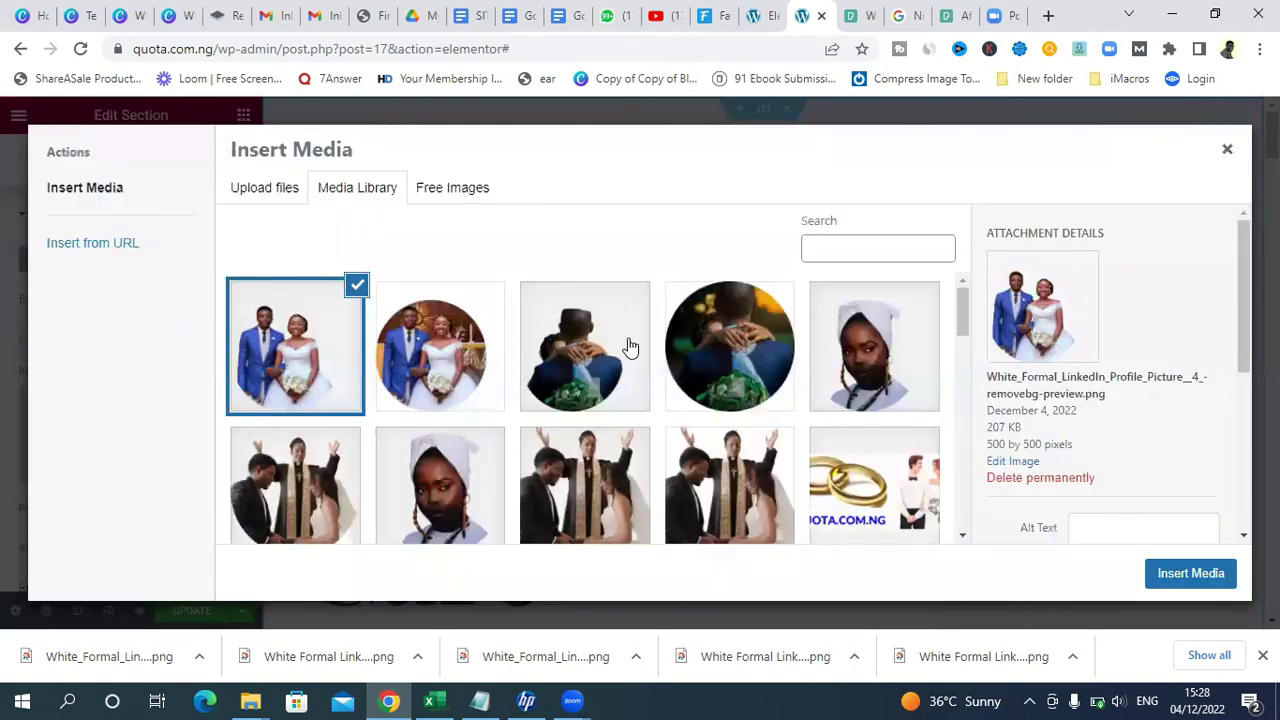
click(594, 342)
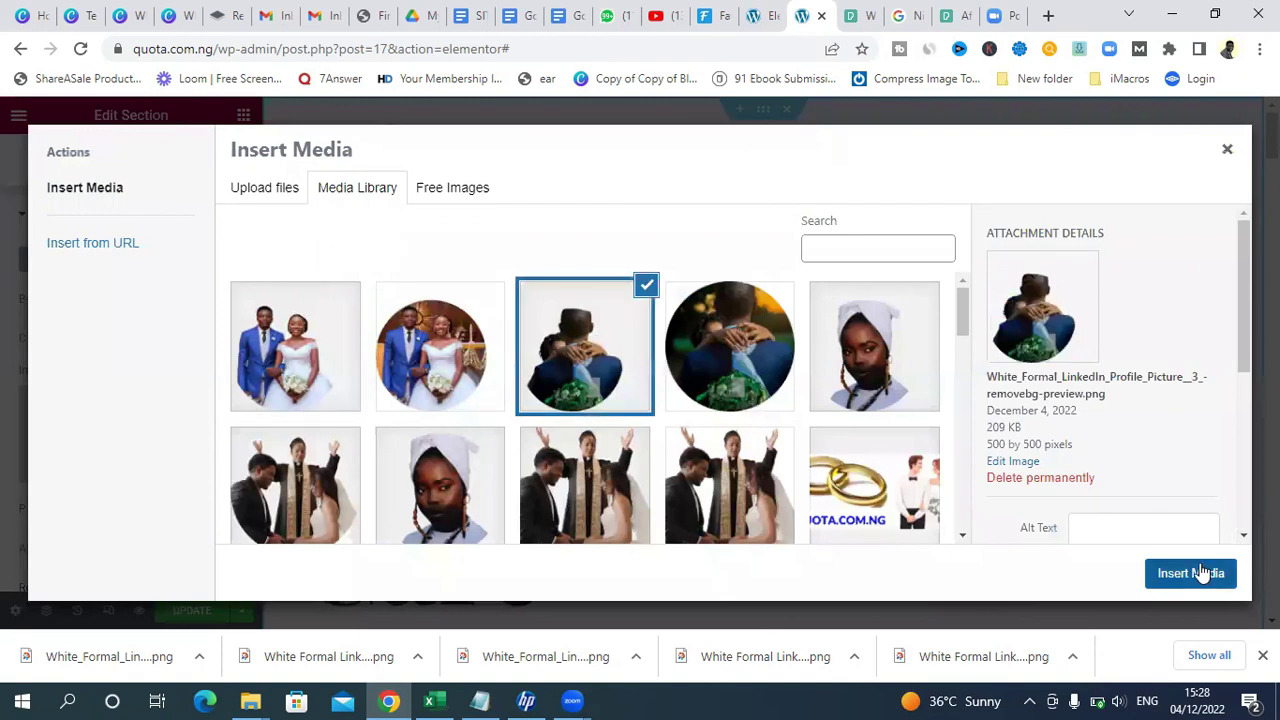
click(1200, 573)
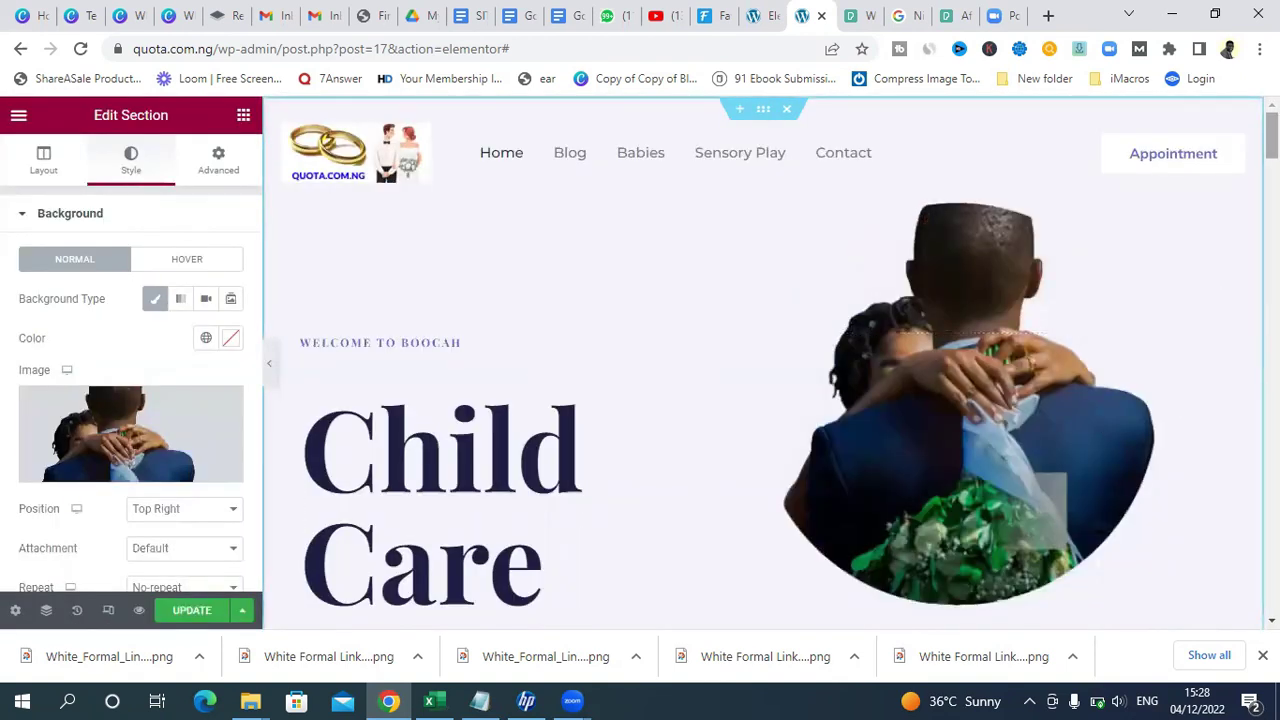
scroll(770, 360, down, 4)
scroll(770, 360, up, 4)
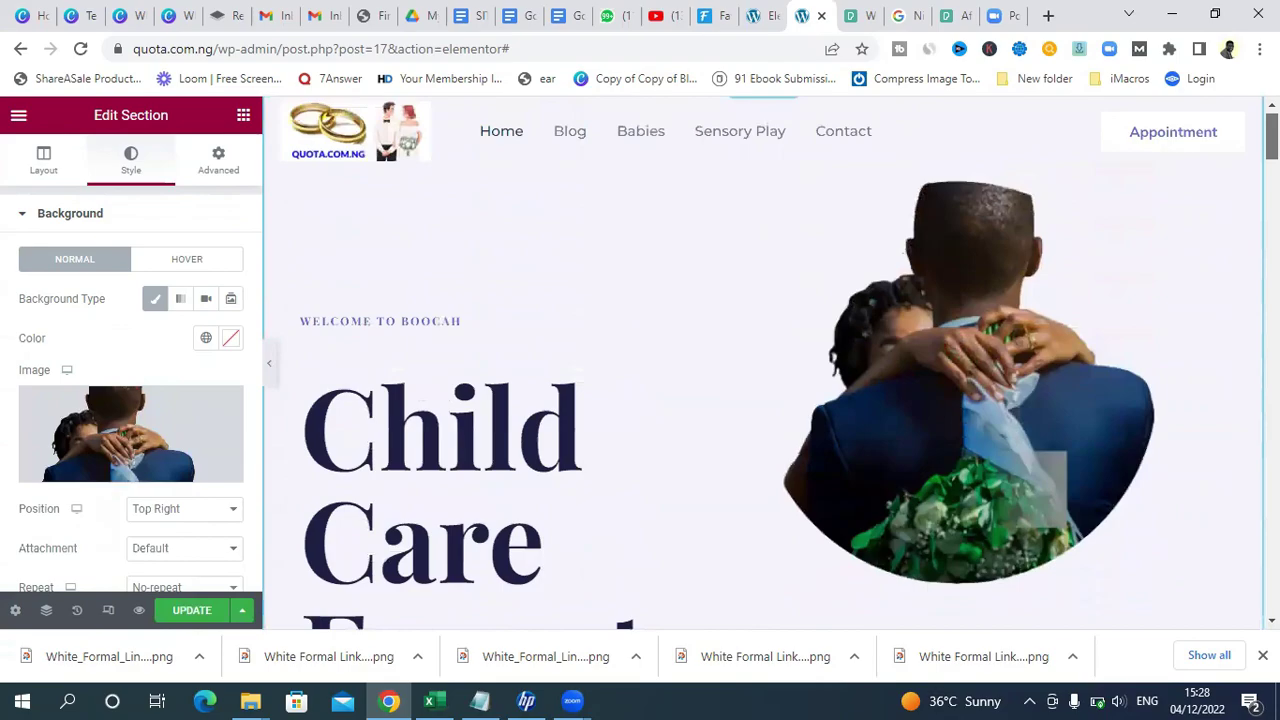
scroll(765, 360, down, 5)
scroll(765, 360, up, 5)
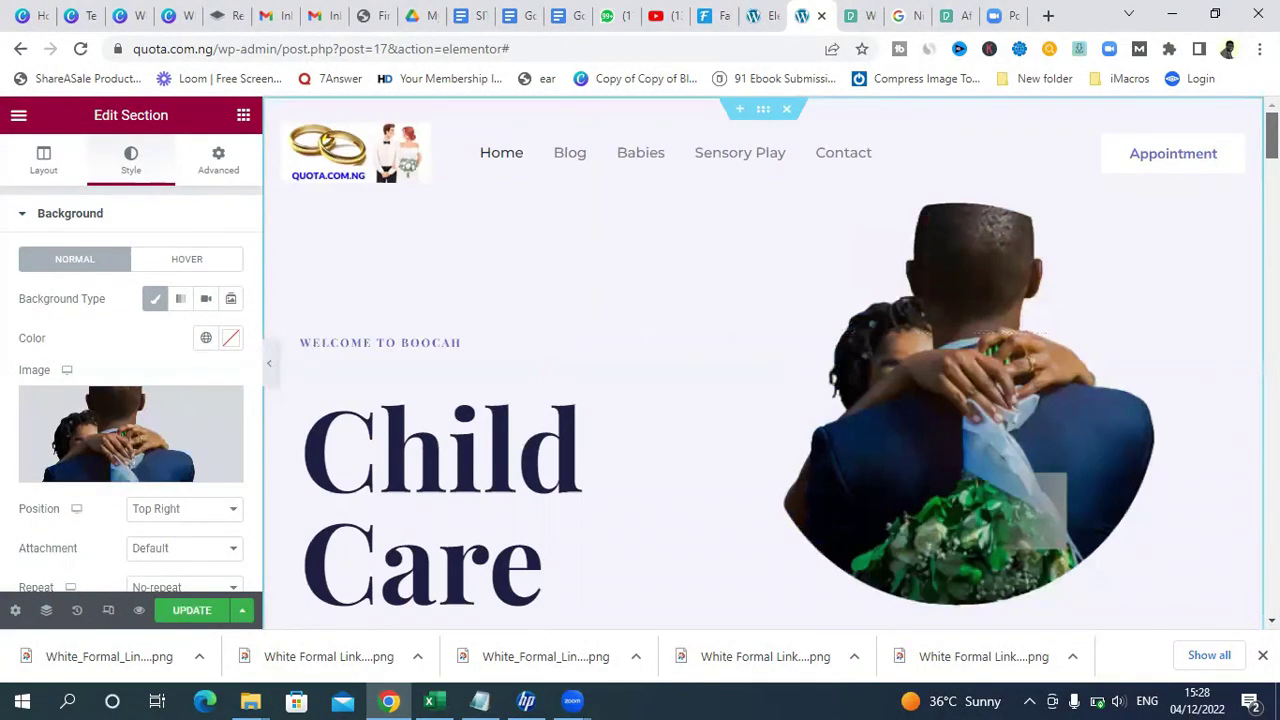
scroll(445, 333, down, 5)
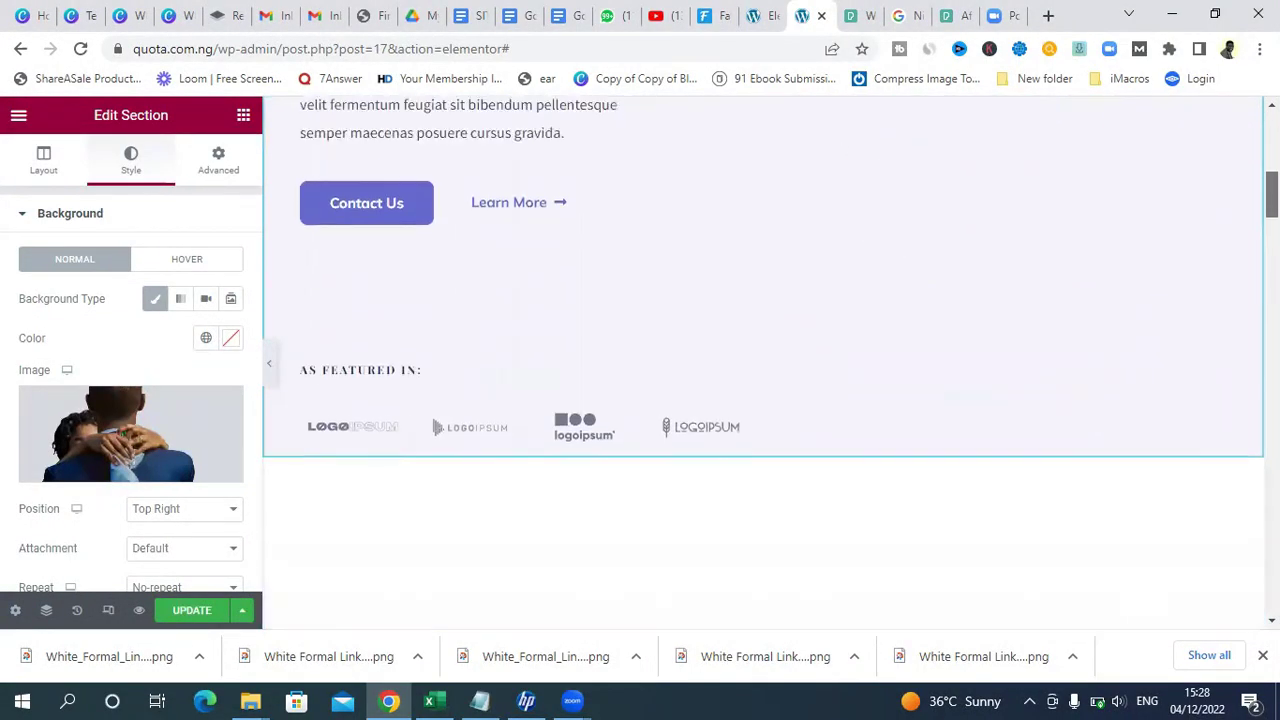
scroll(765, 360, up, 5)
scroll(765, 360, down, 8)
scroll(410, 233, up, 8)
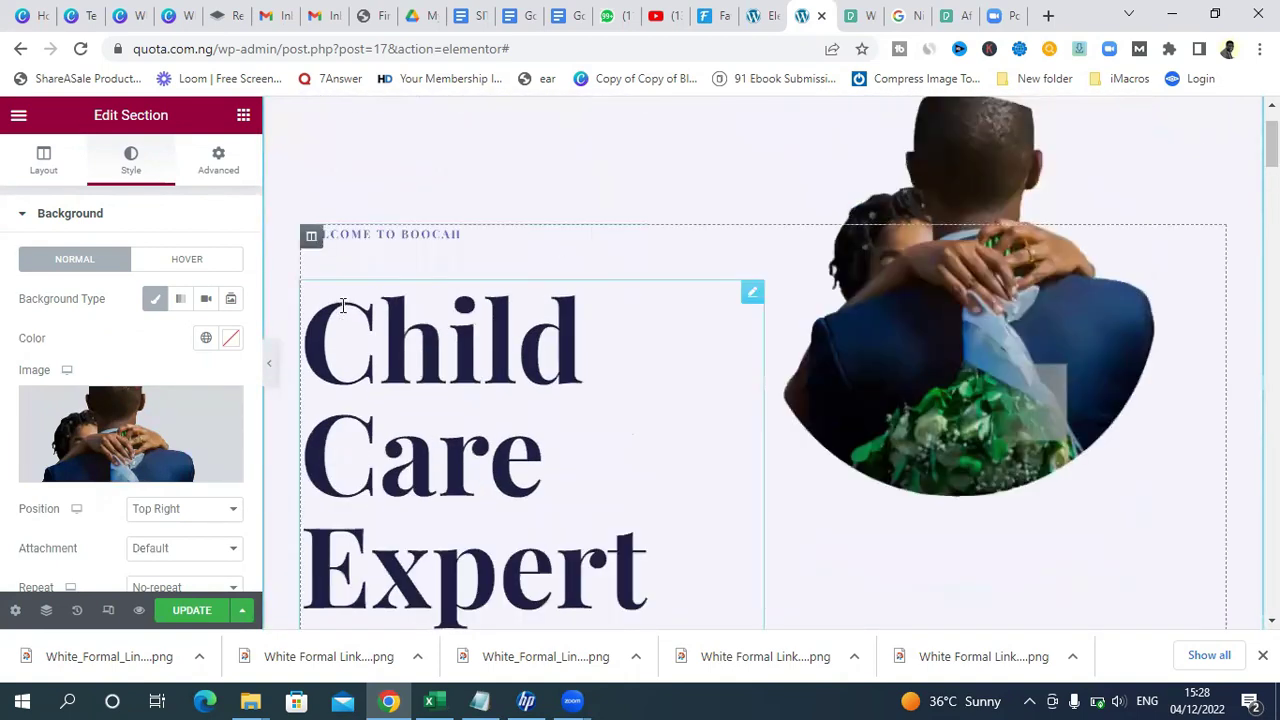
- Replace 'Boocah' with 'QUOTA' in the Welcome heading
click(410, 233)
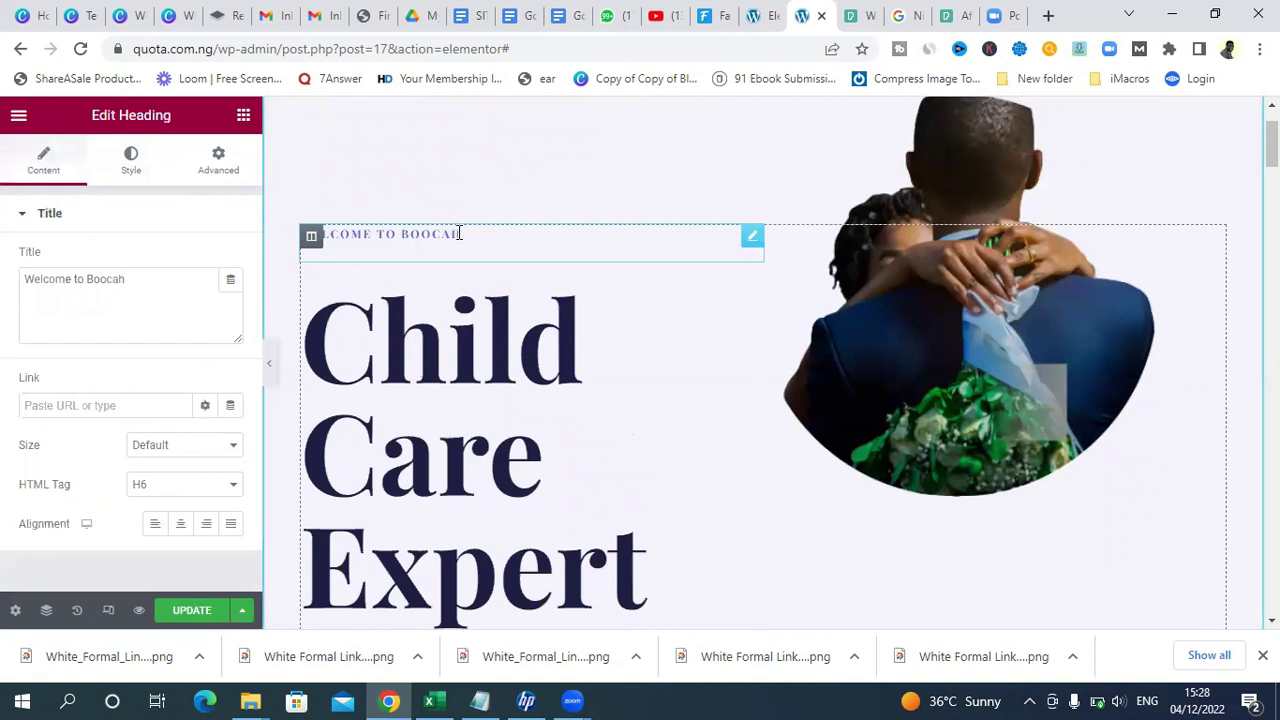
drag(459, 233, 390, 231)
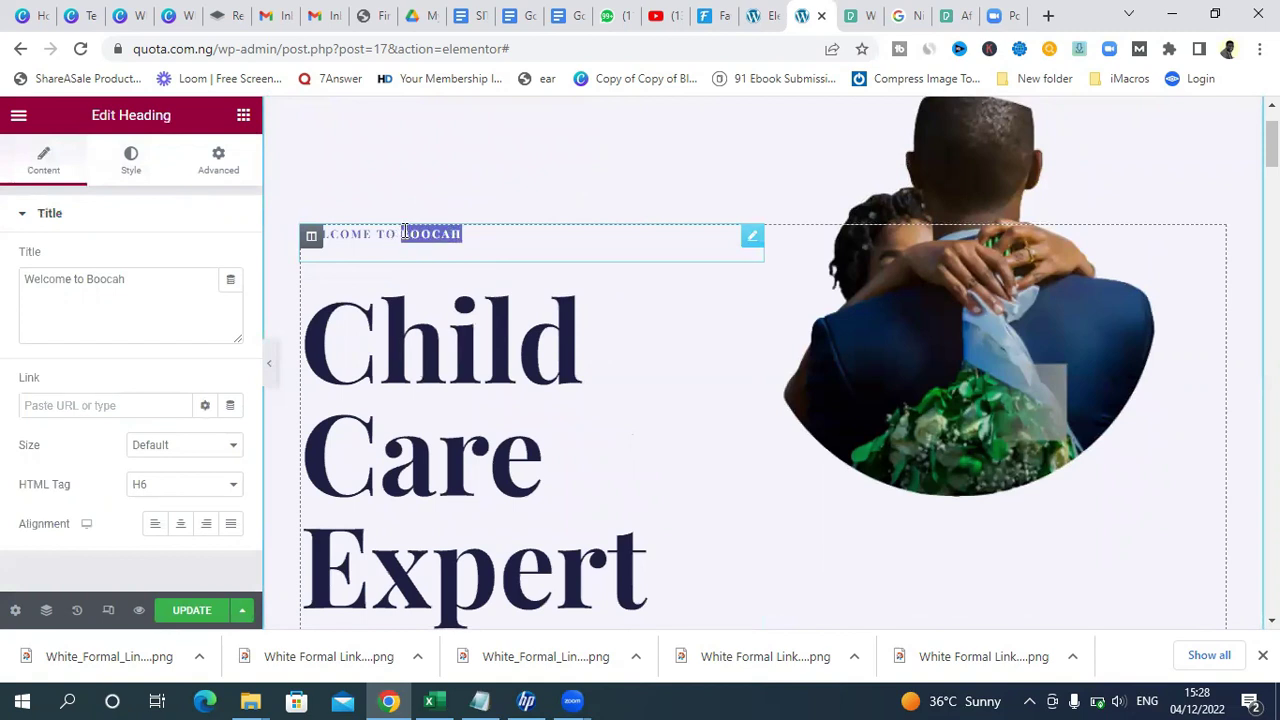
key(BackSpace)
text(QUOTA)
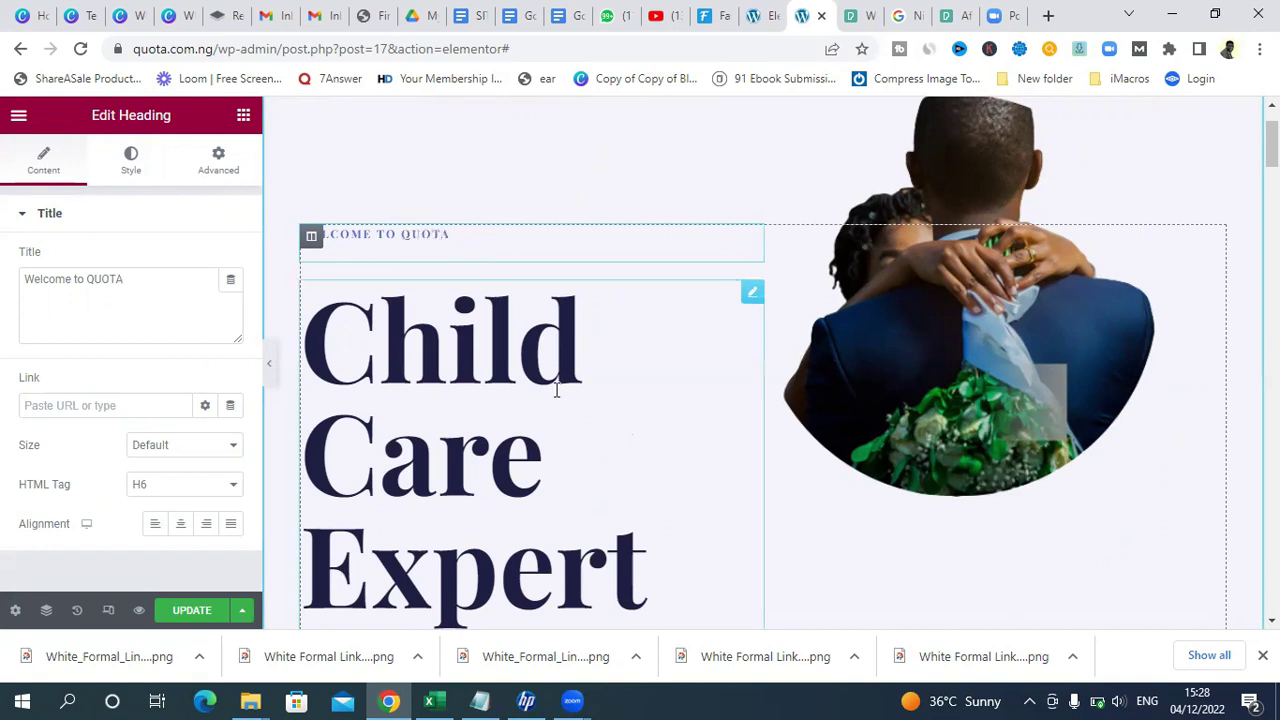
- Colour the WELCOME TO QUOTA heading text deep blue, #1E08E1
drag(446, 233, 305, 249)
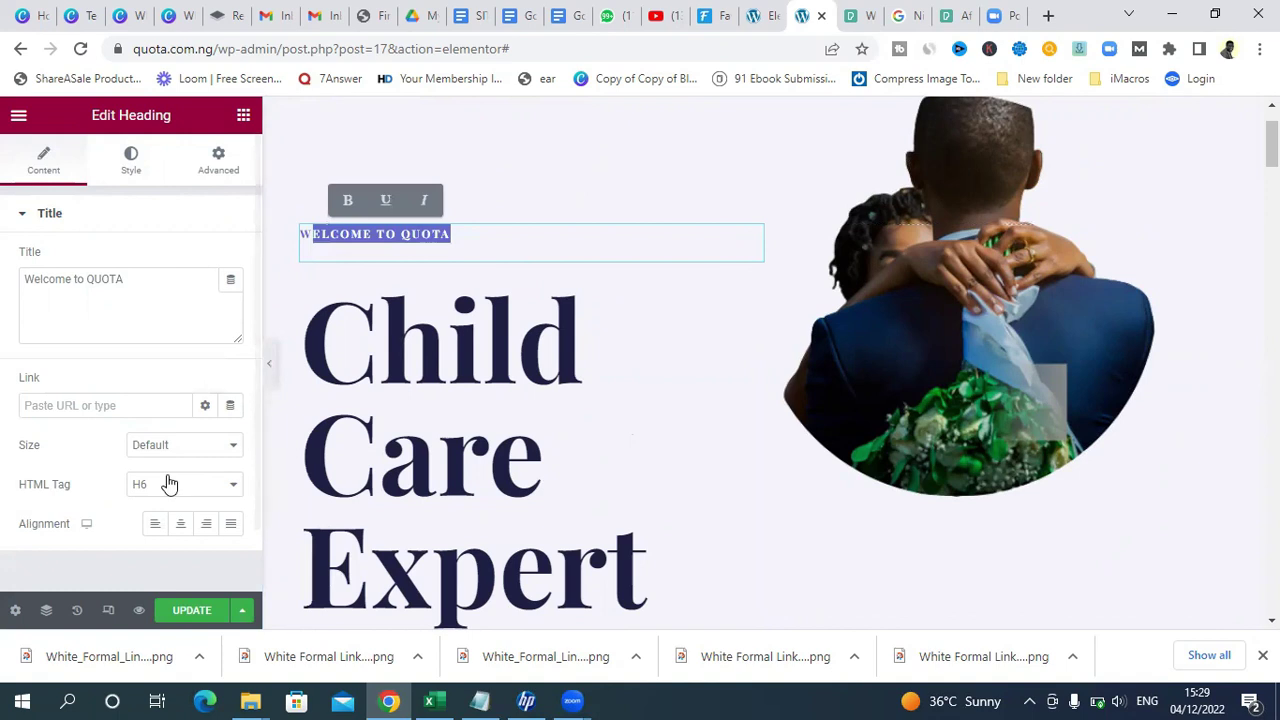
click(133, 165)
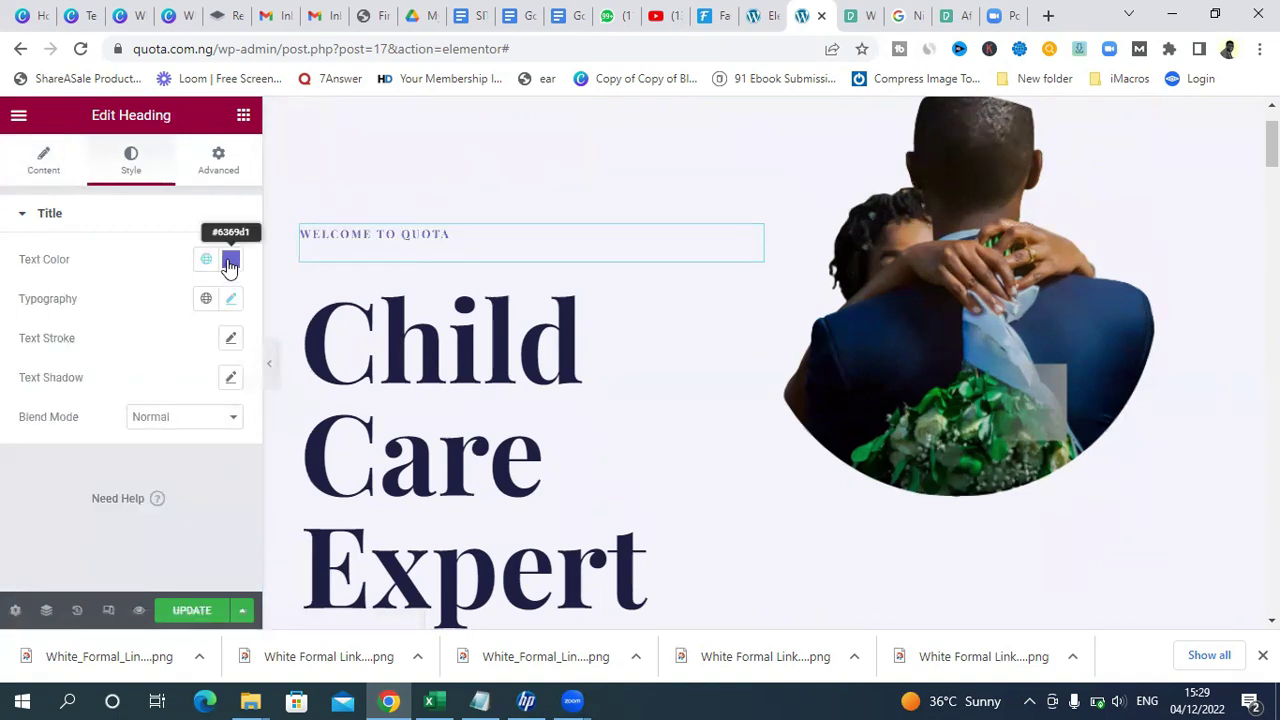
click(230, 262)
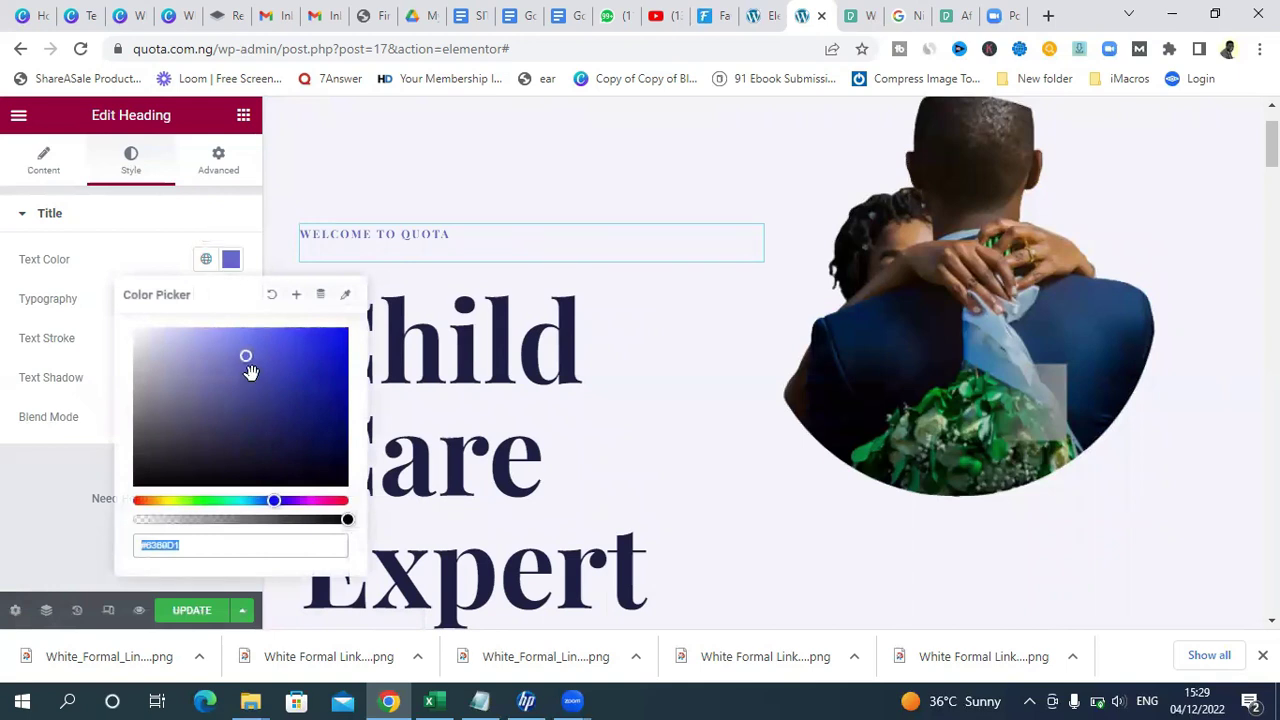
drag(273, 501, 130, 503)
drag(244, 357, 345, 334)
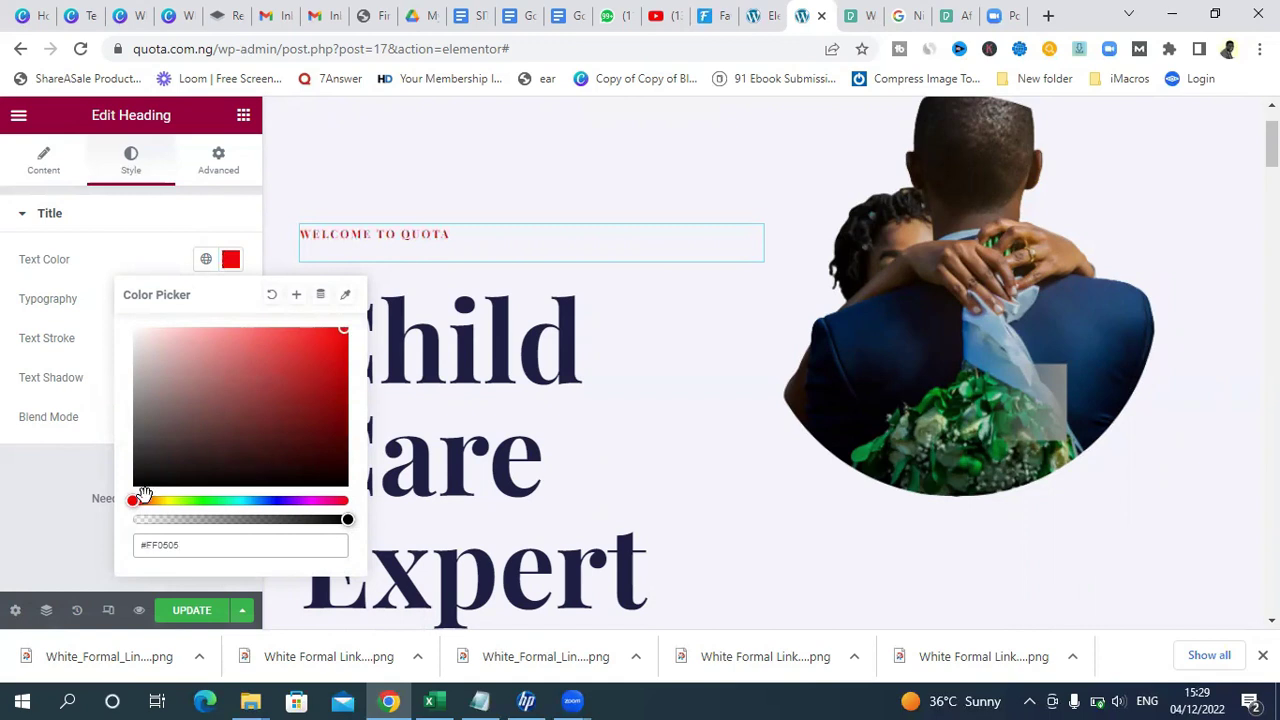
drag(145, 502, 280, 501)
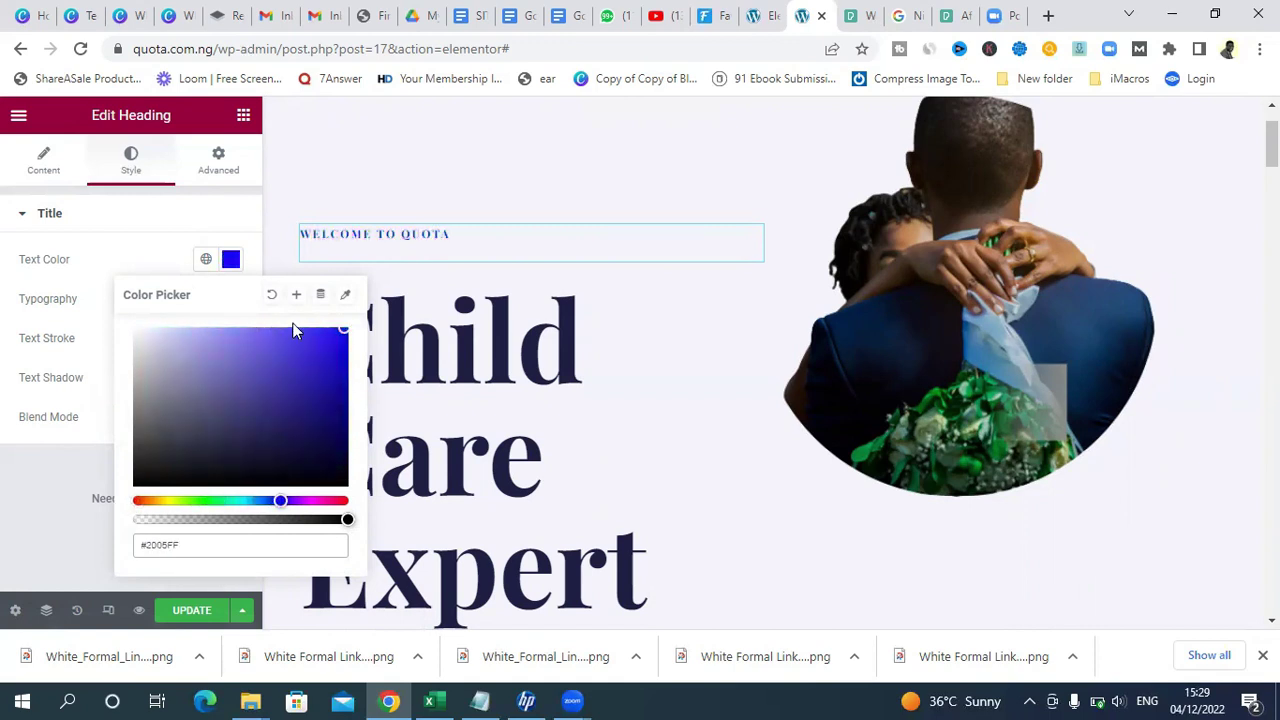
drag(340, 340, 339, 354)
click(131, 157)
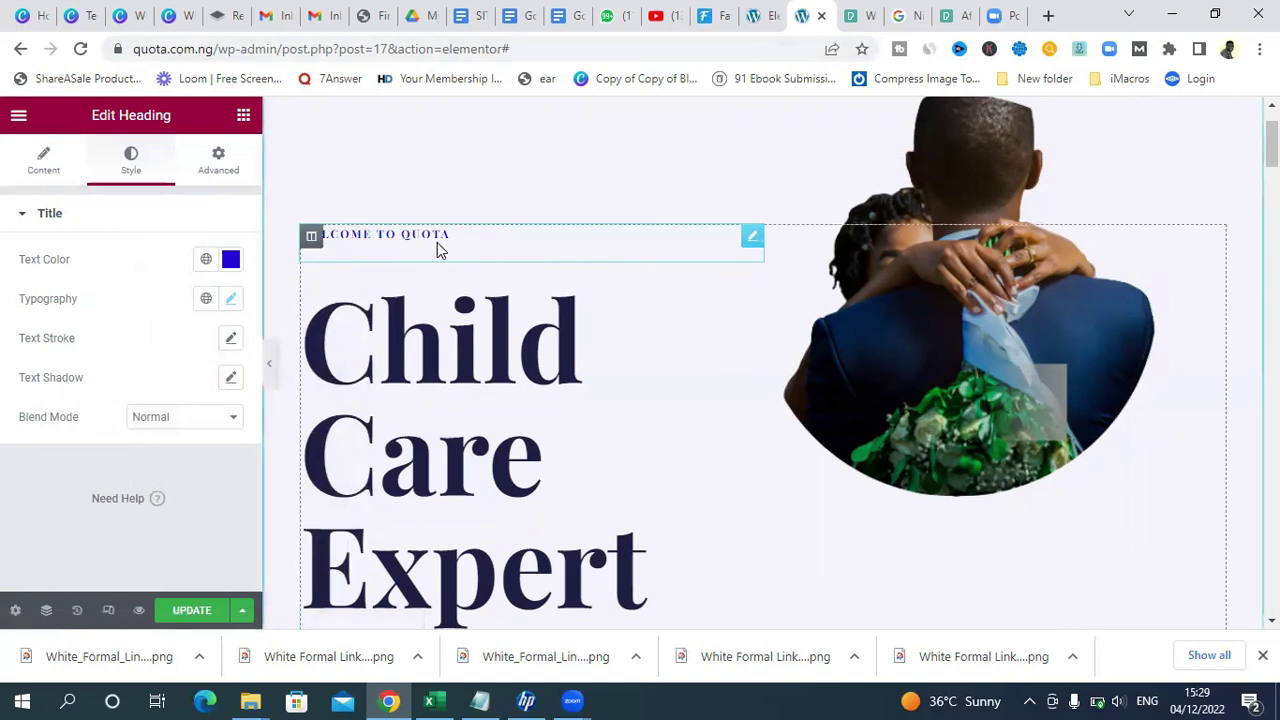
- Change 'Child Care' in the hero heading to 'WEDDING PLANNING'
click(464, 367)
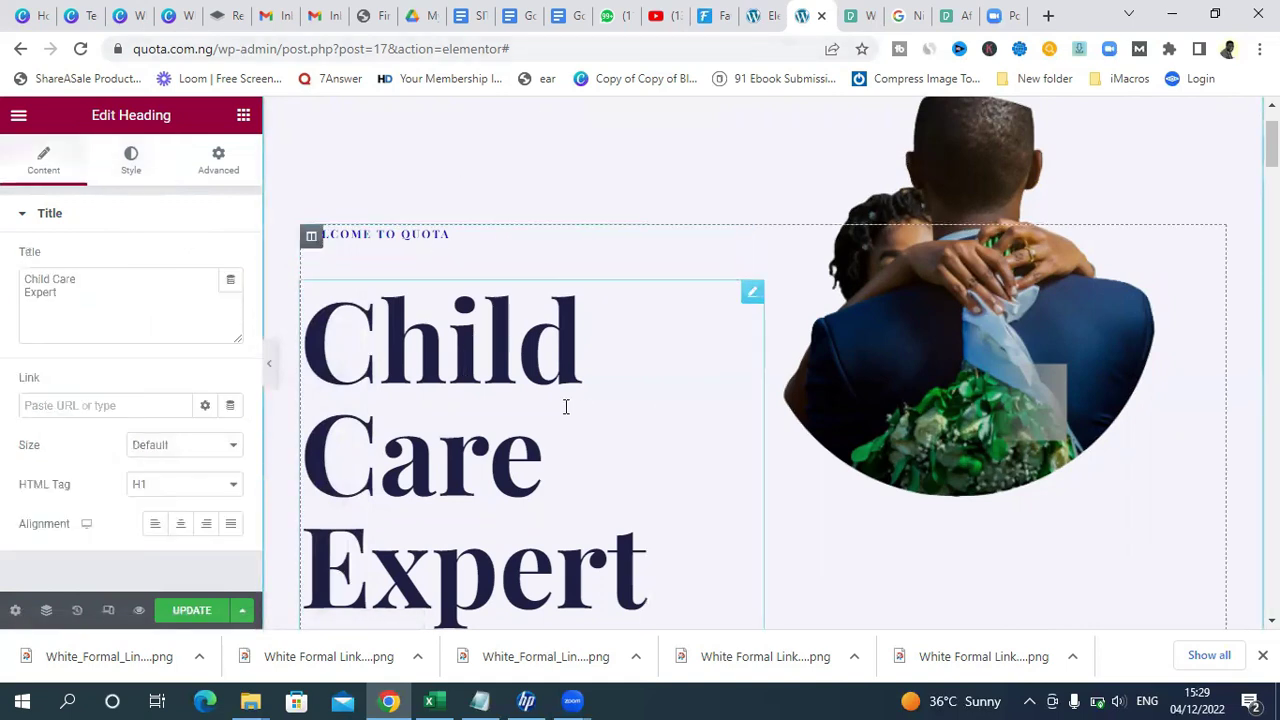
click(592, 346)
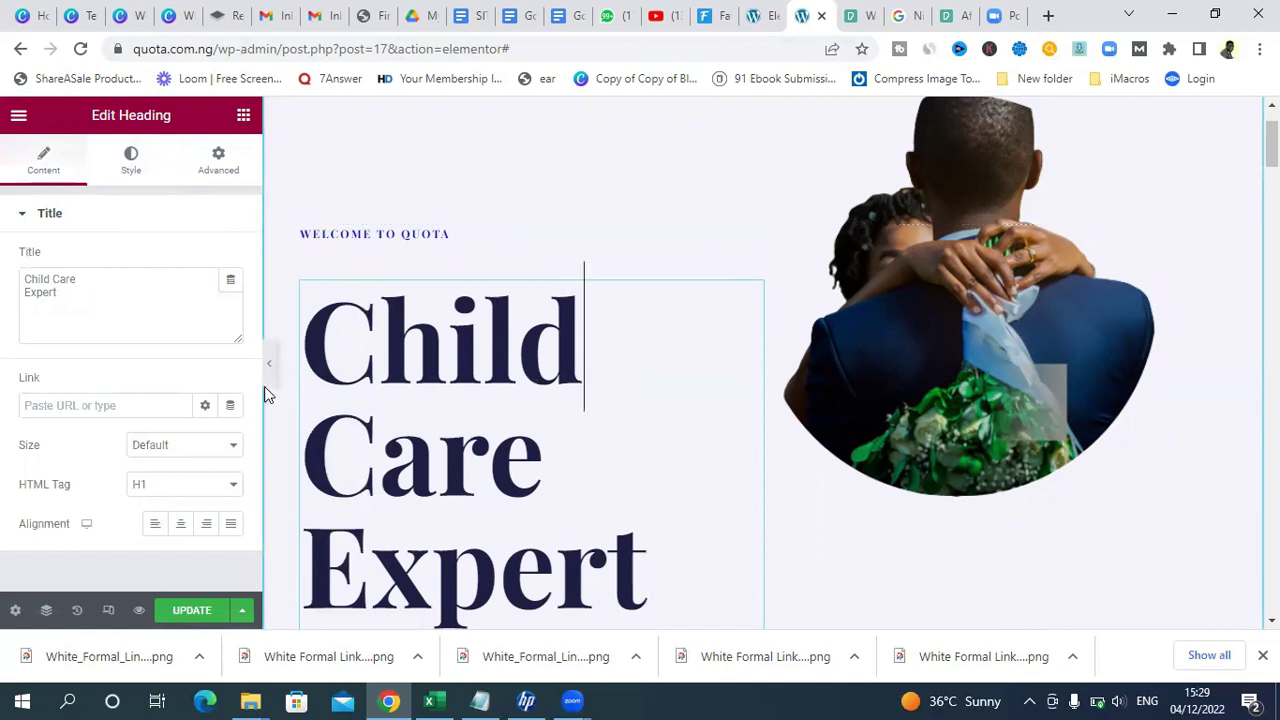
drag(591, 366, 334, 367)
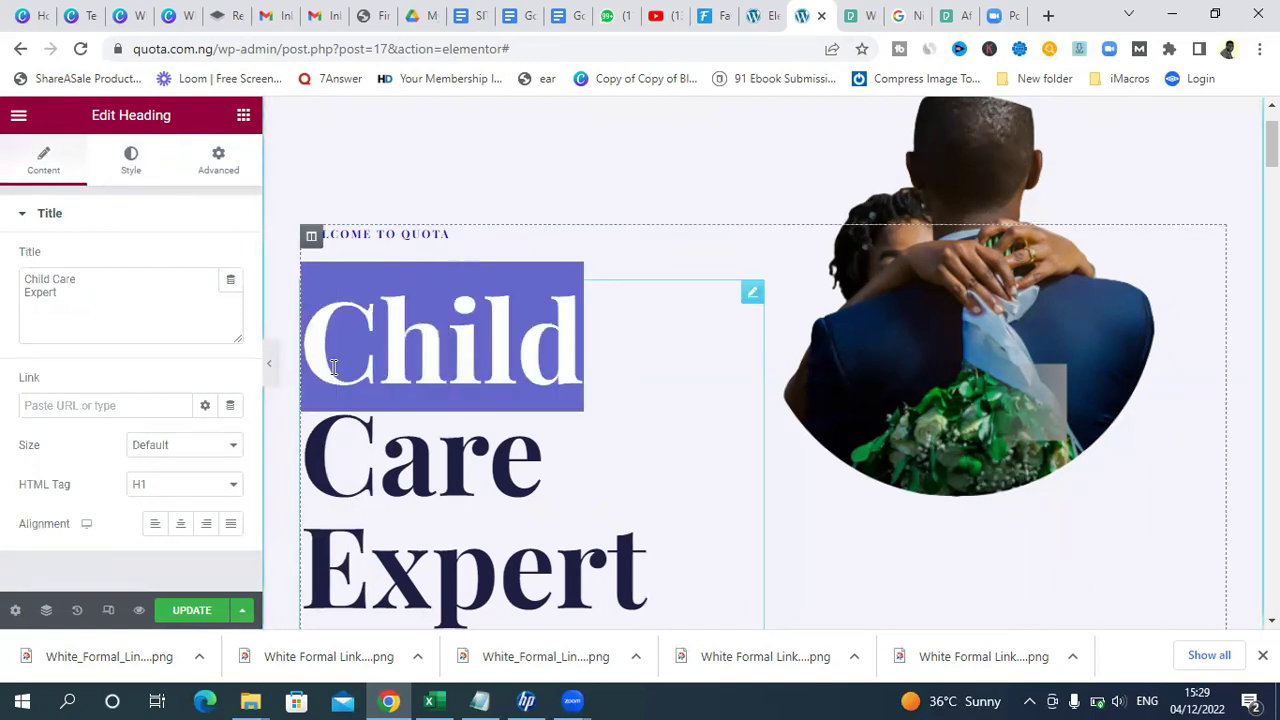
text(EVEN)
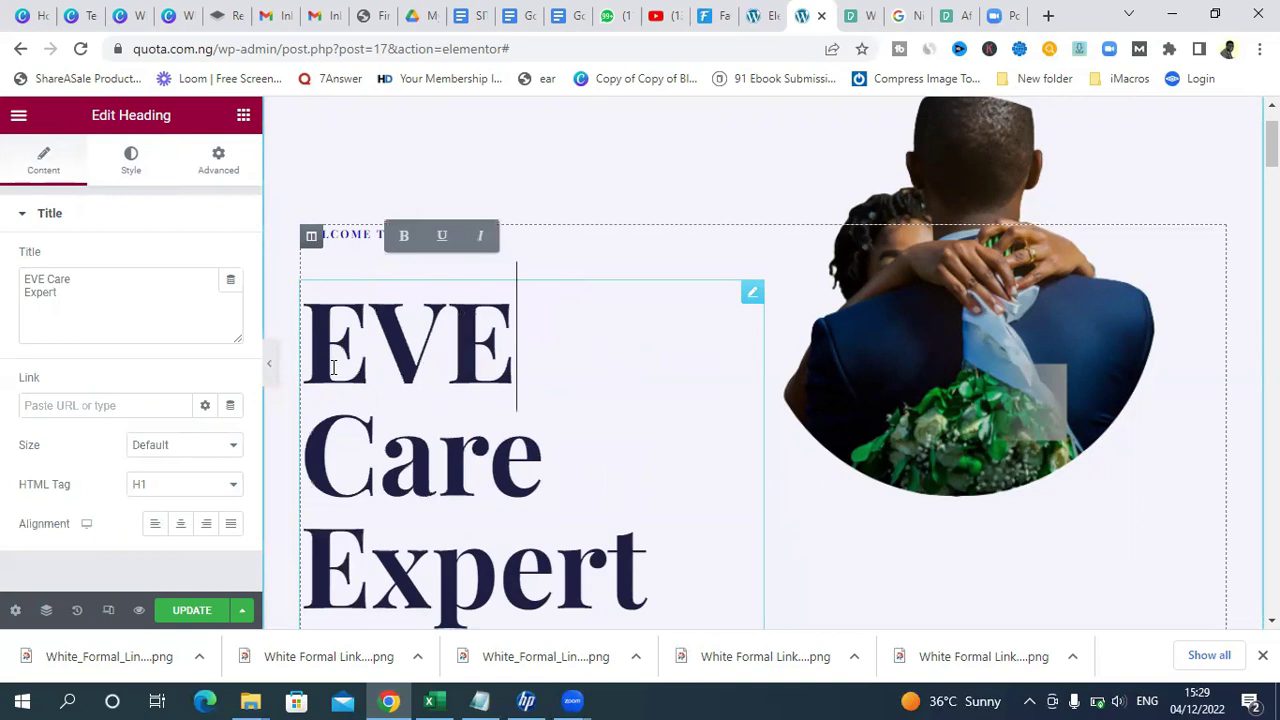
text(T)
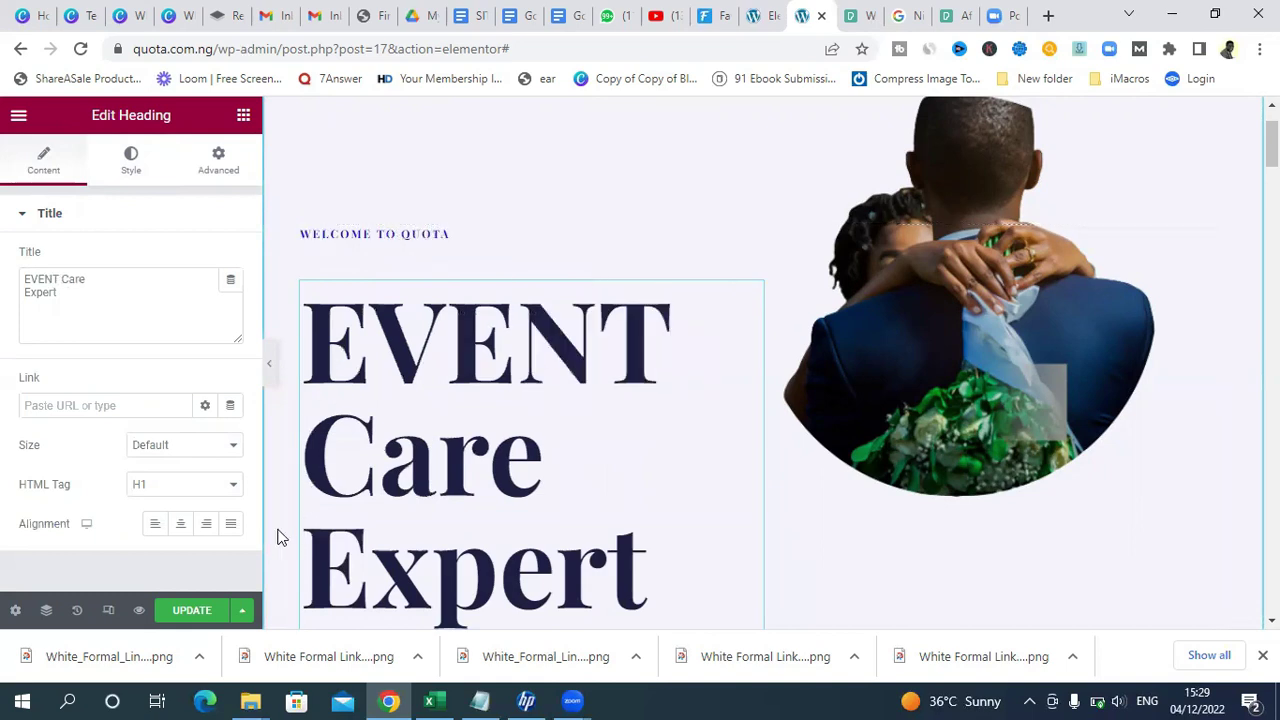
key(BackSpace)
key(BackSpace)
key(BackSpace)
key(BackSpace)
key(BackSpace)
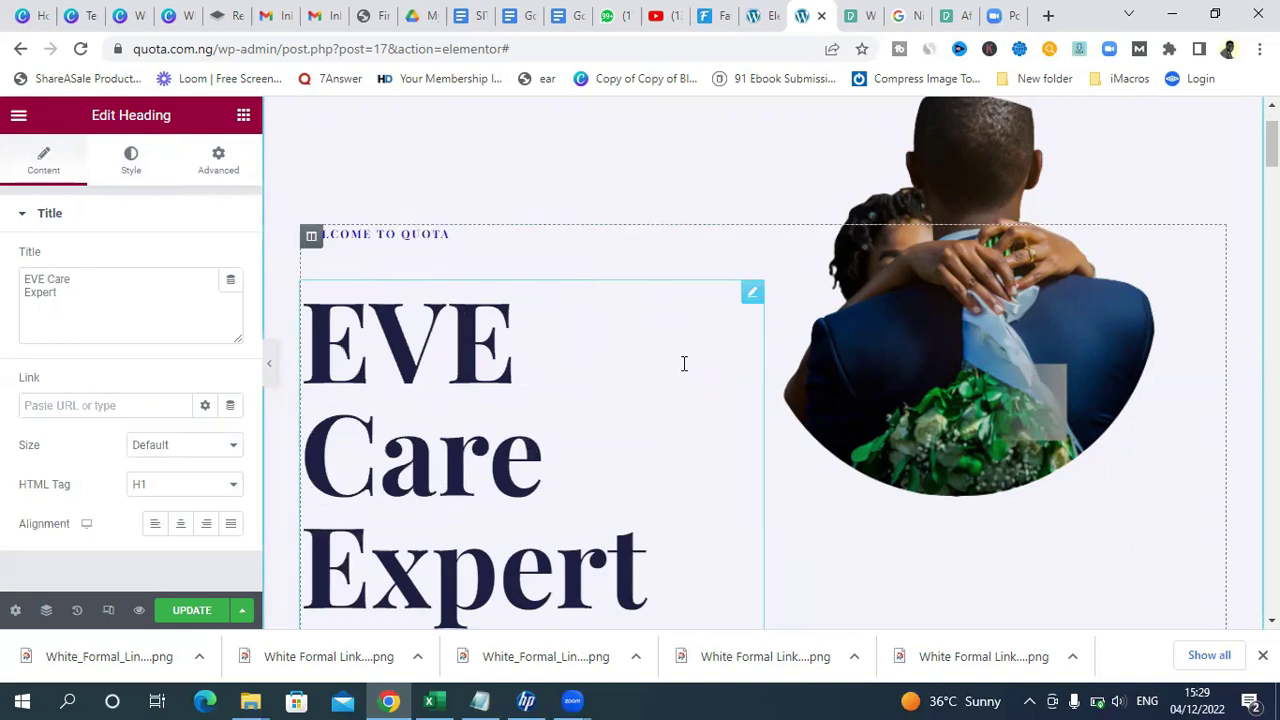
text(WEDD)
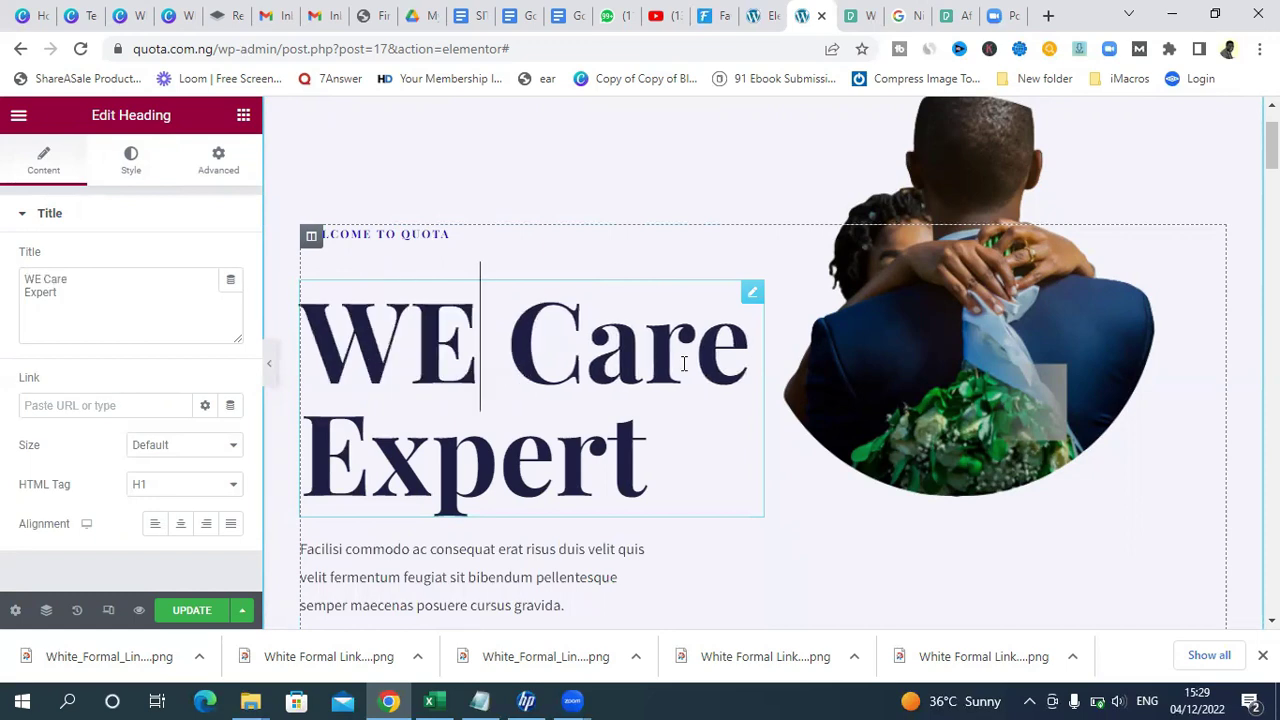
text(ING)
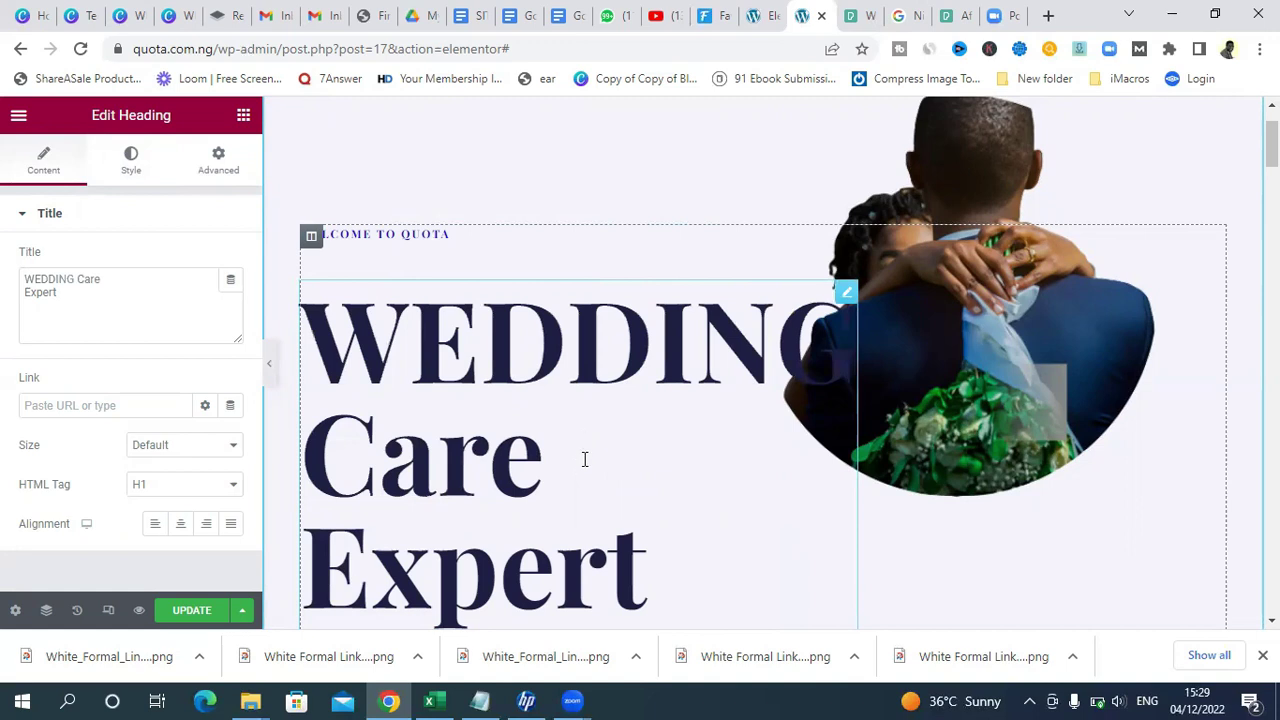
key(BackSpace)
key(BackSpace)
key(BackSpace)
key(BackSpace)
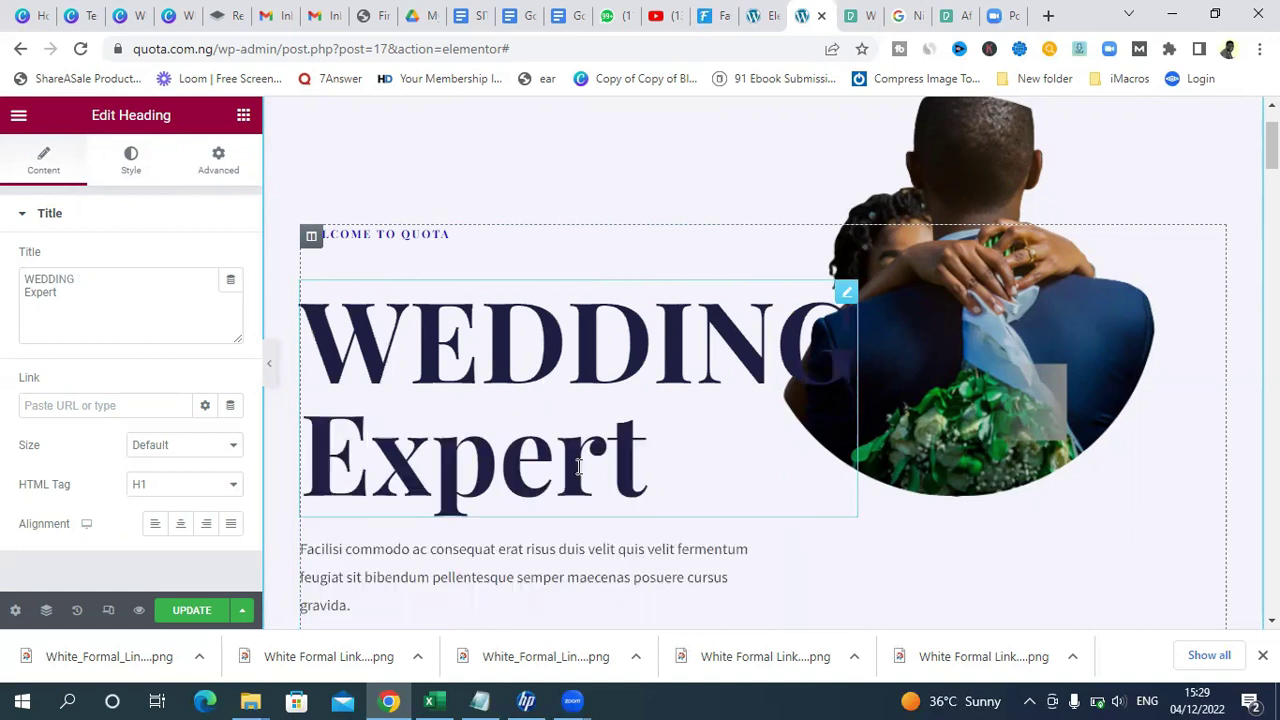
text(PA)
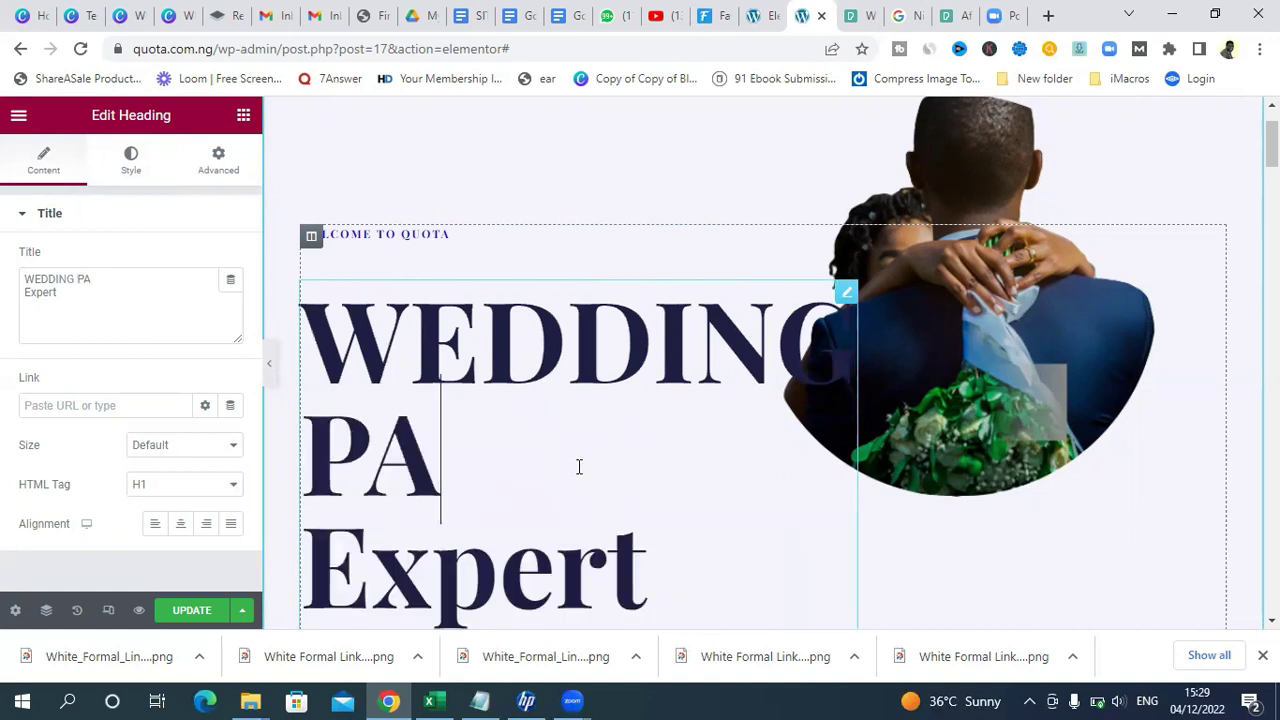
key(BackSpace)
text(LANNING)
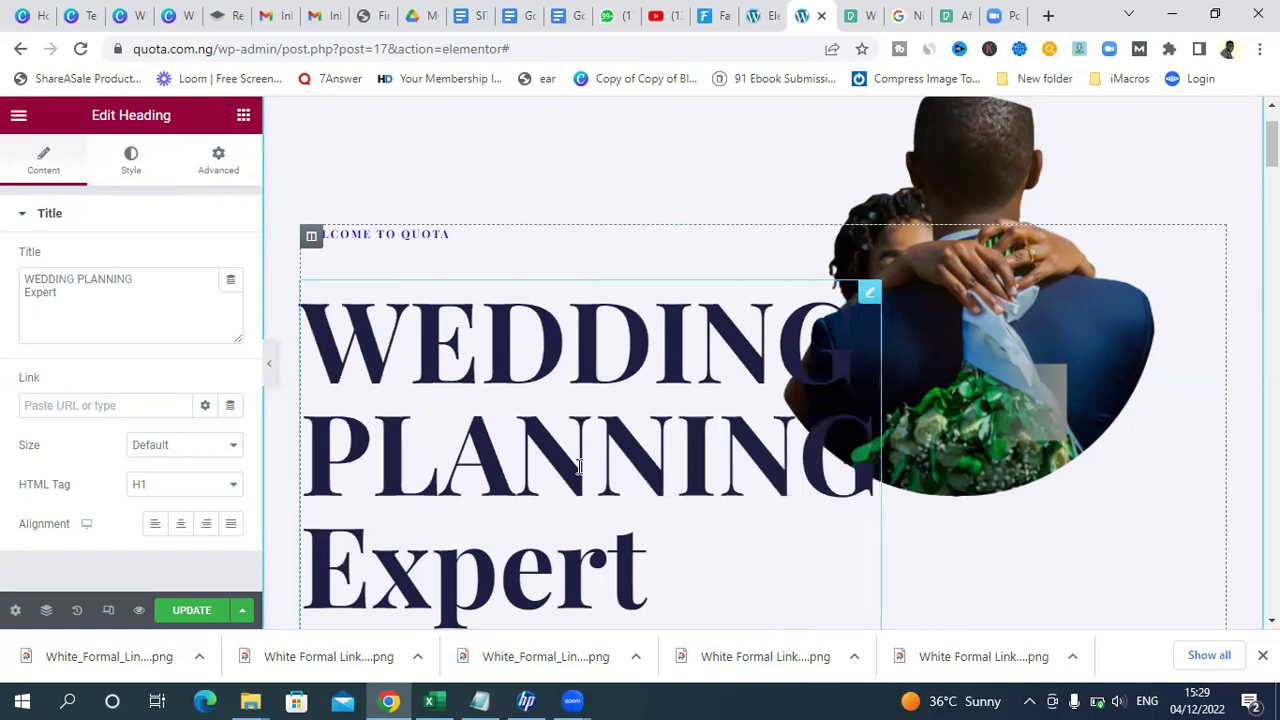
- Replace 'Expert' with 'WEBSITE' in the hero heading
drag(659, 568, 325, 600)
key(BackSpace)
text(WE)
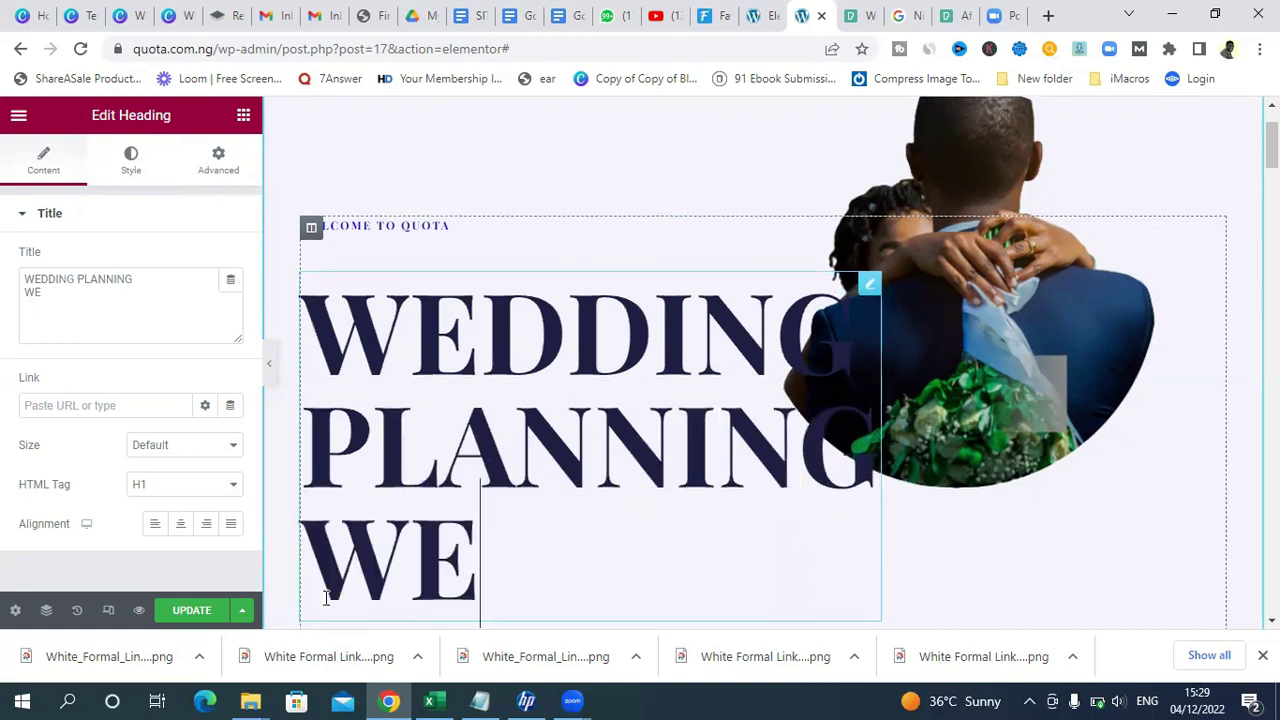
text(BSITE)
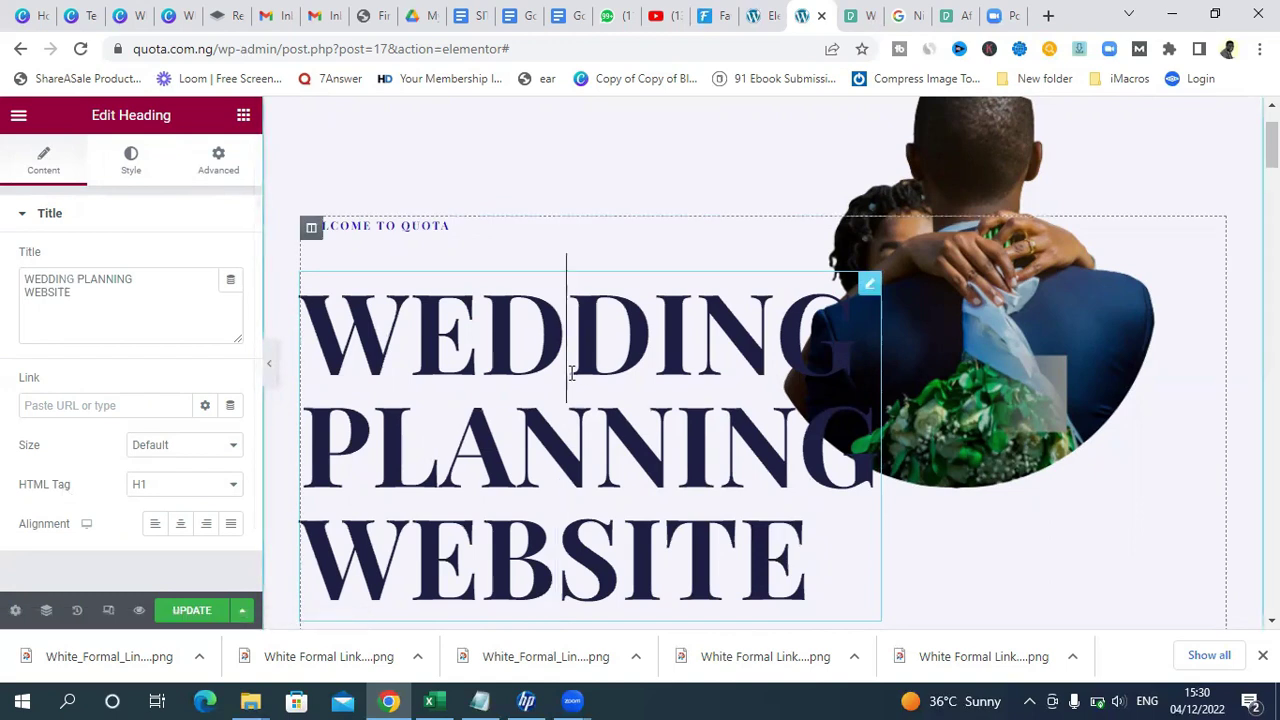
click(132, 172)
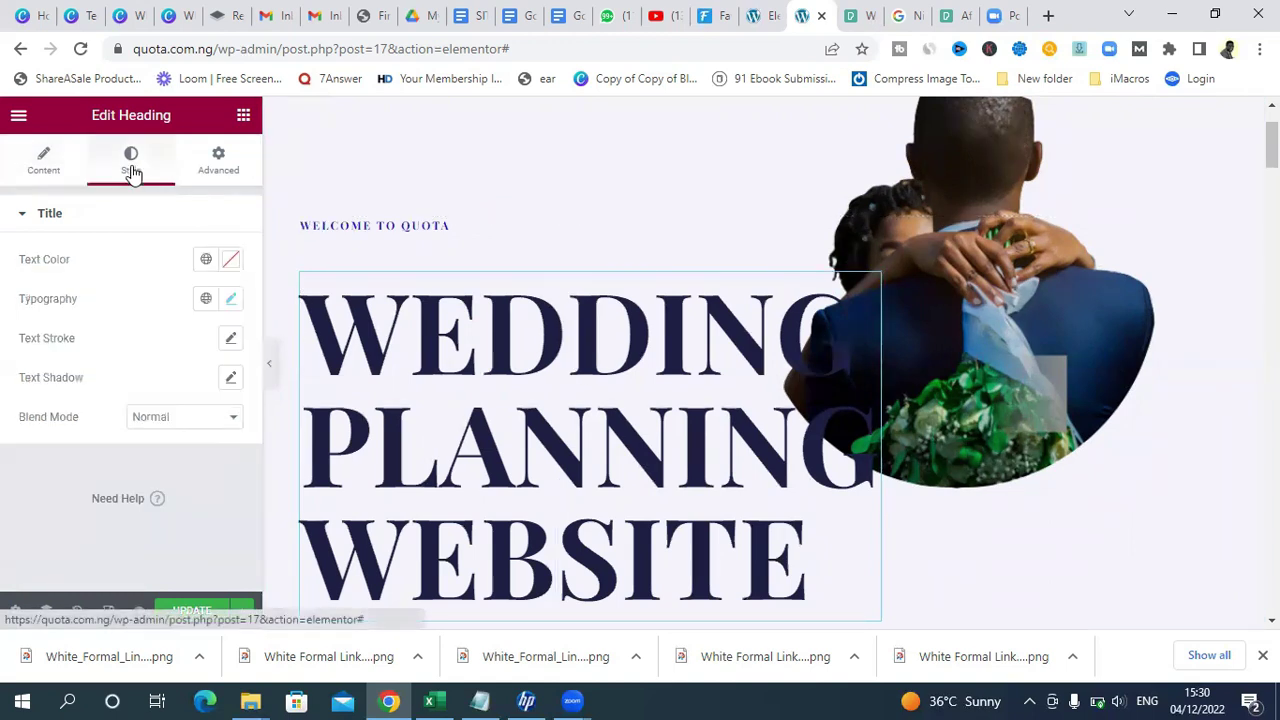
- Set the hero heading's typography size to 95 px
click(231, 302)
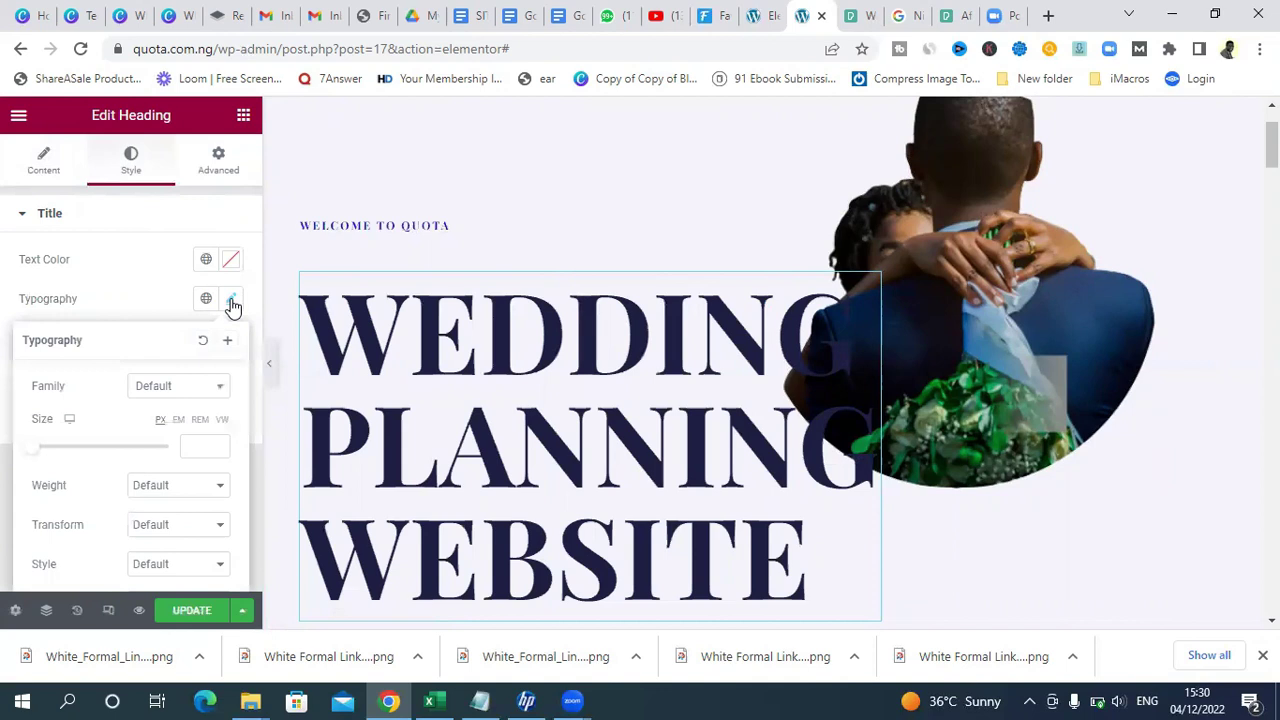
click(216, 449)
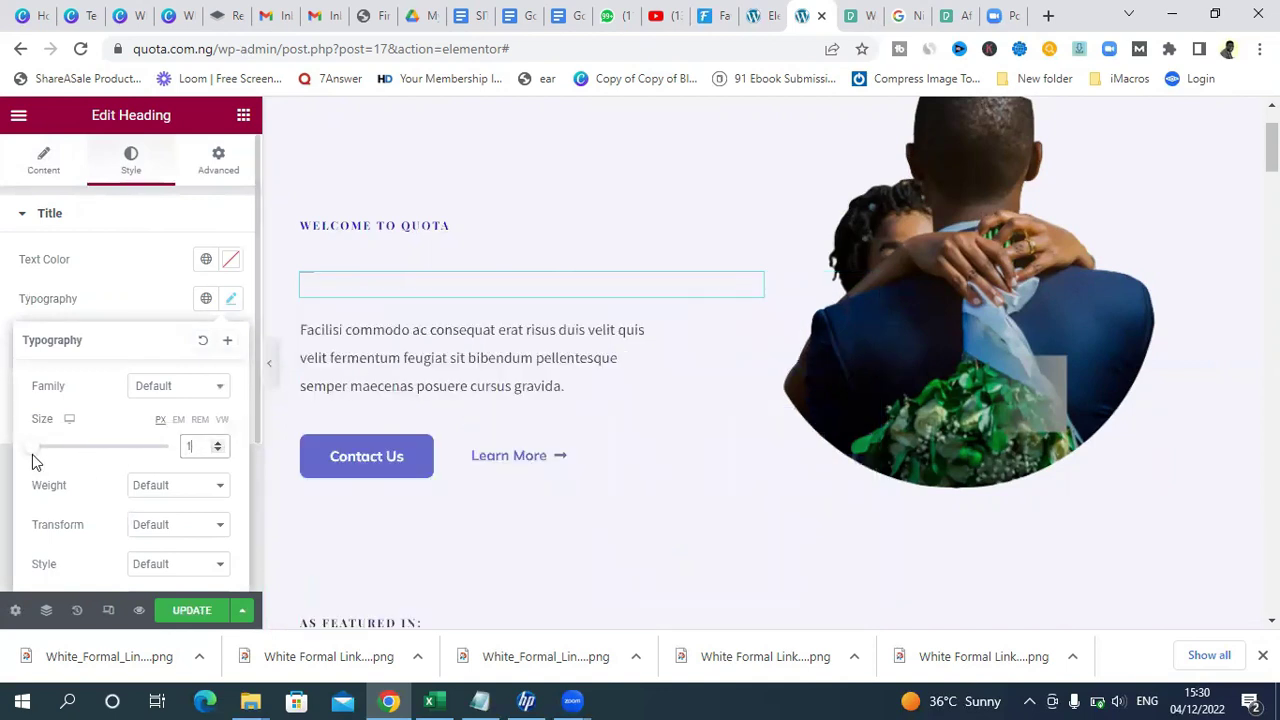
drag(30, 458, 95, 451)
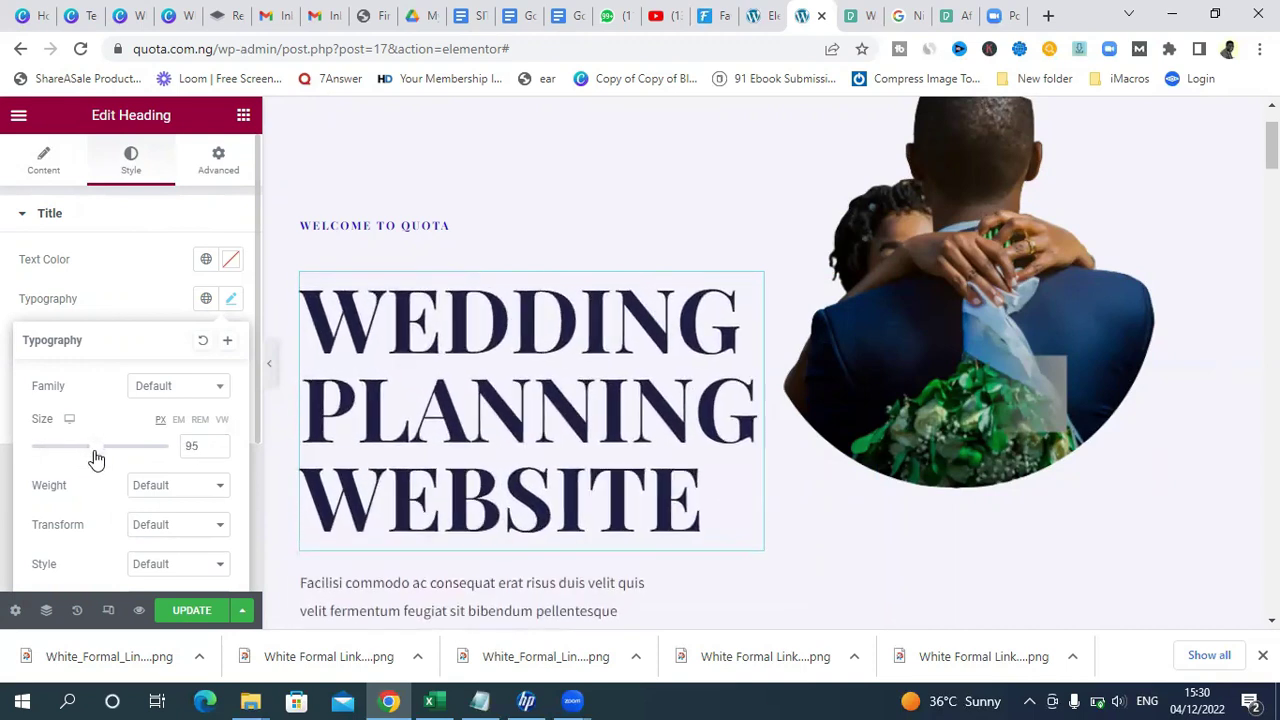
click(894, 514)
drag(1244, 367, 1226, 349)
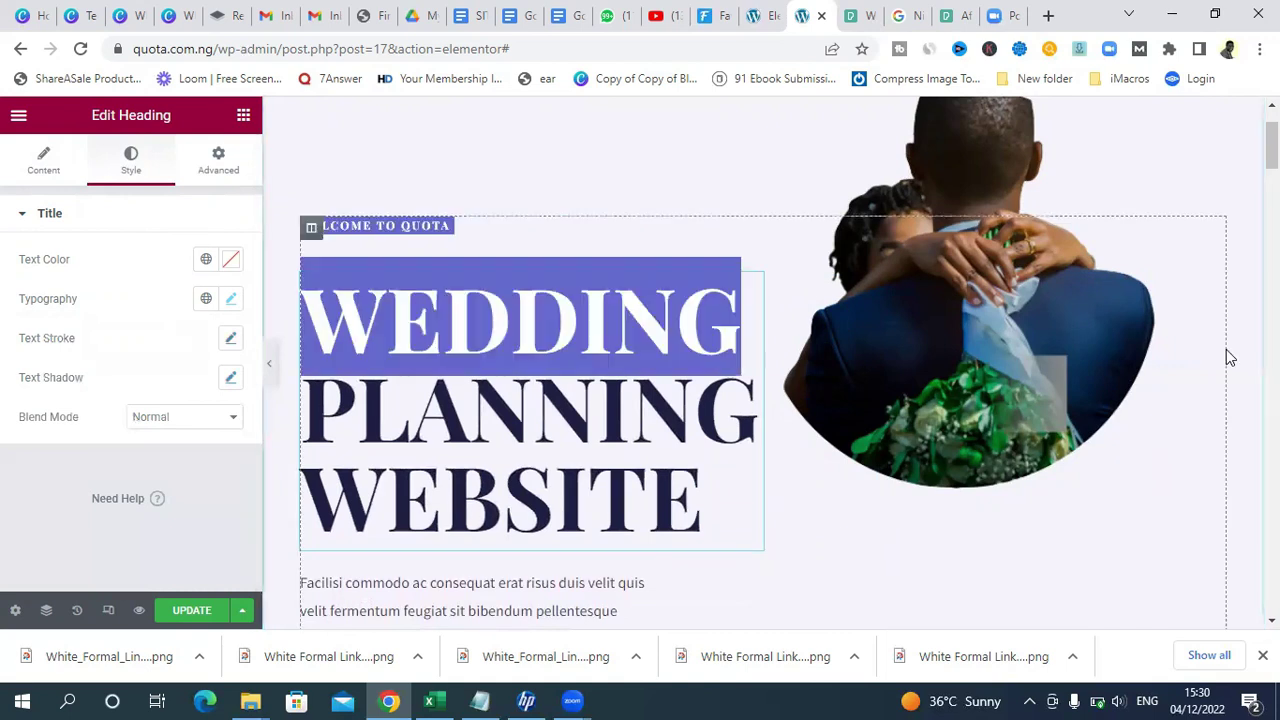
click(1228, 233)
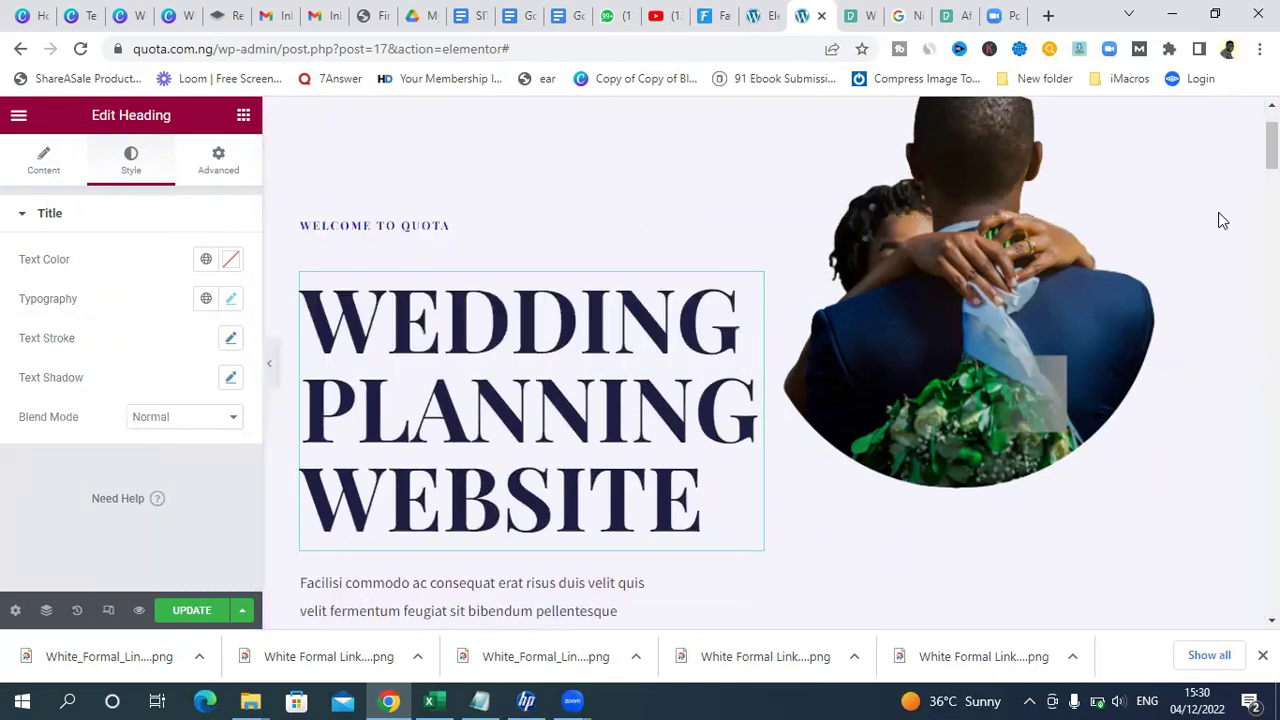
- Change the hero heading's font family to Arial
click(229, 300)
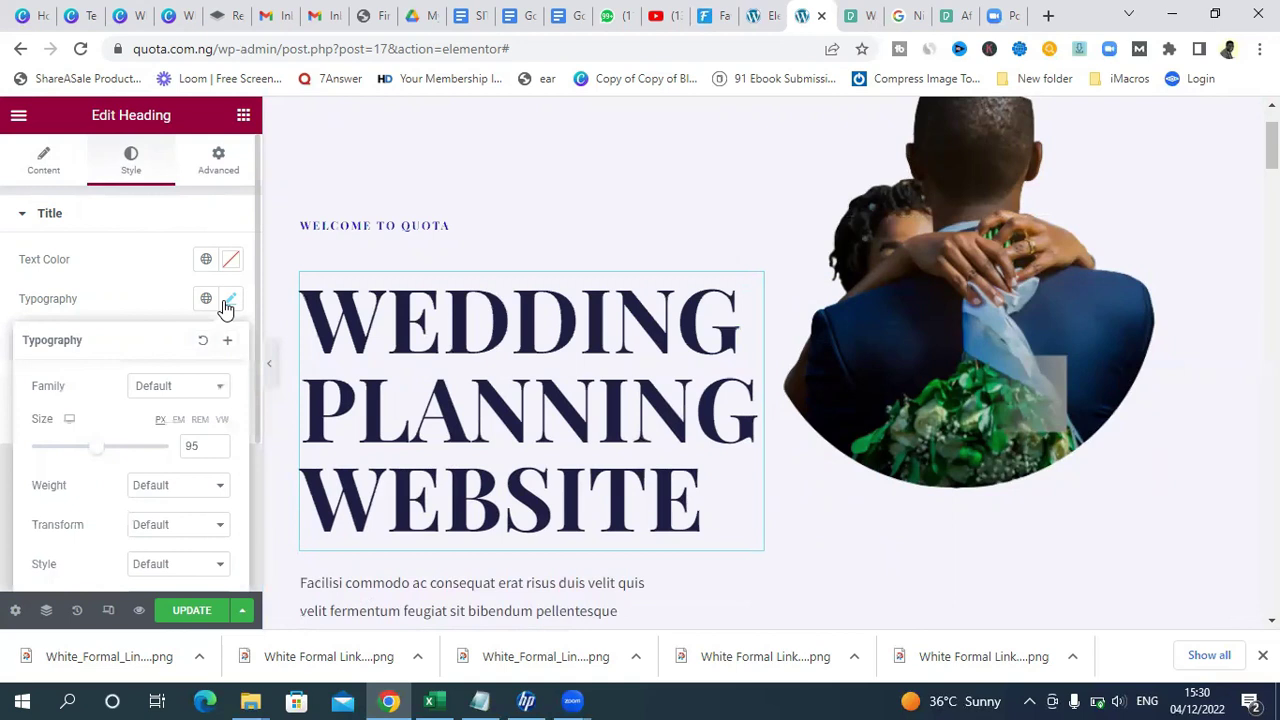
click(218, 390)
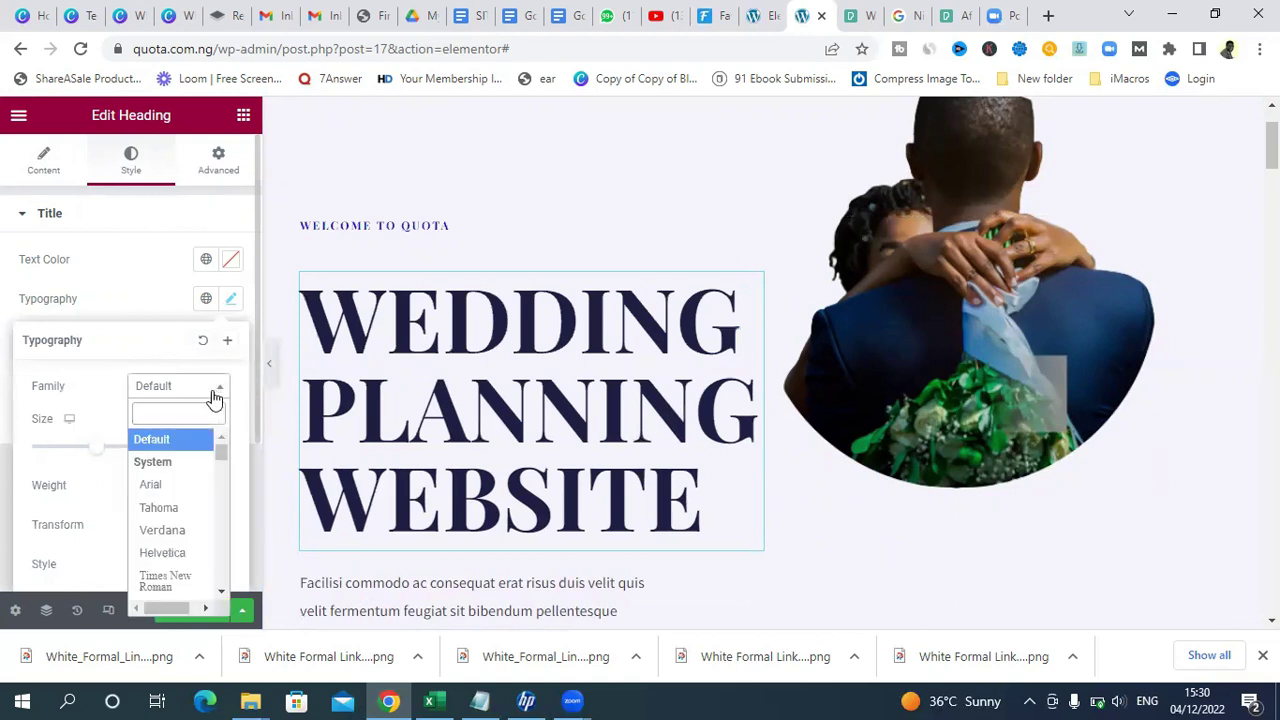
click(160, 487)
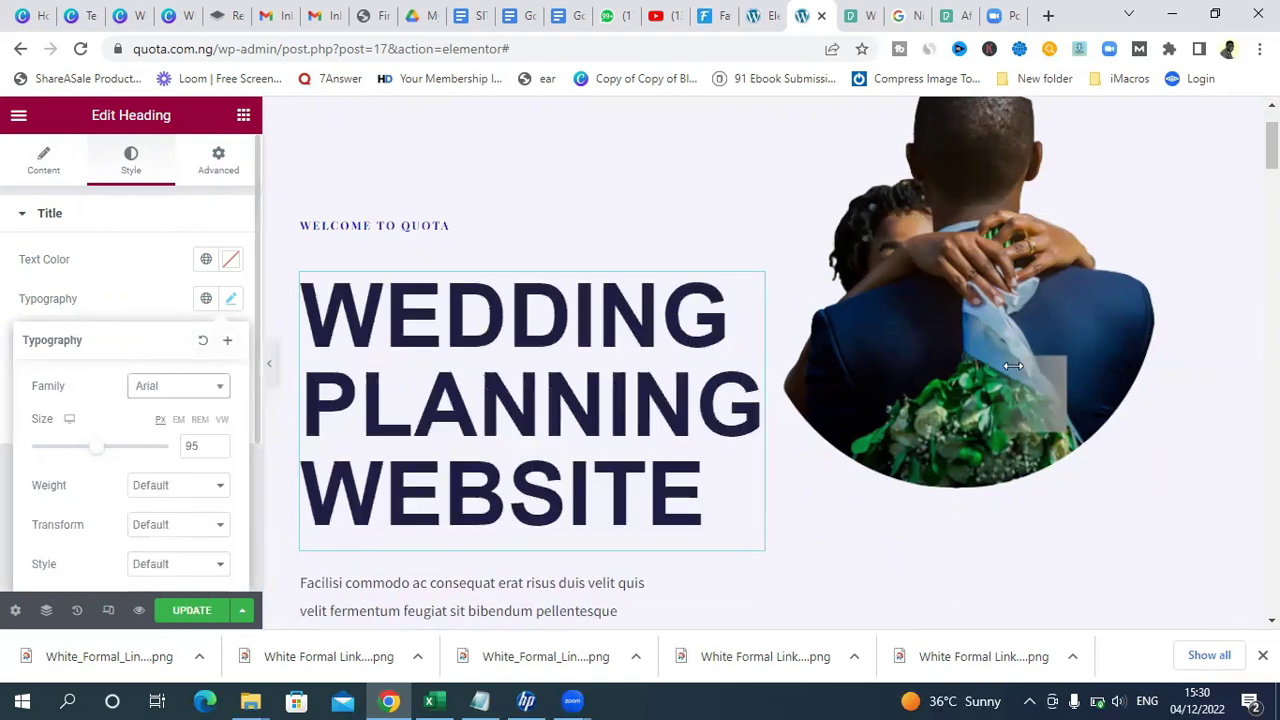
click(1243, 263)
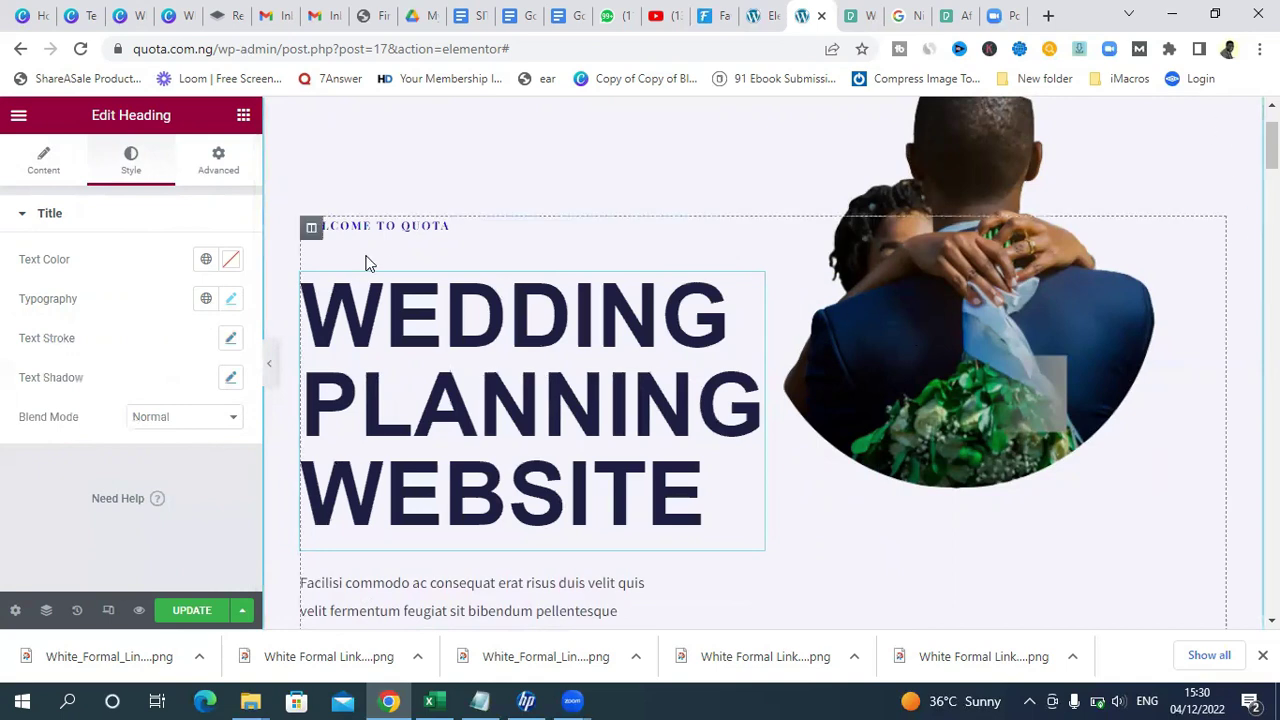
- Increase the WELCOME TO QUOTA heading's font size
click(444, 225)
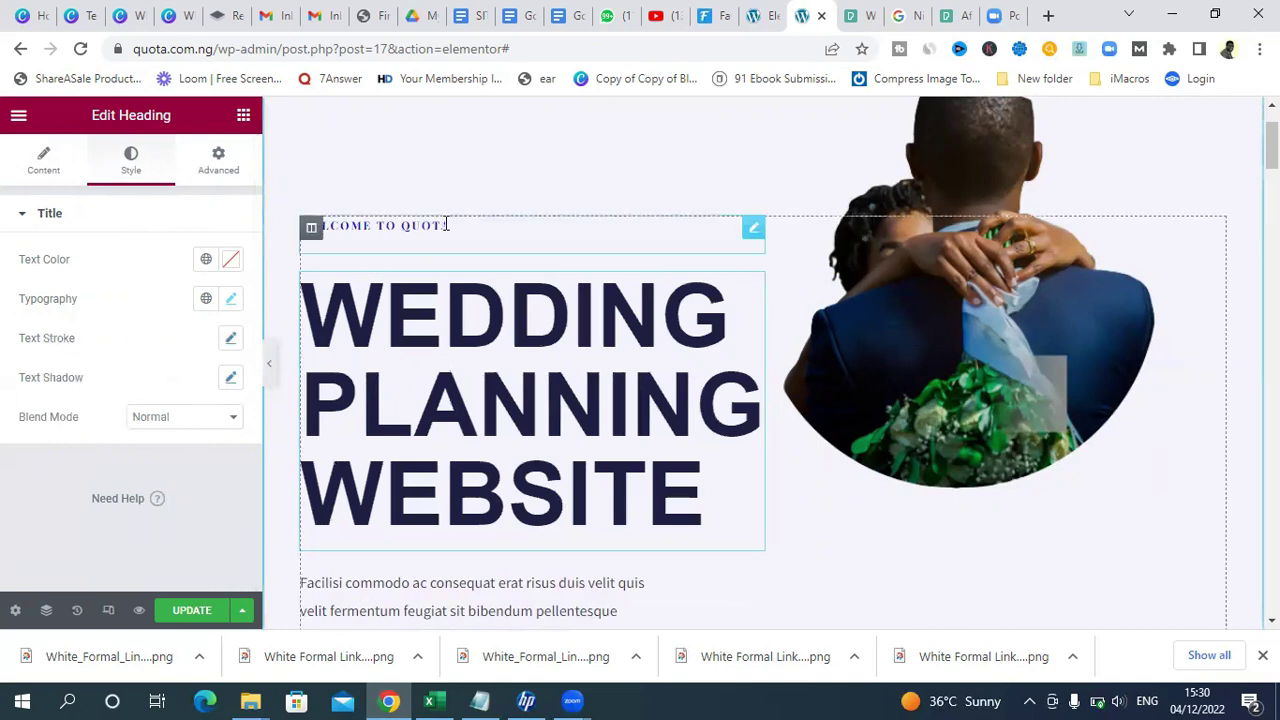
click(232, 300)
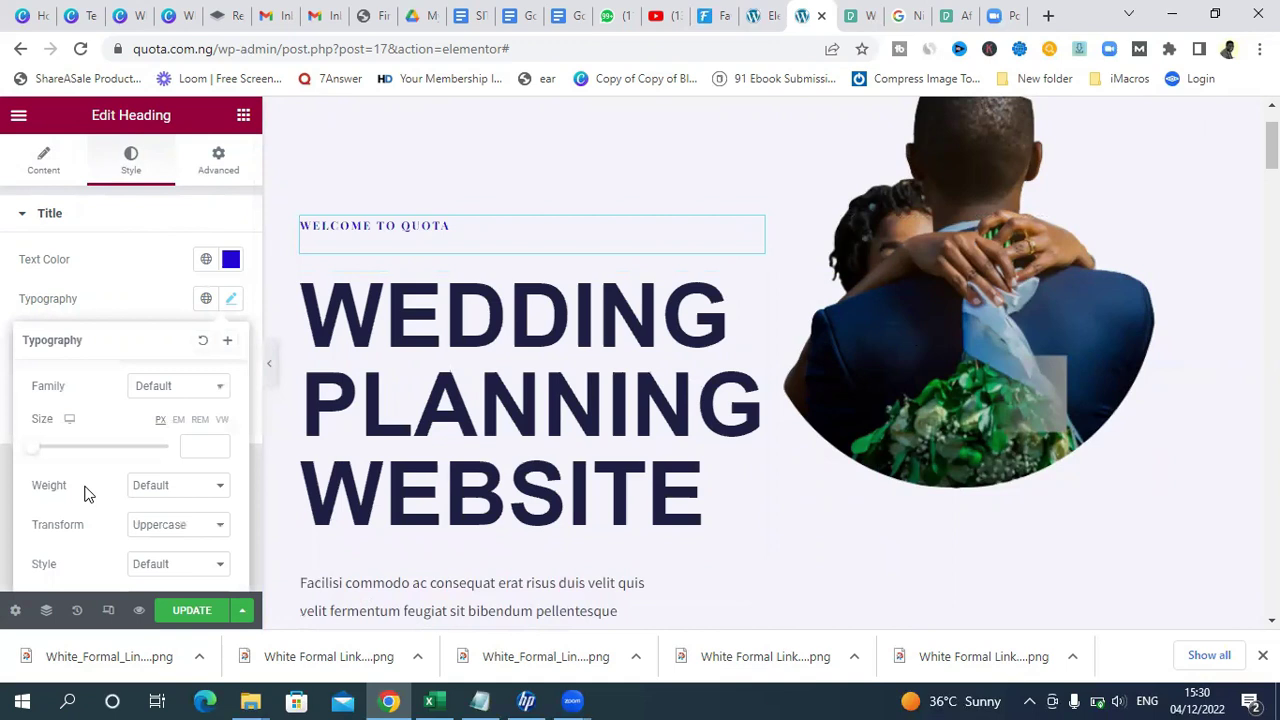
drag(35, 457, 42, 455)
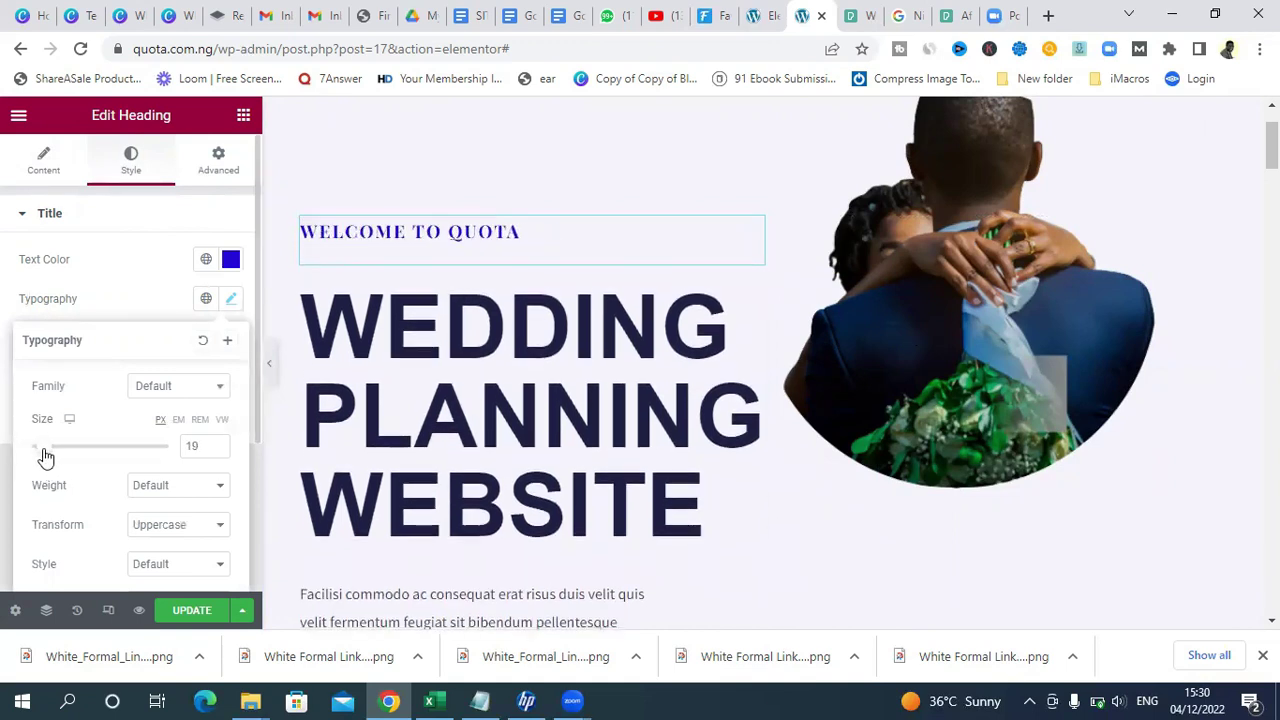
- Preview the hero in Mobile responsive mode, then return to Desktop
click(108, 611)
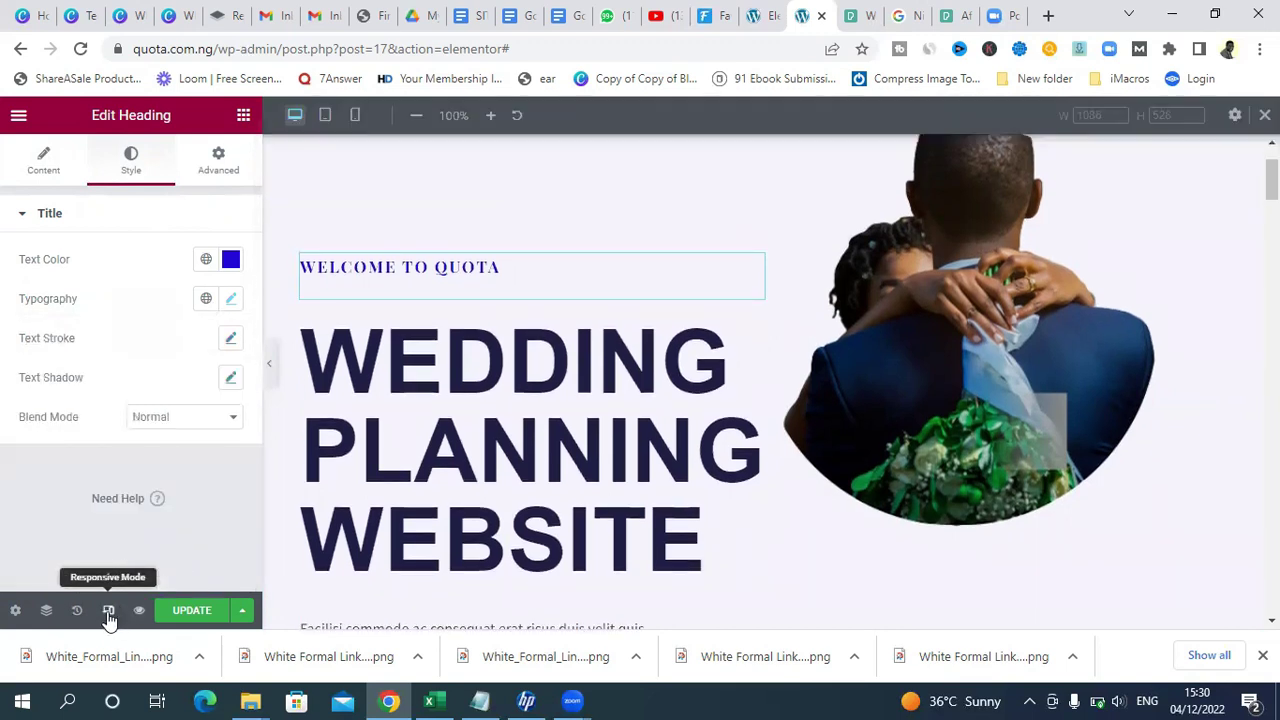
click(354, 118)
drag(933, 193, 933, 172)
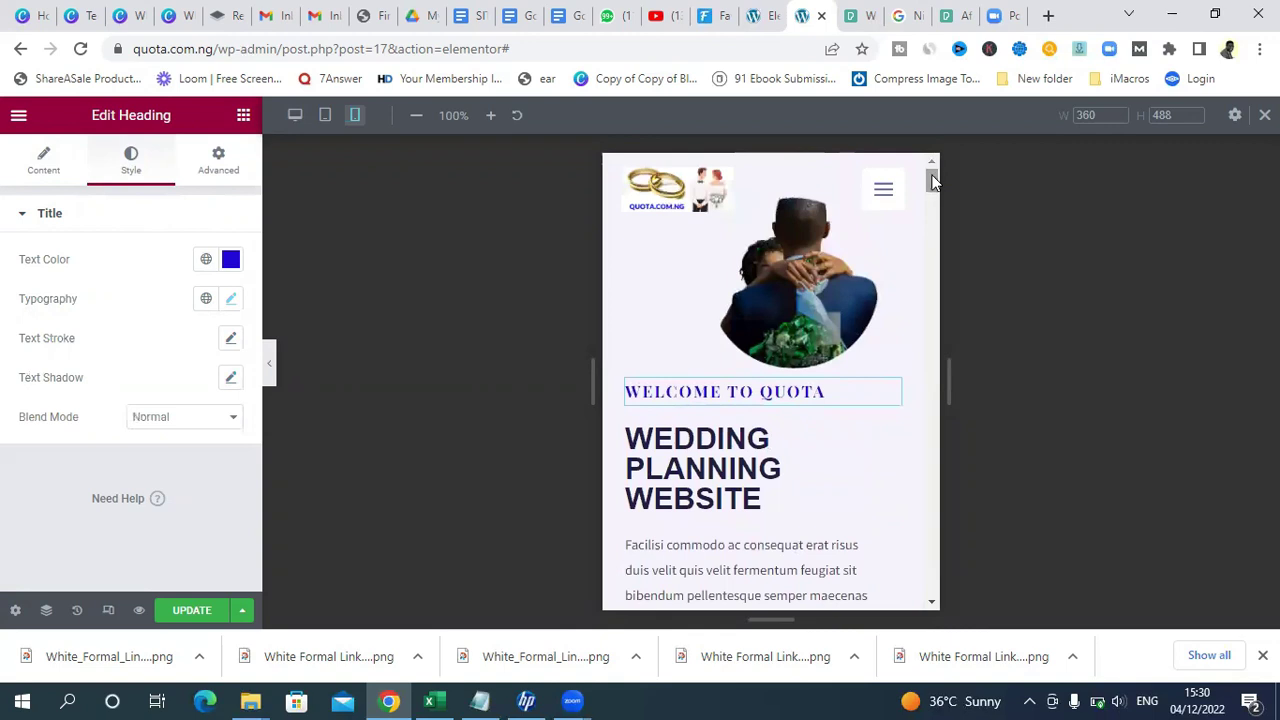
click(108, 611)
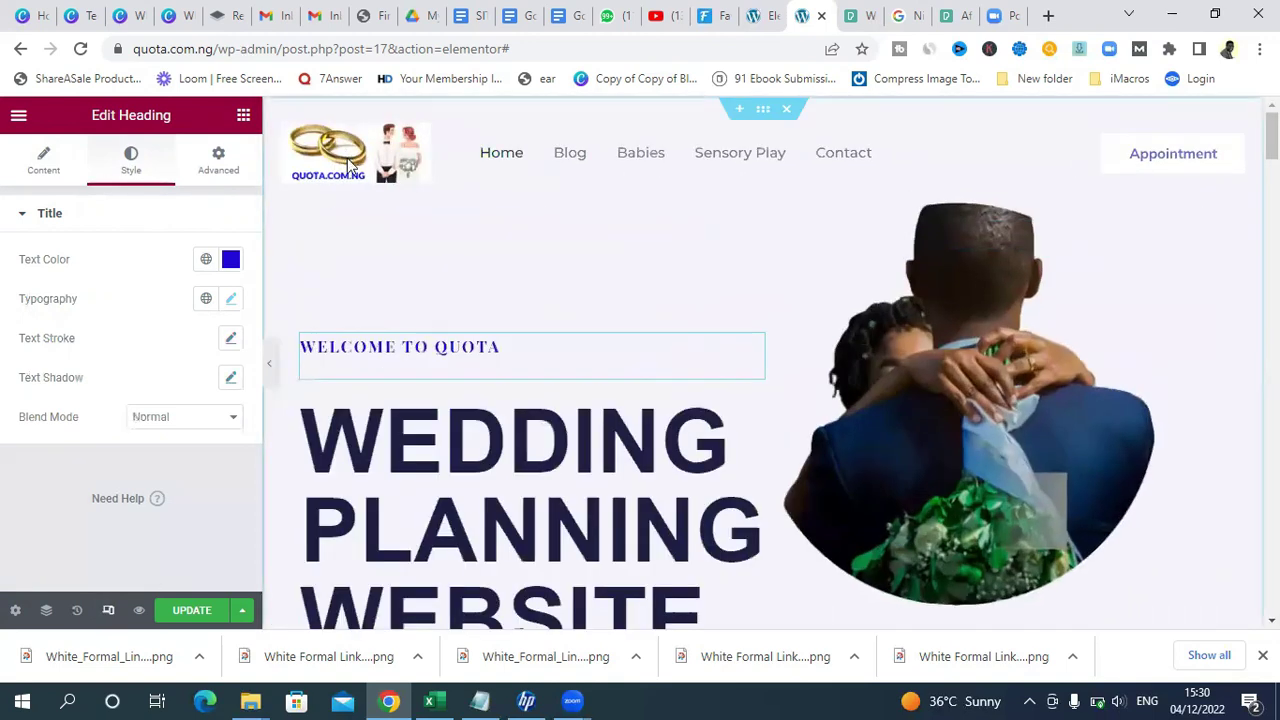
scroll(450, 432, down, 3)
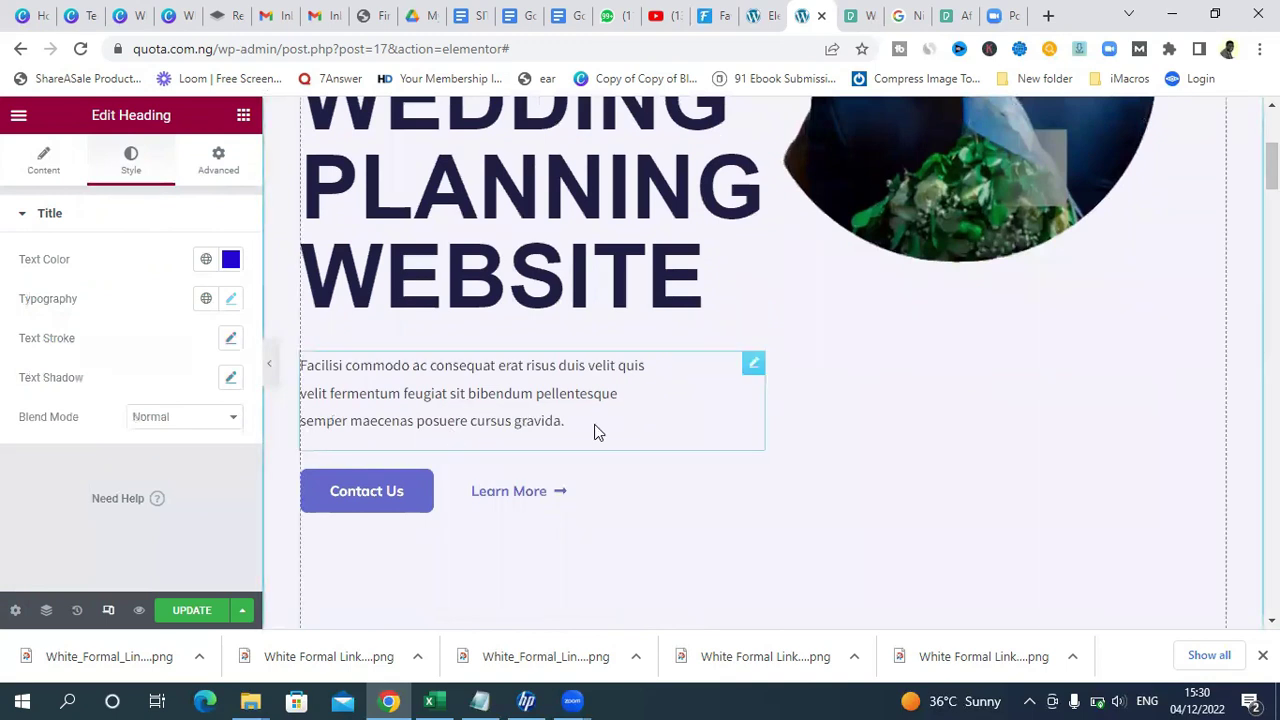
- Replace the placeholder paragraph with pasted bold text on wedding tips, vendors and expenses
click(566, 423)
drag(571, 423, 300, 366)
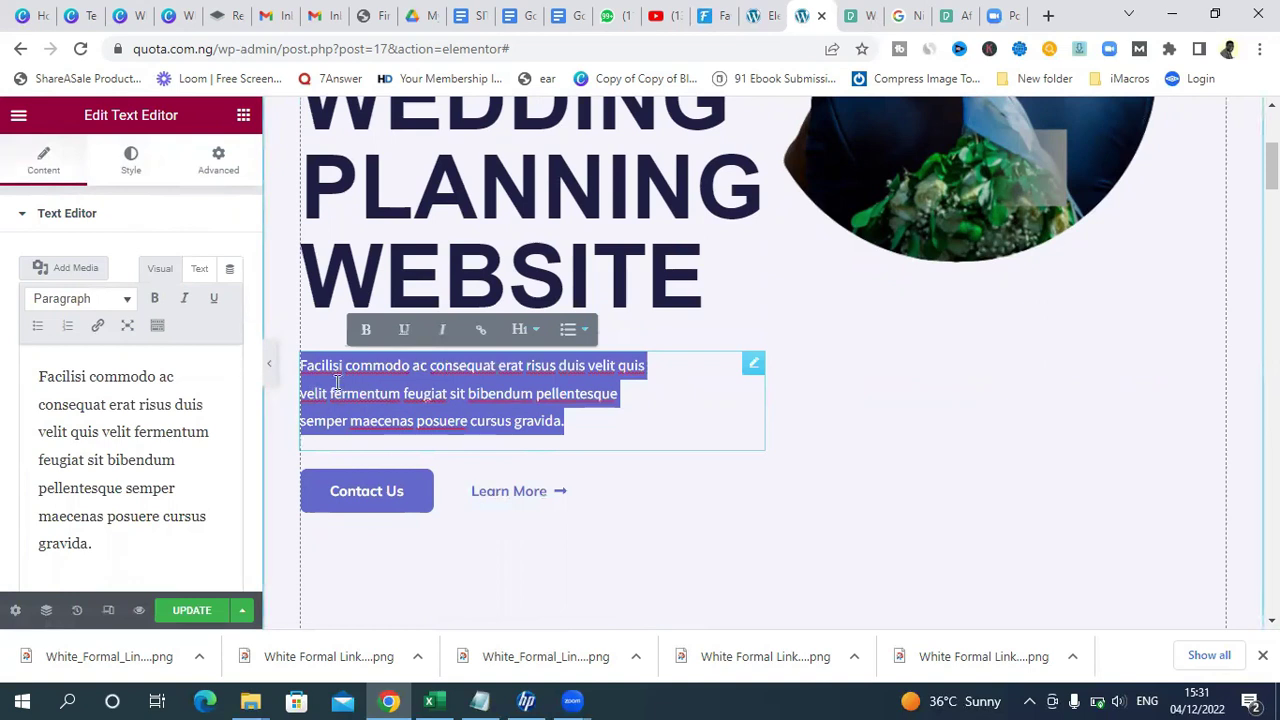
click(563, 424)
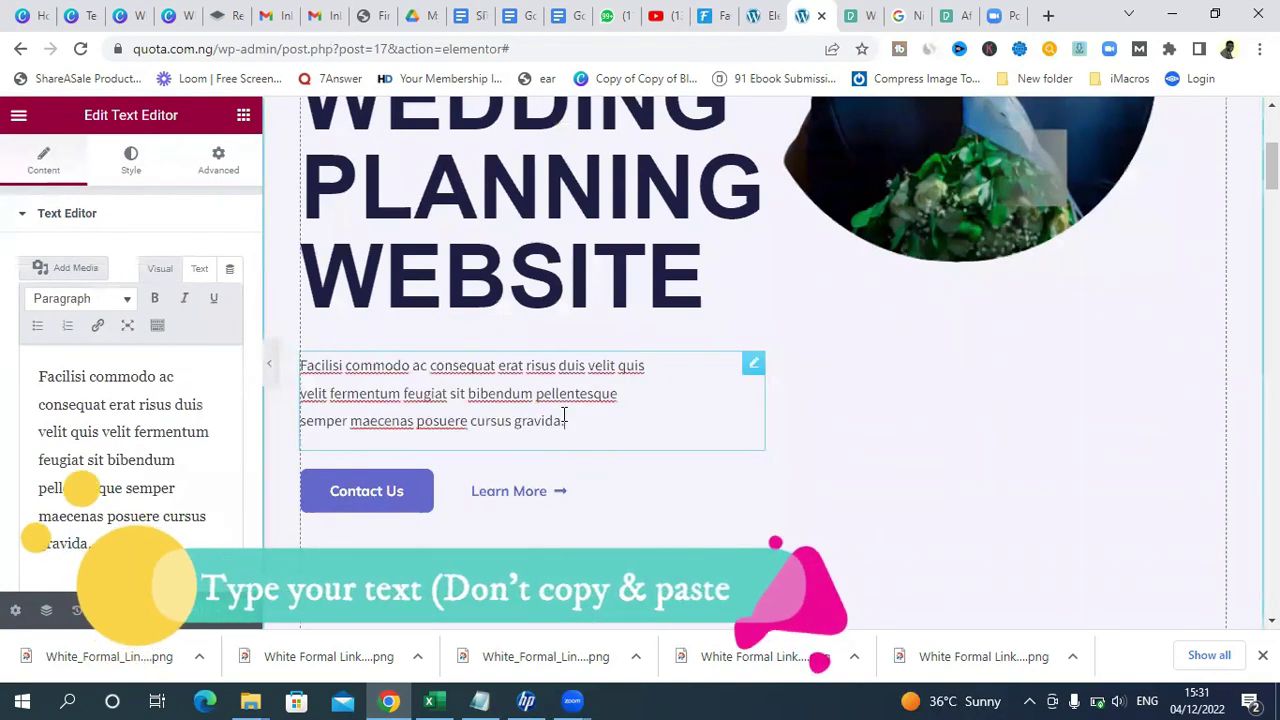
key(ctrl+a)
text(Here we provide tips on how to plan your wedding or other events, find the right suppliers/vendors and avoid unnecessary expenses.)
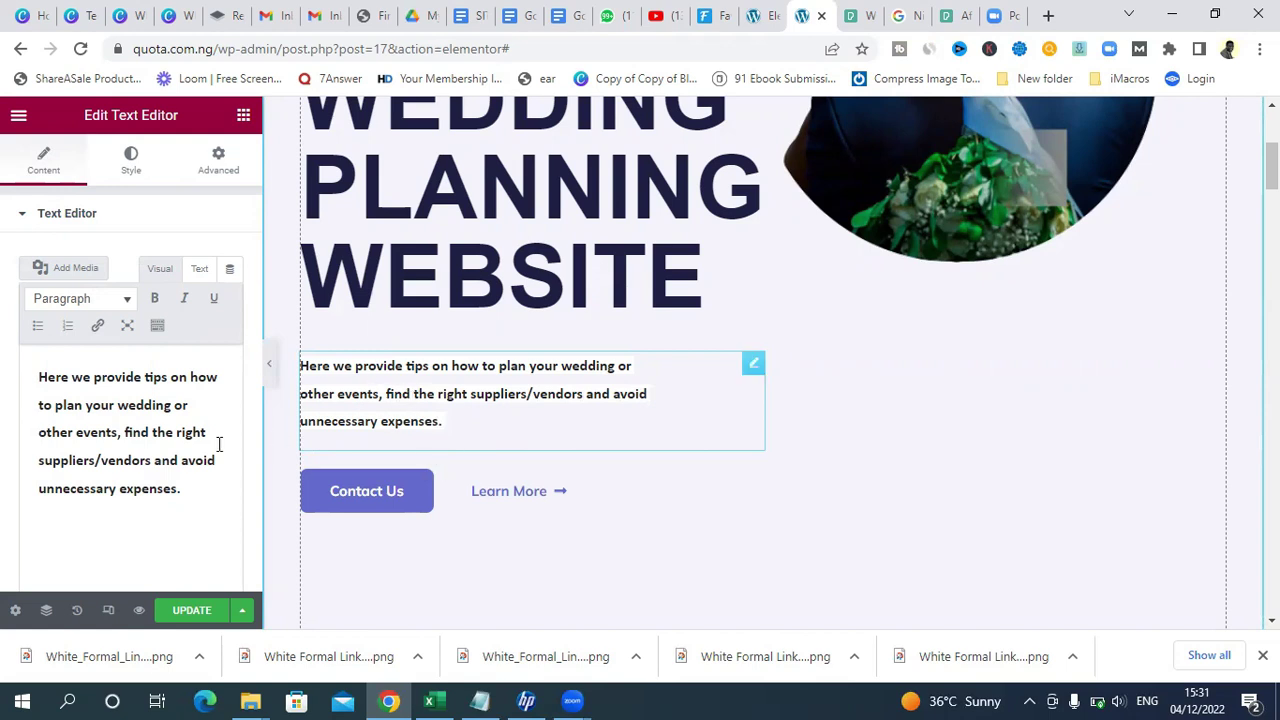
click(206, 486)
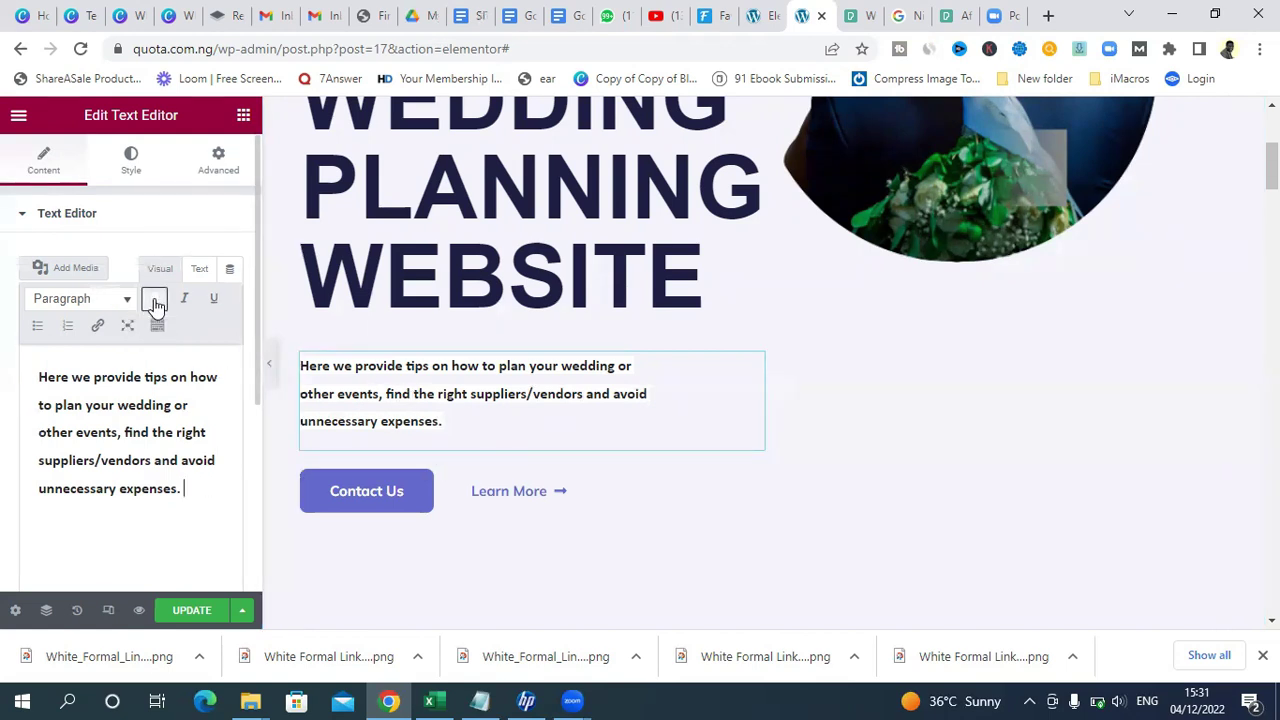
click(443, 414)
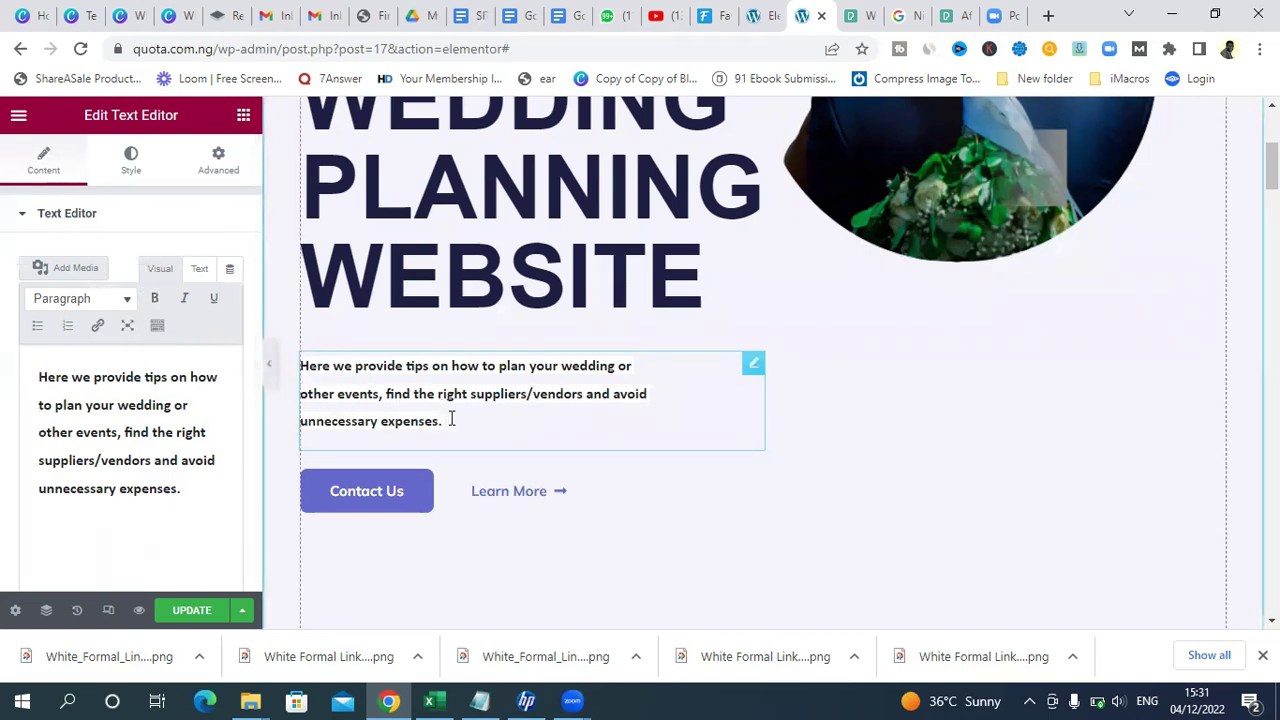
click(140, 170)
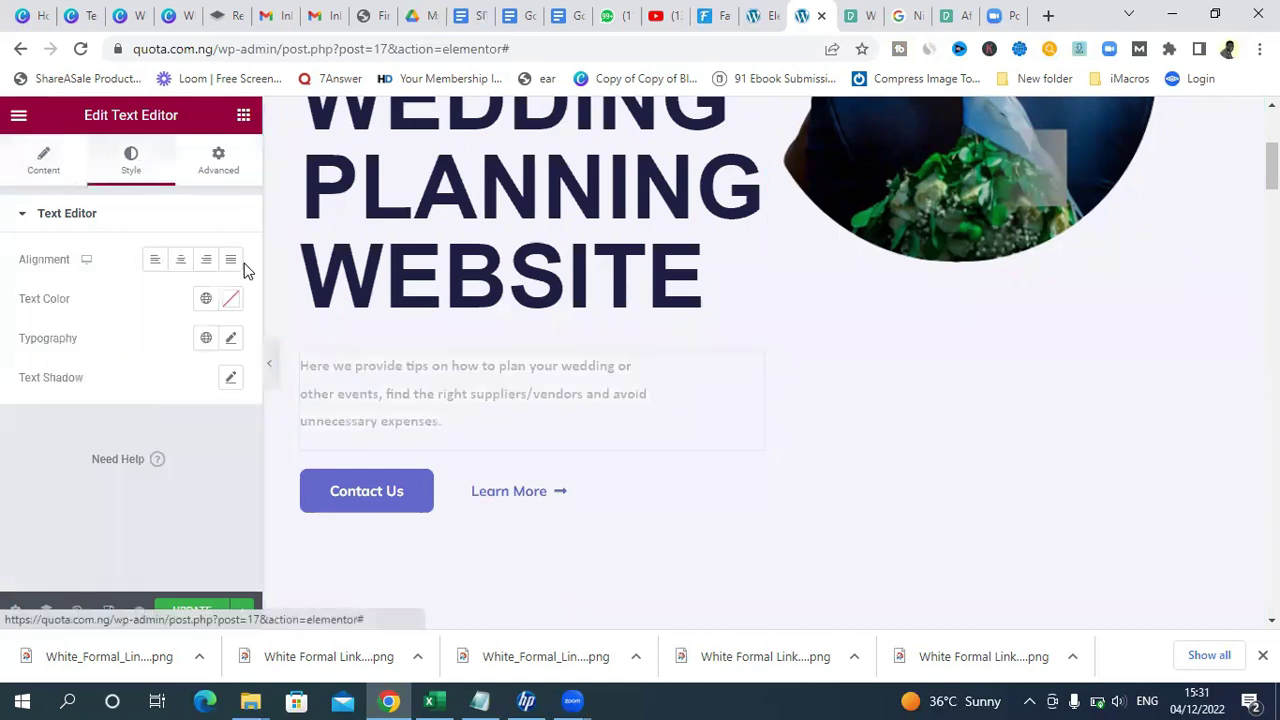
- Set the hero paragraph's typography family to Arial
click(228, 340)
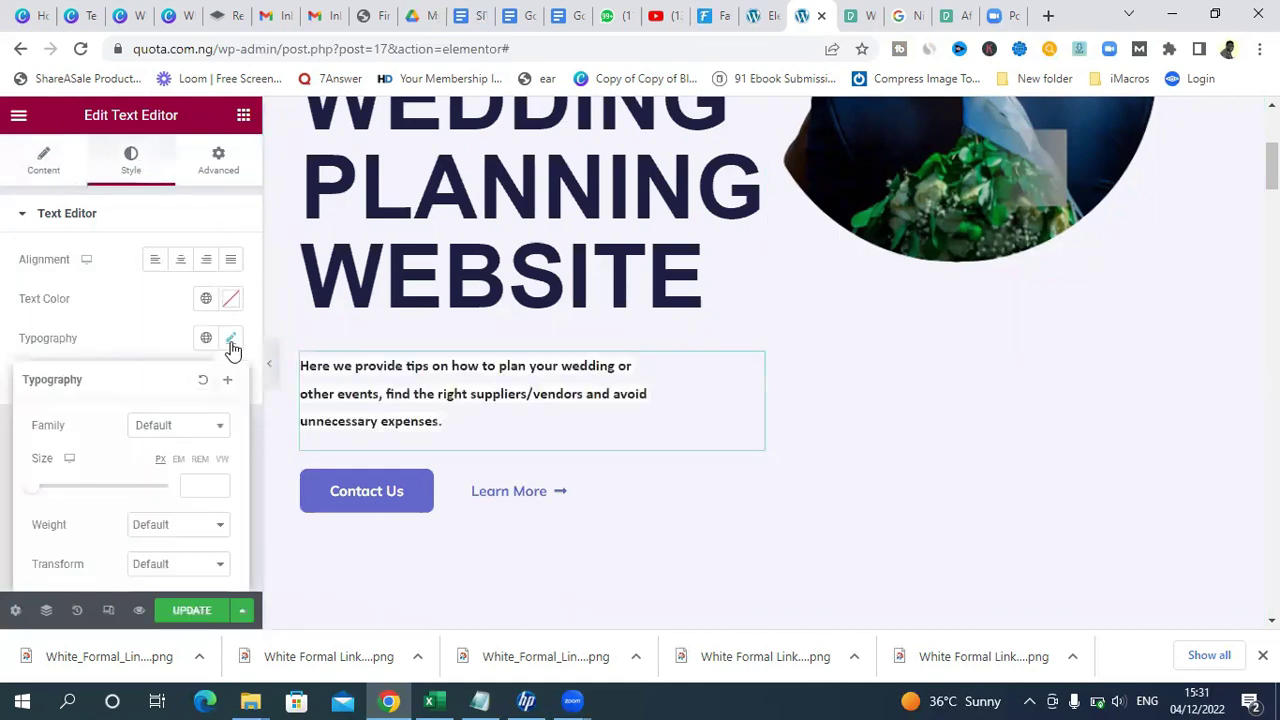
mouse_move(32, 492)
mouse_down()
mouse_move(46, 494)
mouse_move(32, 491)
mouse_up()
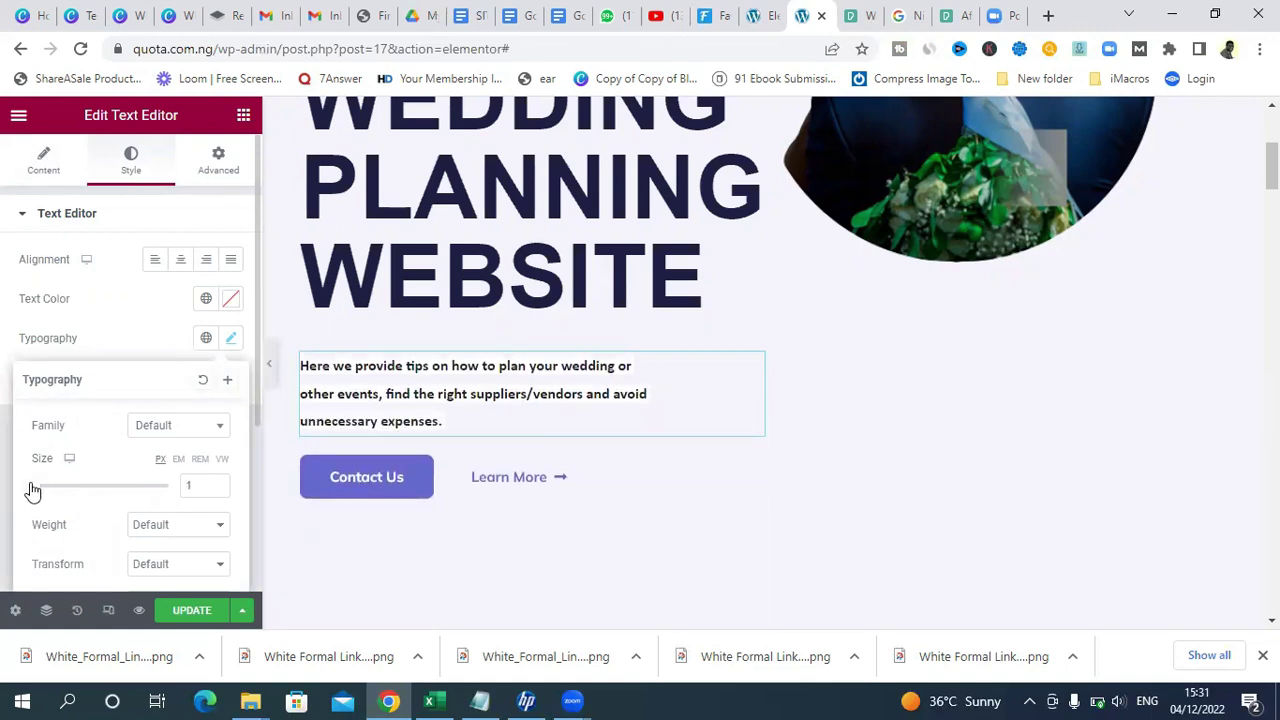
click(211, 428)
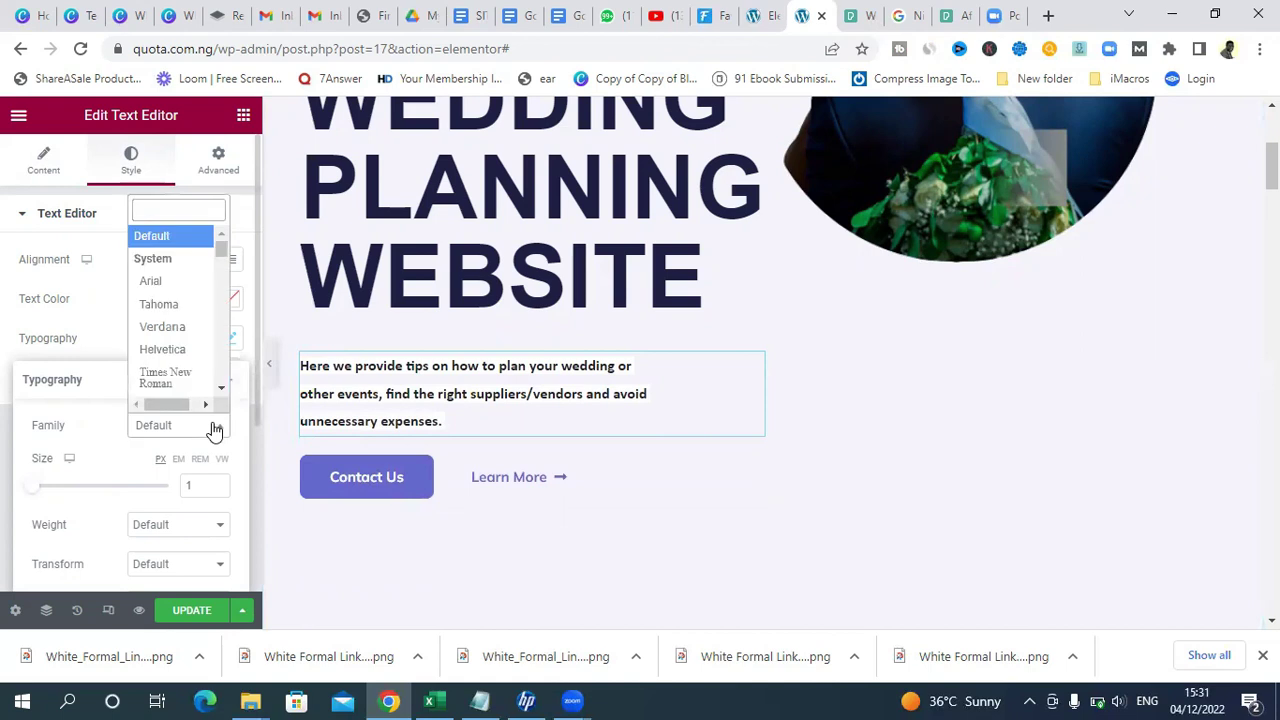
click(168, 283)
click(509, 425)
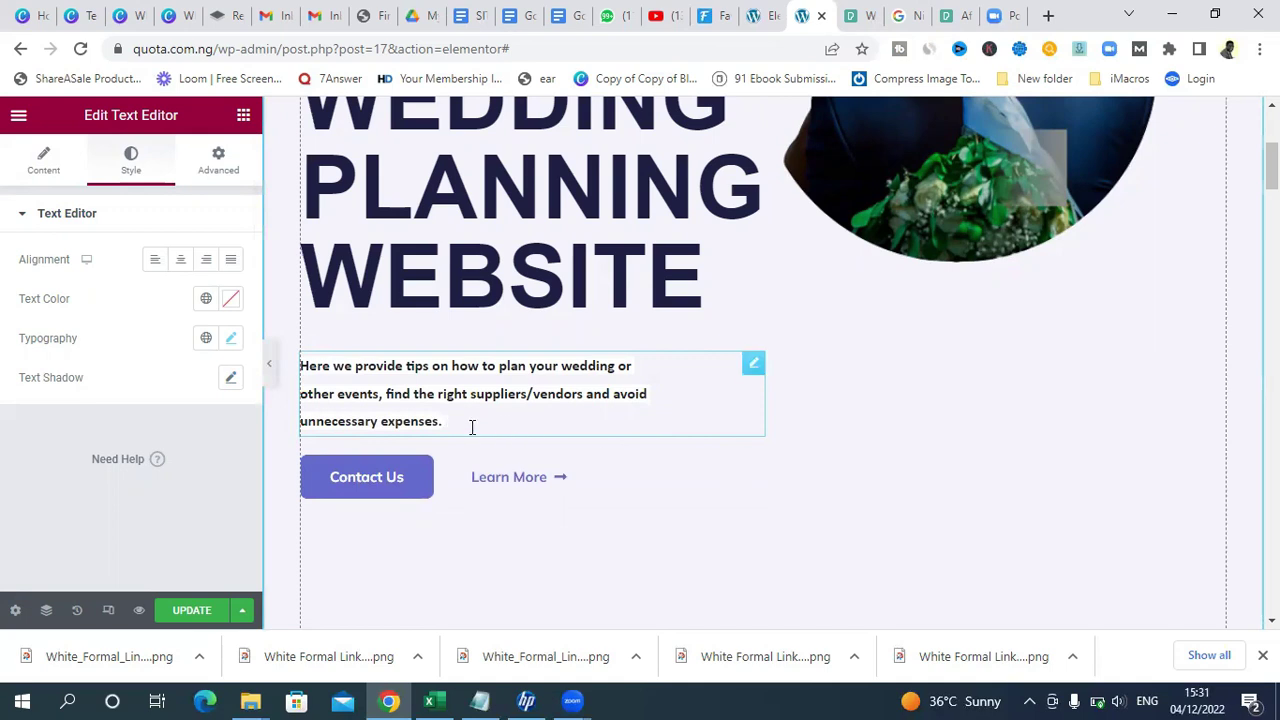
click(1026, 386)
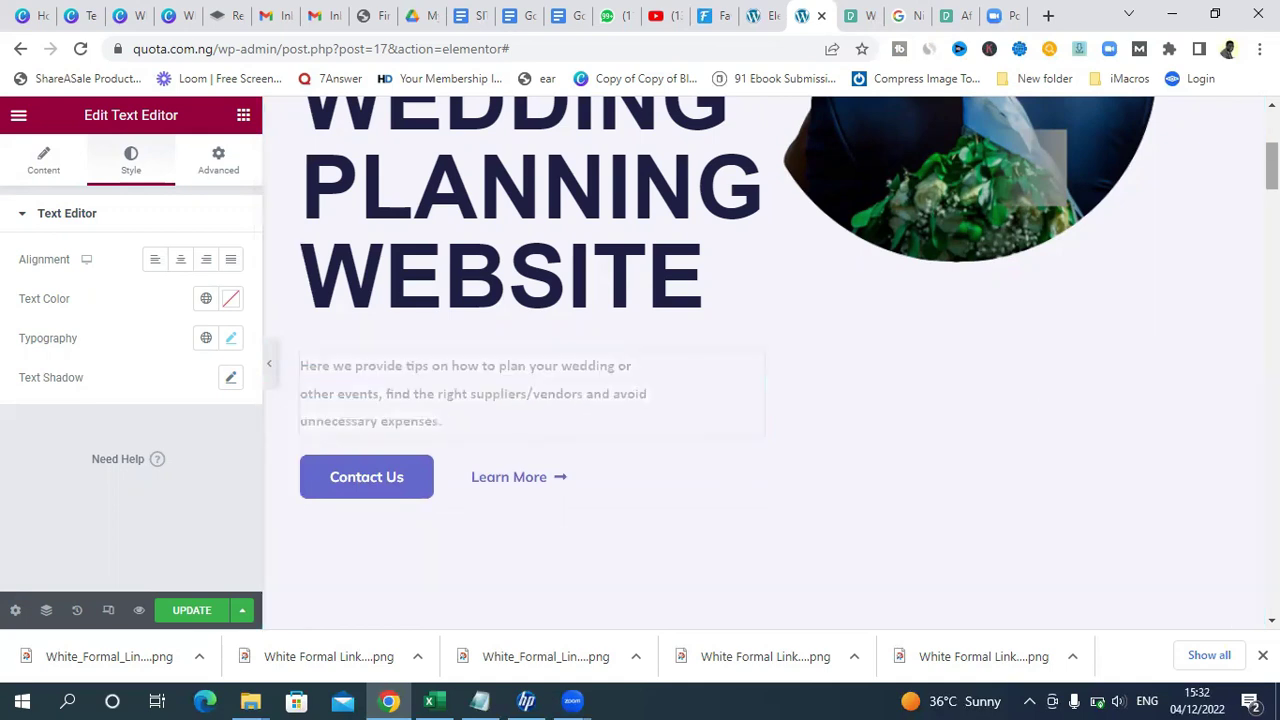
- Scroll down to the AS FEATURED IN heading and bring up its context menu
scroll(1026, 386, down, 1)
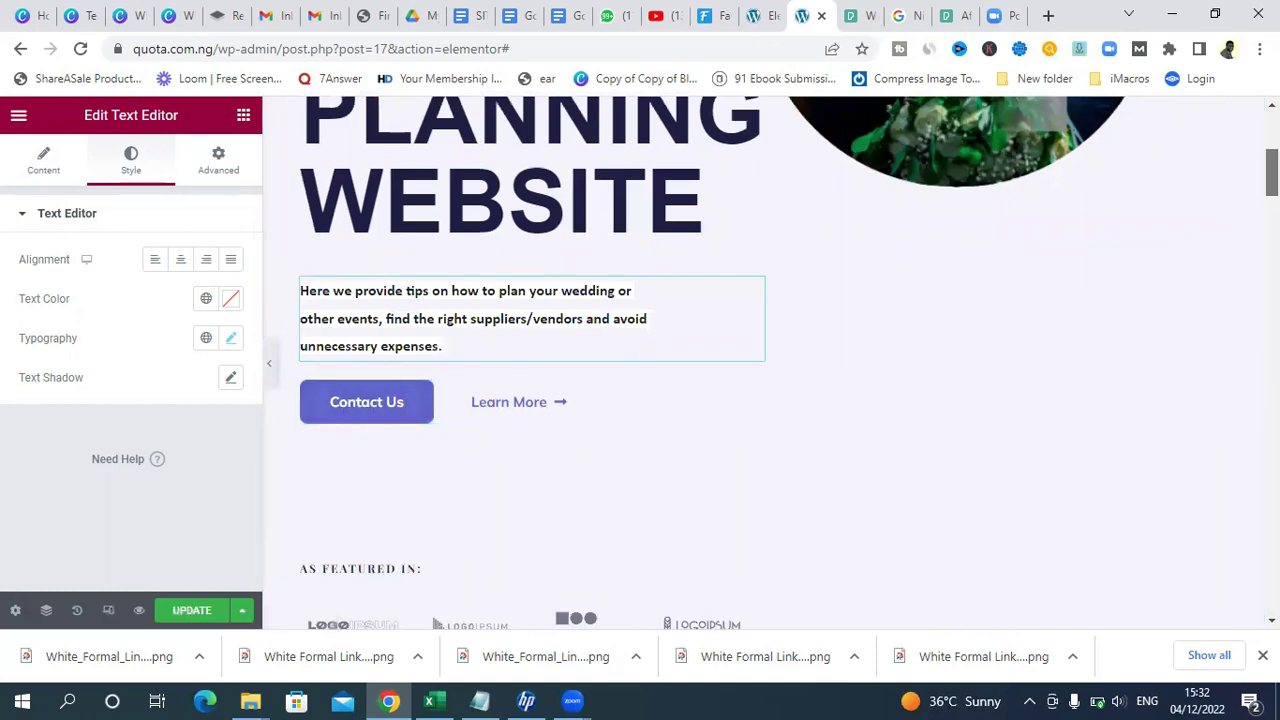
drag(1271, 172, 1271, 130)
scroll(405, 303, down, 6)
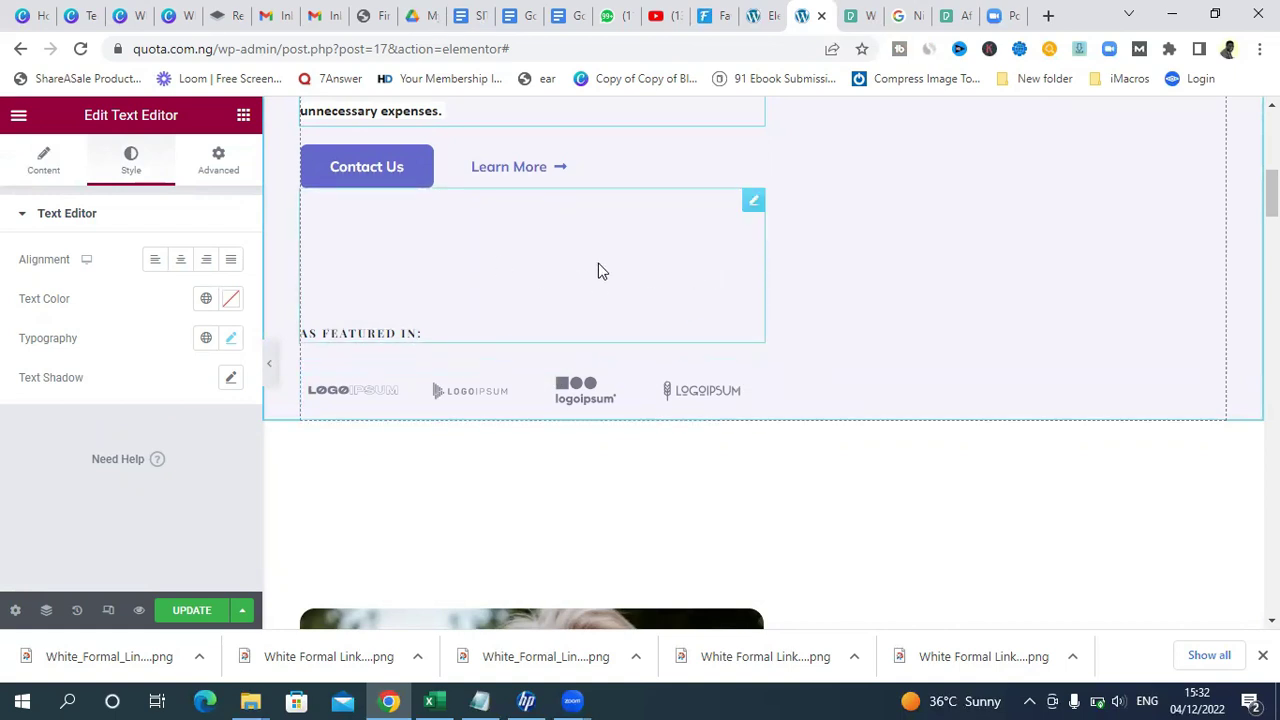
right_click(755, 203)
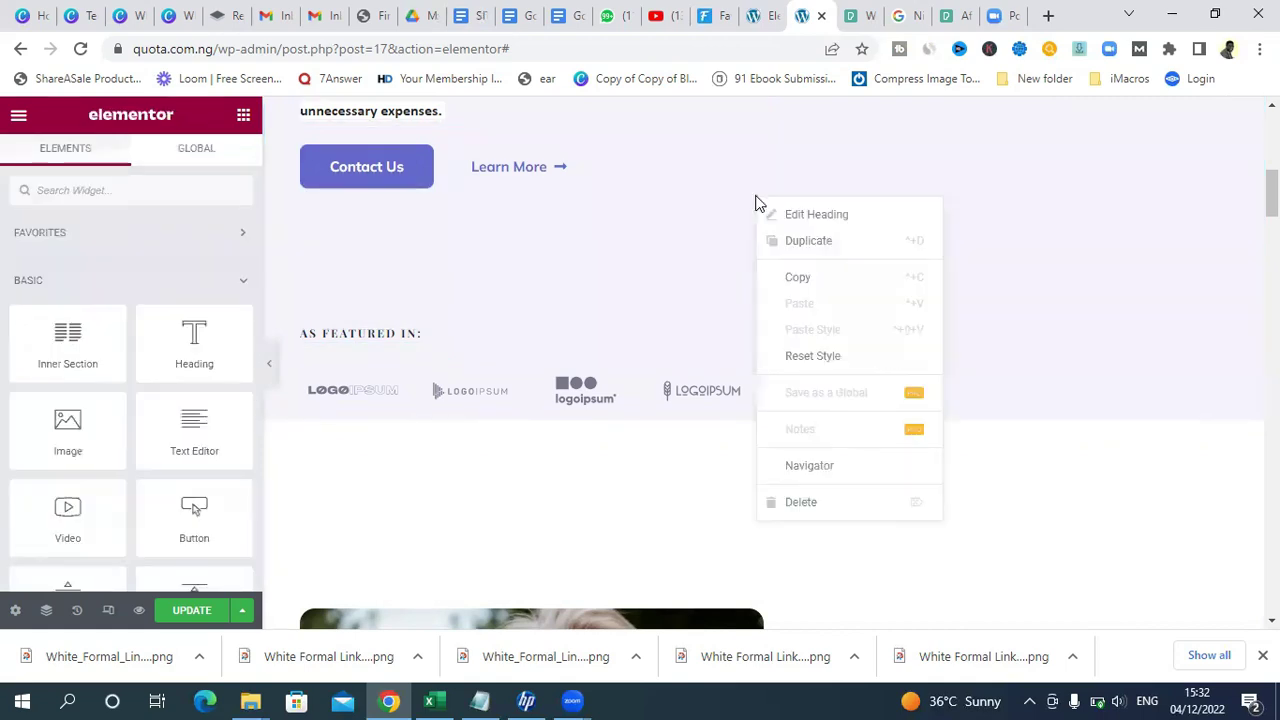
- Delete the AS FEATURED IN heading and the logo strip below it
click(821, 504)
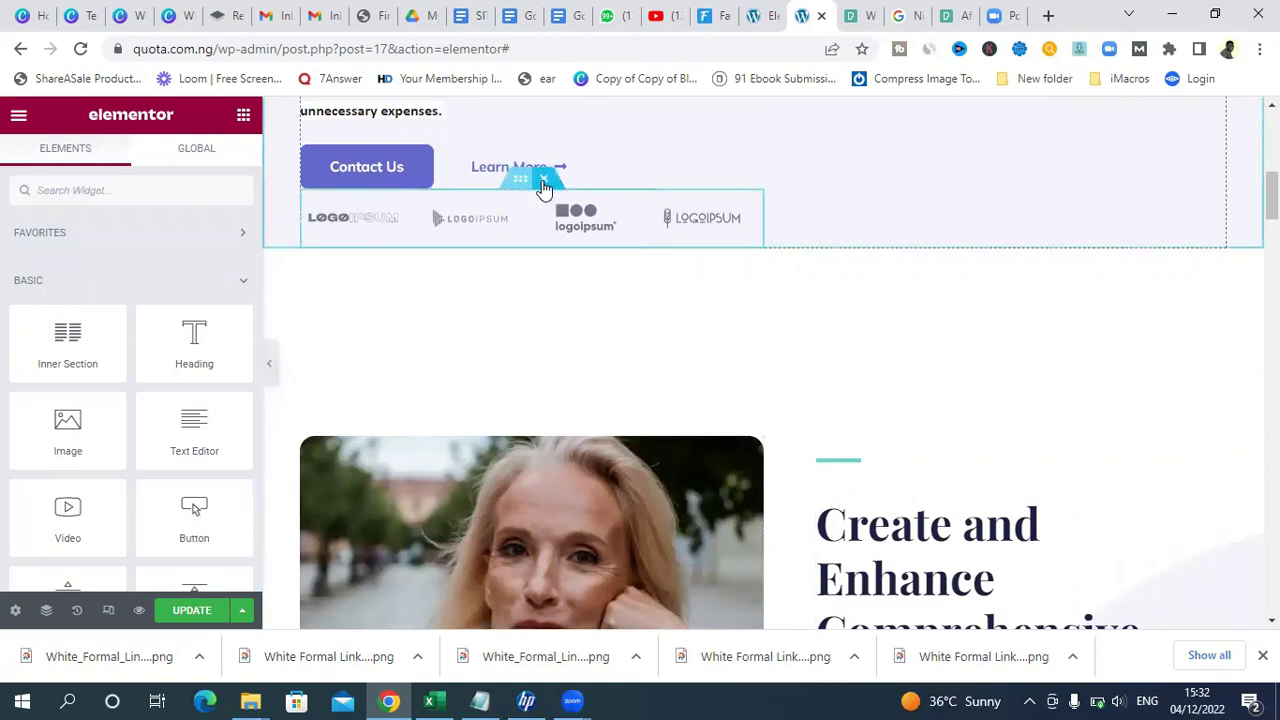
click(544, 180)
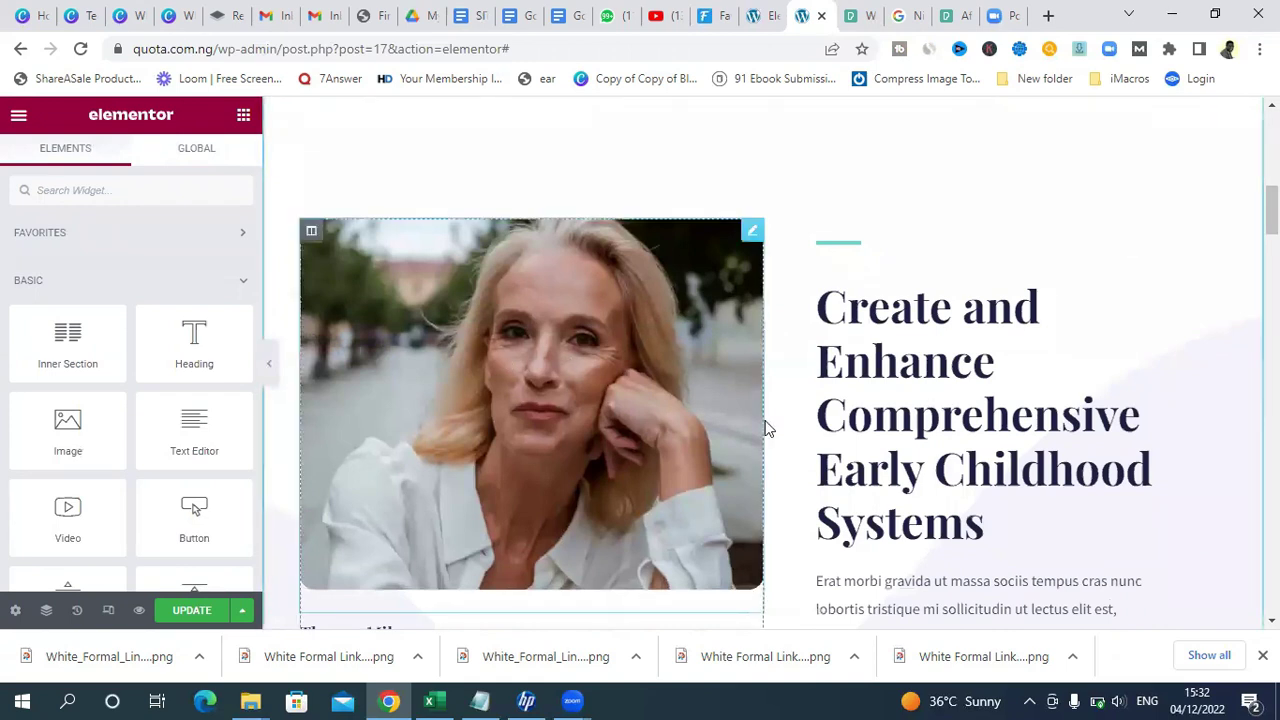
- Open the about-section portrait's media library on the Upload files tab
click(984, 530)
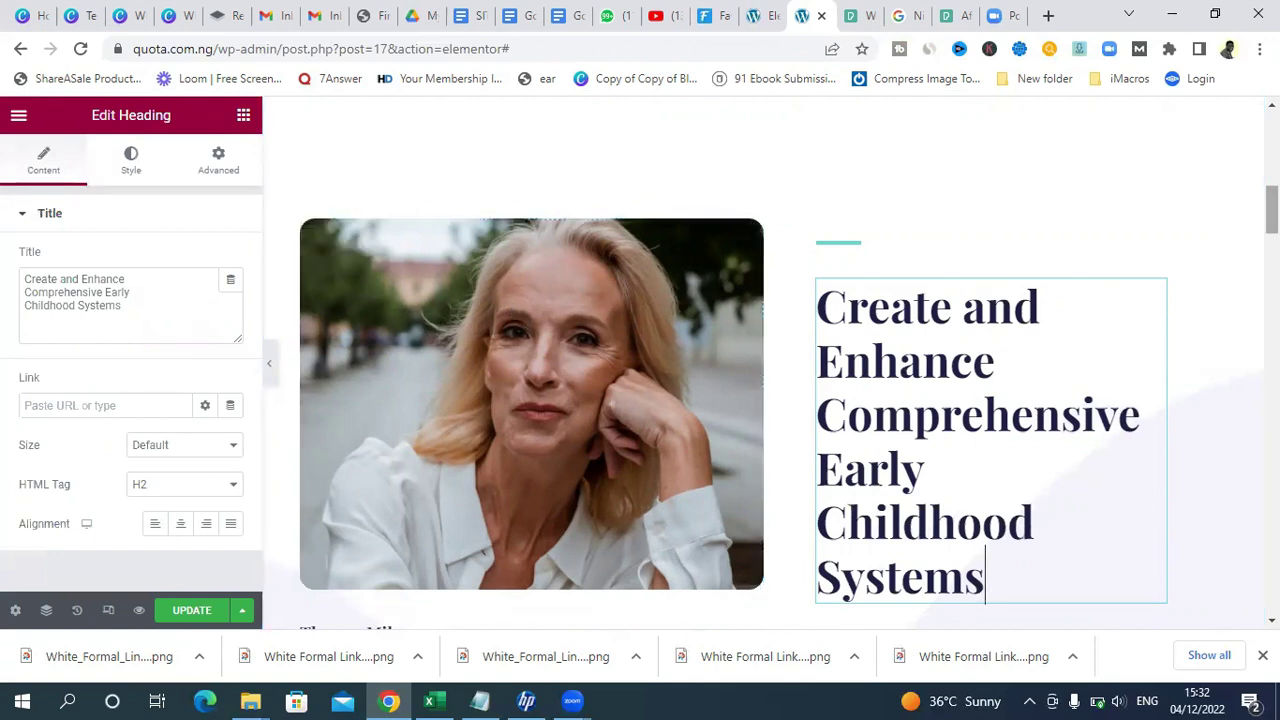
scroll(1270, 210, down, 1)
scroll(1123, 214, up, 1)
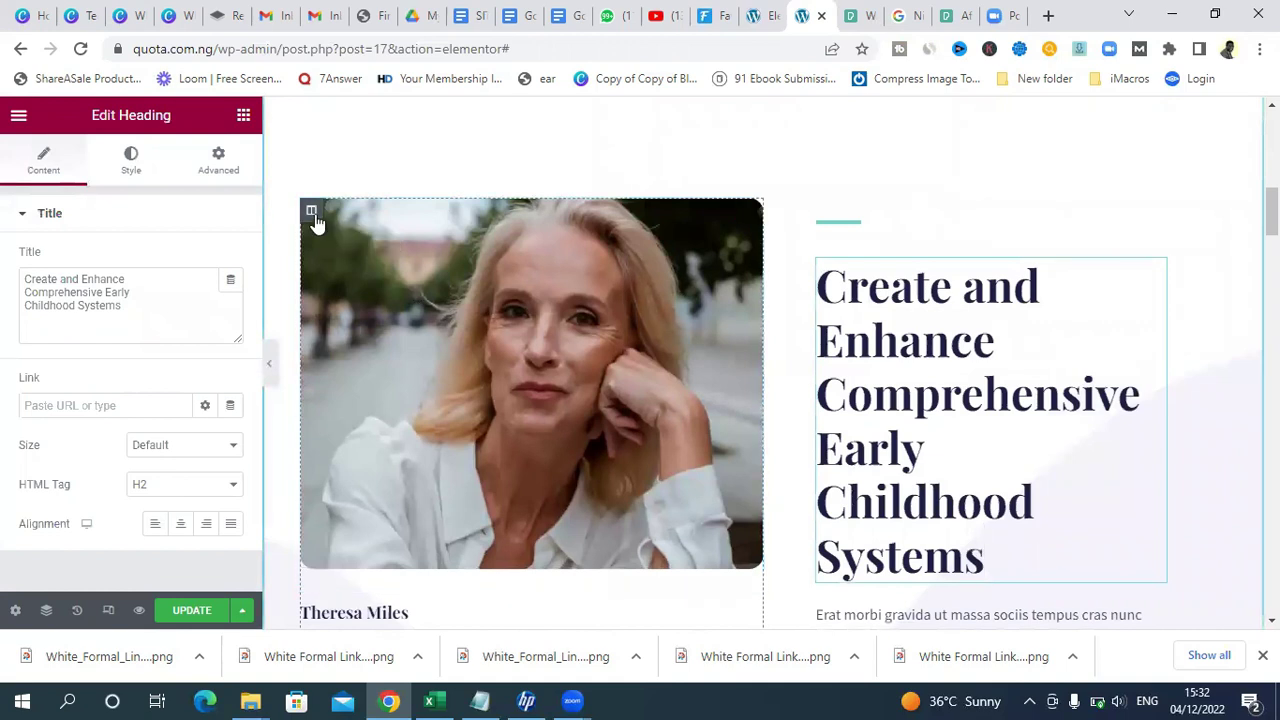
click(312, 214)
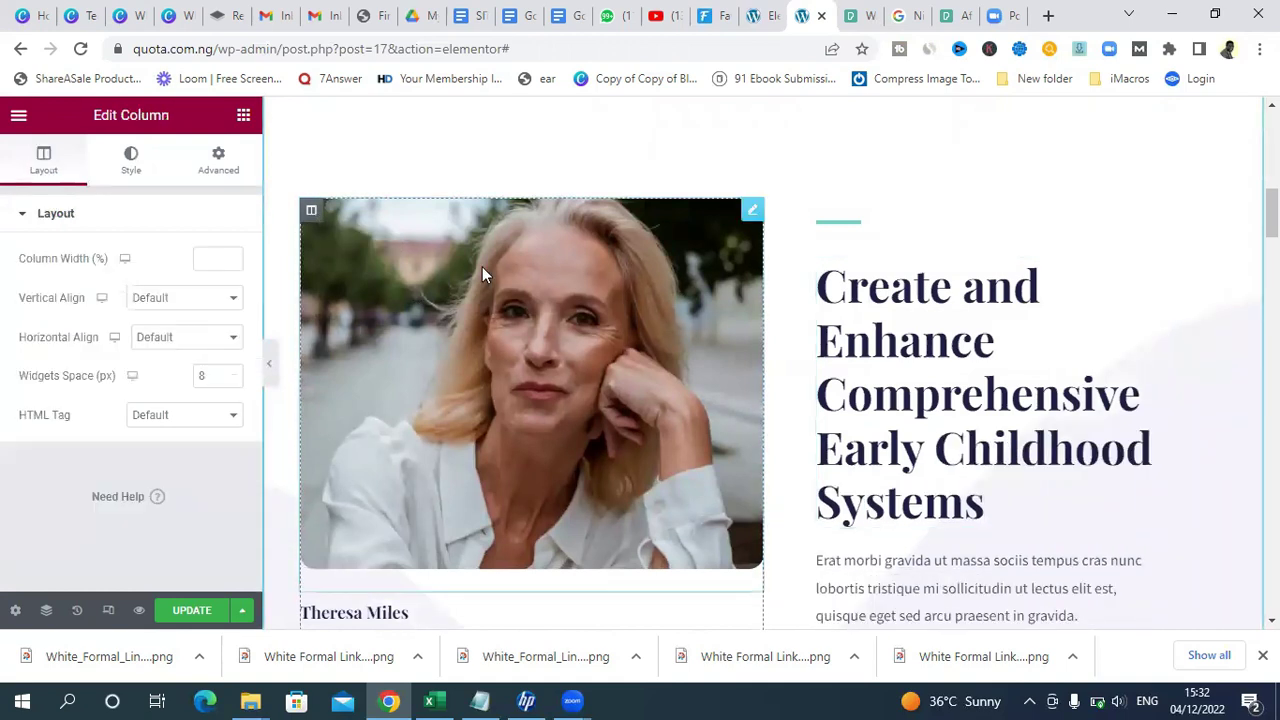
click(750, 212)
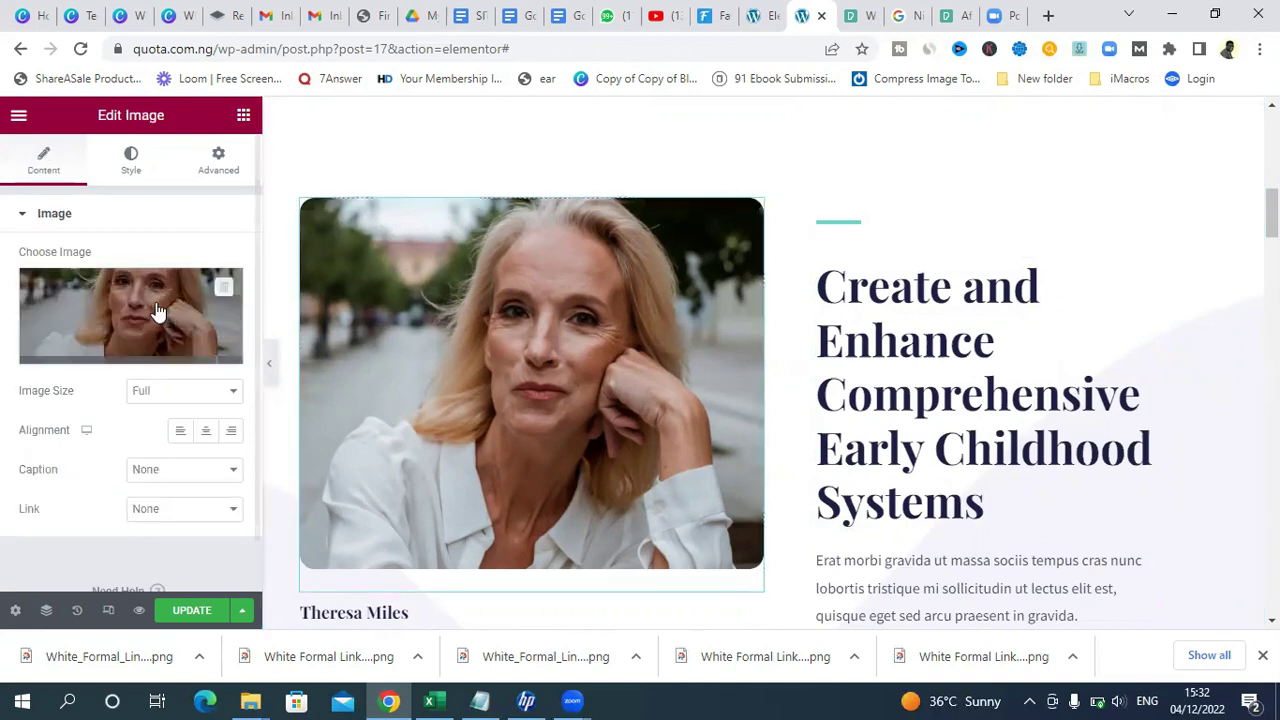
click(100, 357)
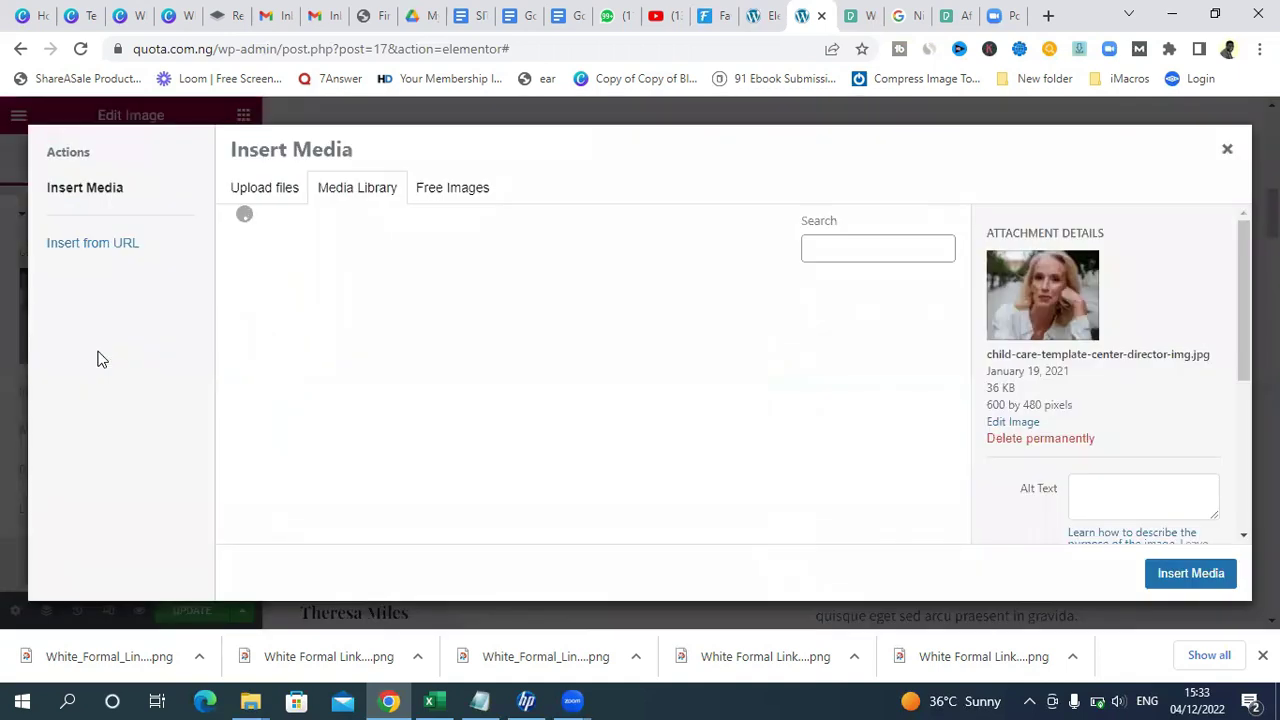
click(264, 190)
- Replace the about-section portrait with the WhatsApp couple photo uploaded from Downloads
click(721, 405)
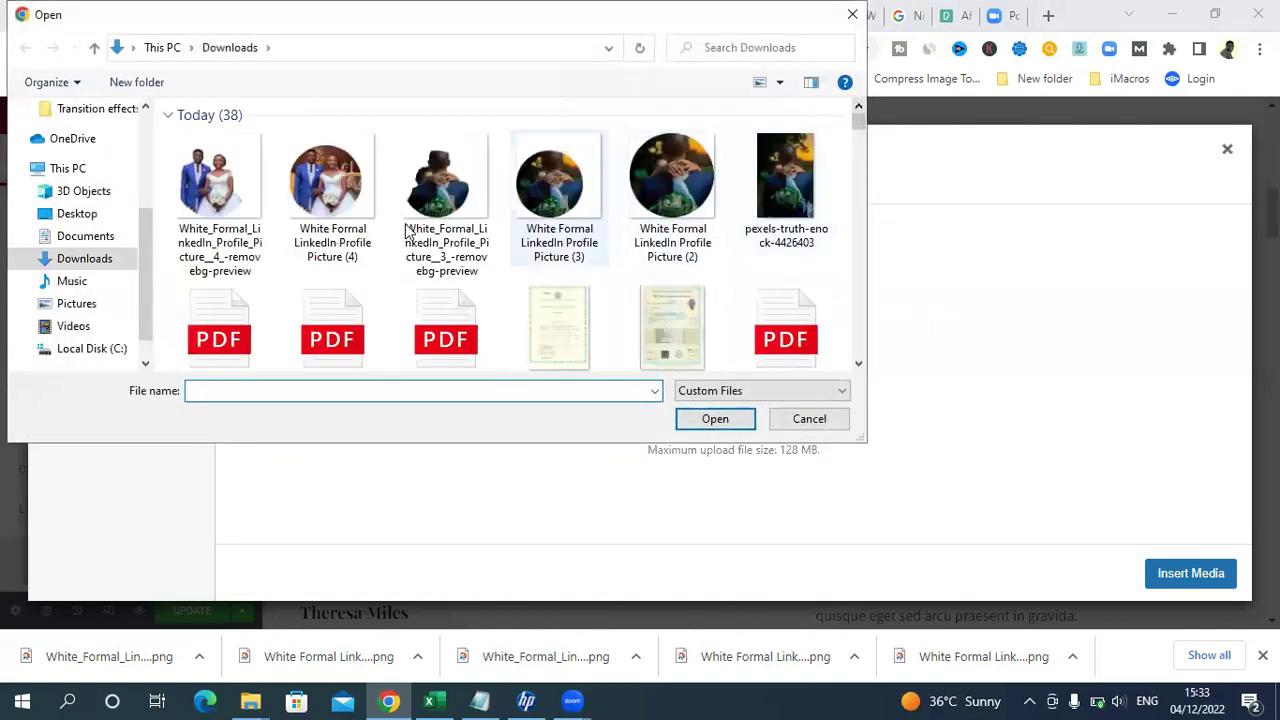
key(Escape)
click(726, 412)
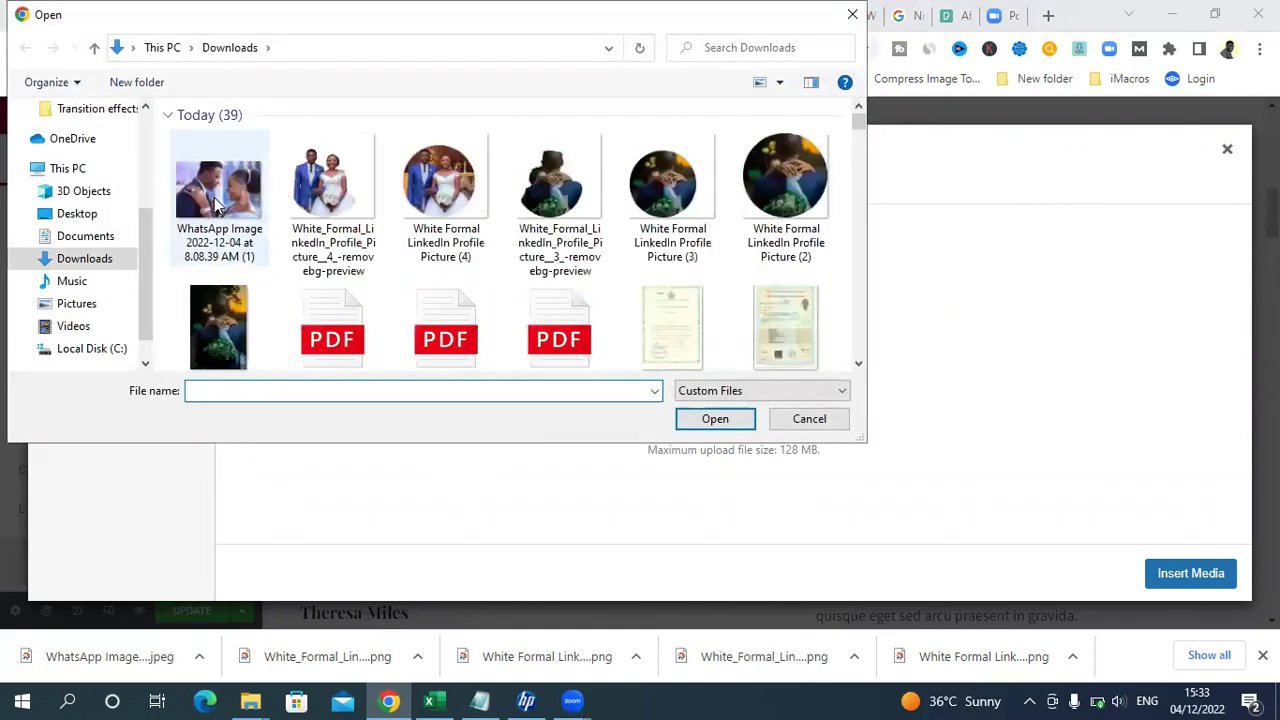
click(214, 197)
click(703, 423)
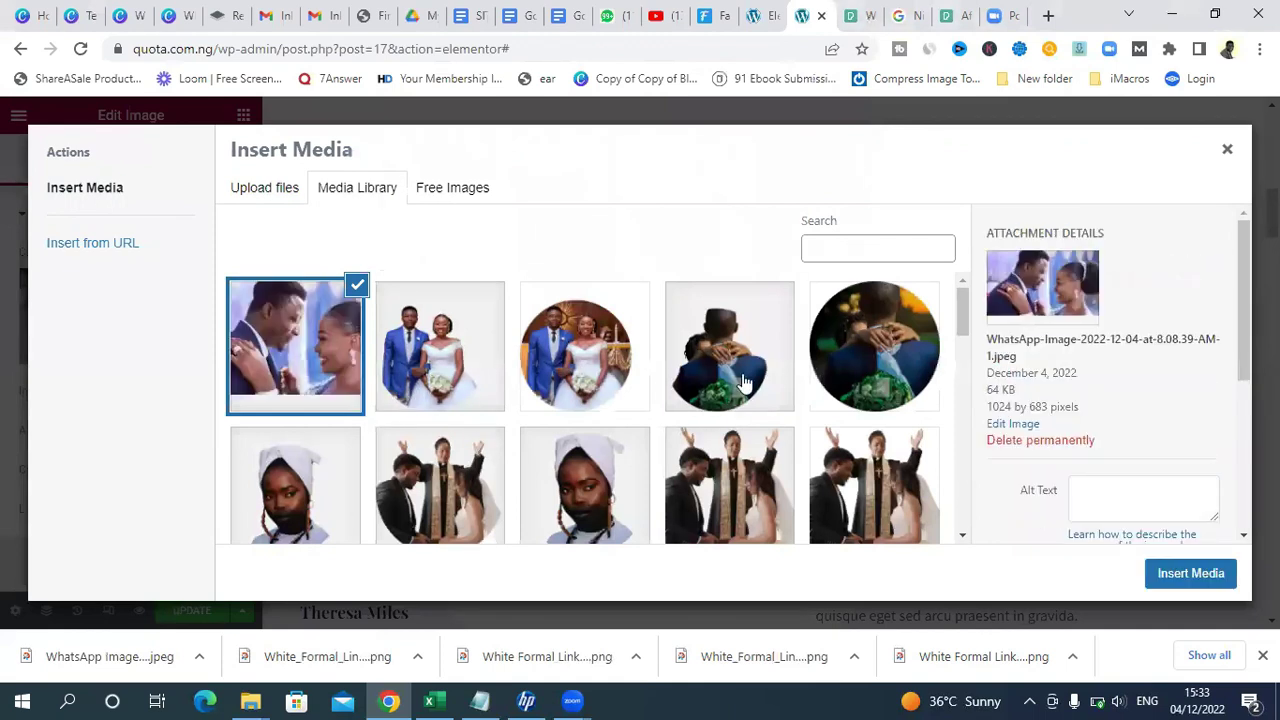
click(1174, 585)
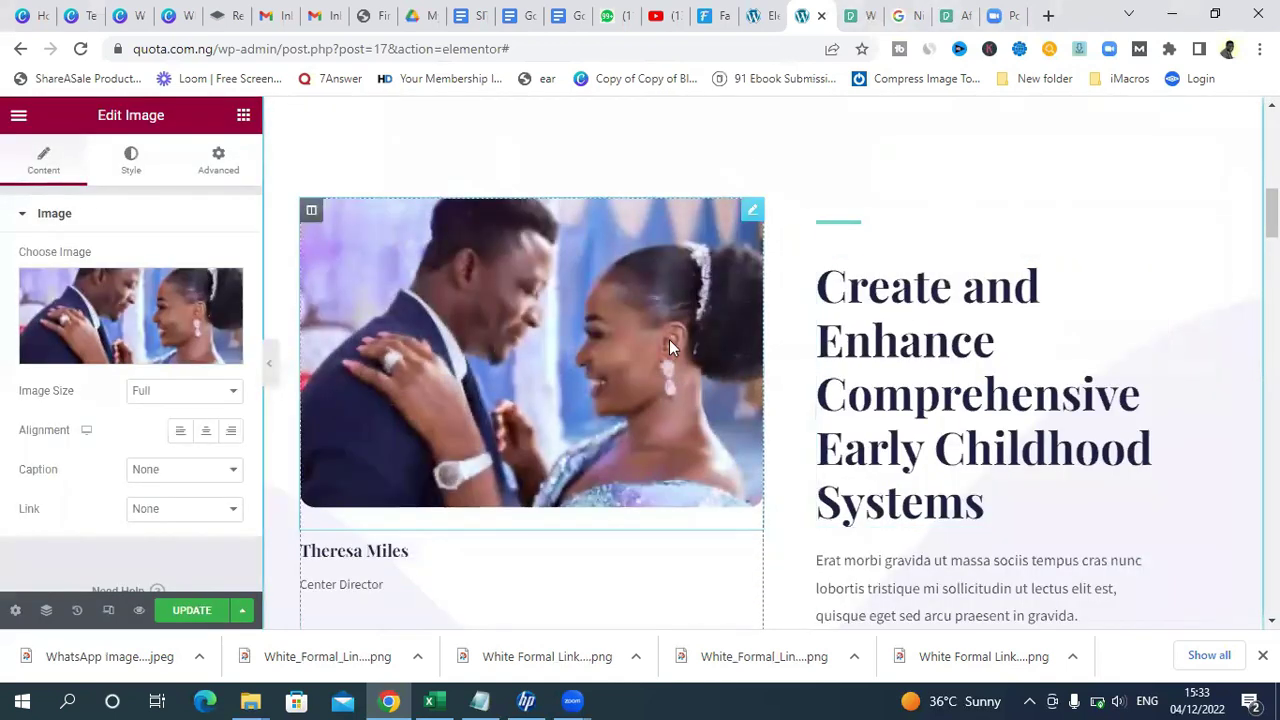
scroll(770, 363, up, 1)
scroll(770, 363, down, 2)
scroll(903, 418, up, 1)
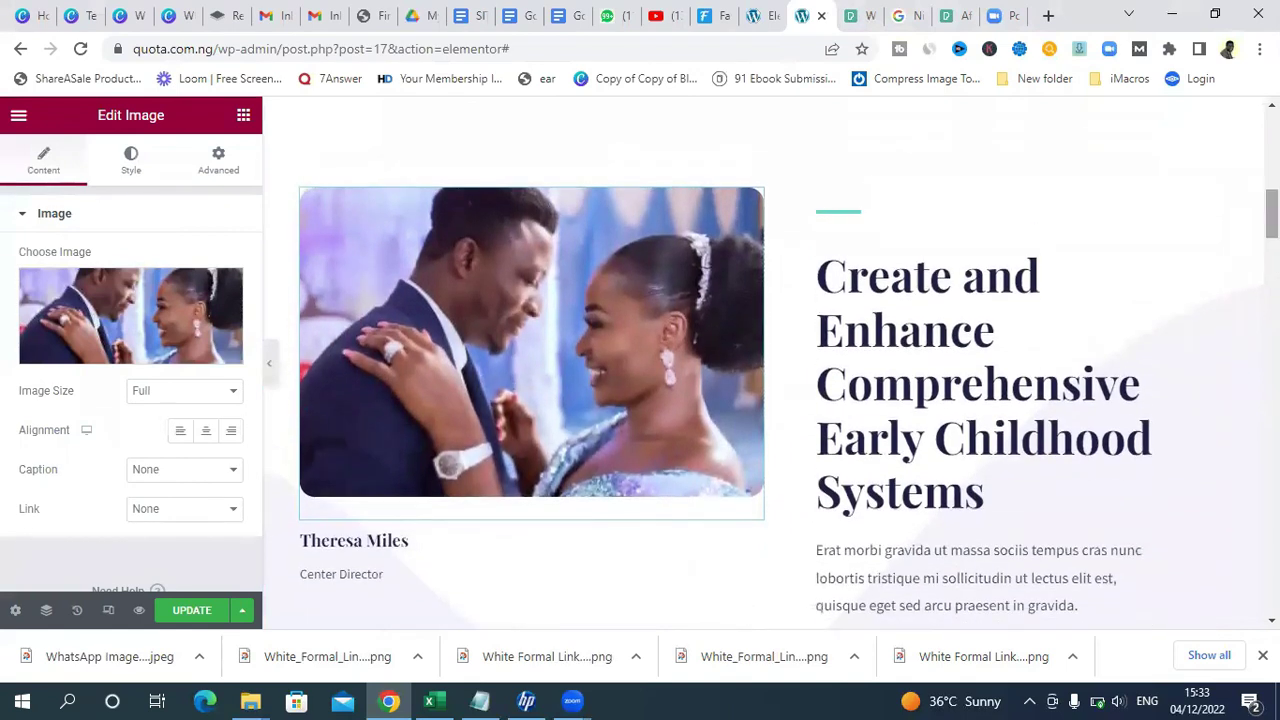
click(406, 543)
drag(420, 544, 305, 542)
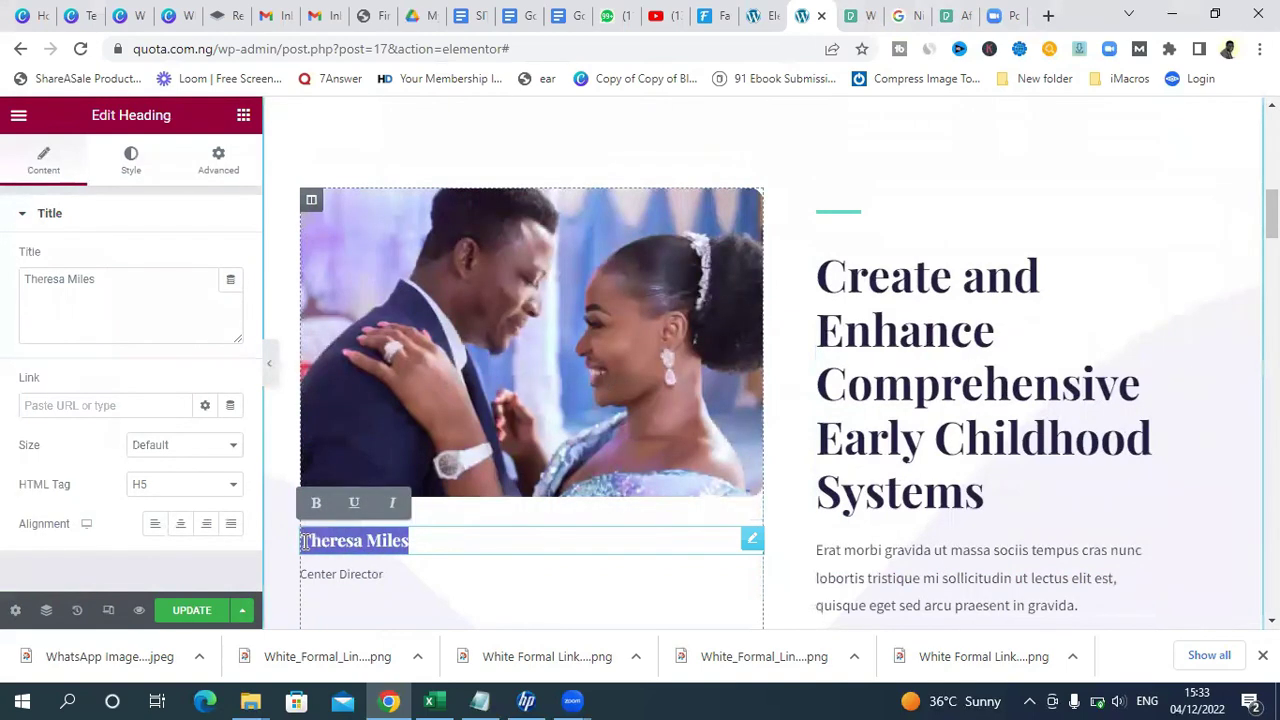
key(BackSpace)
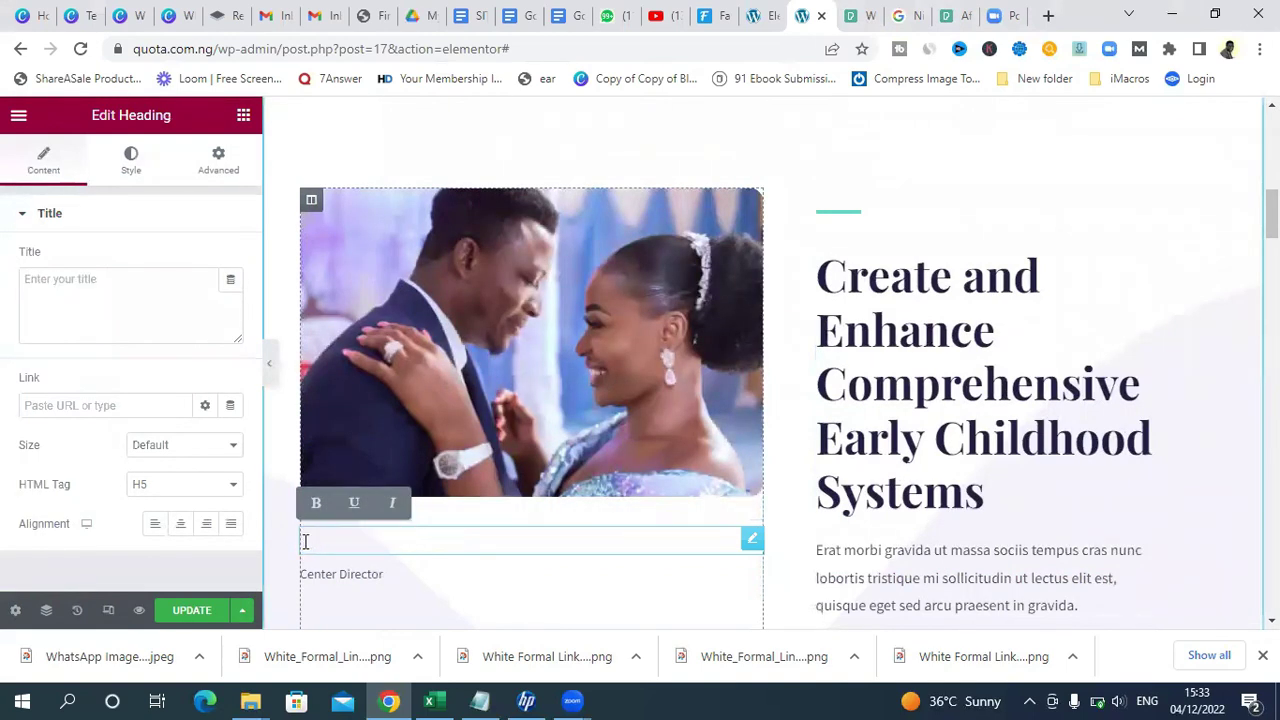
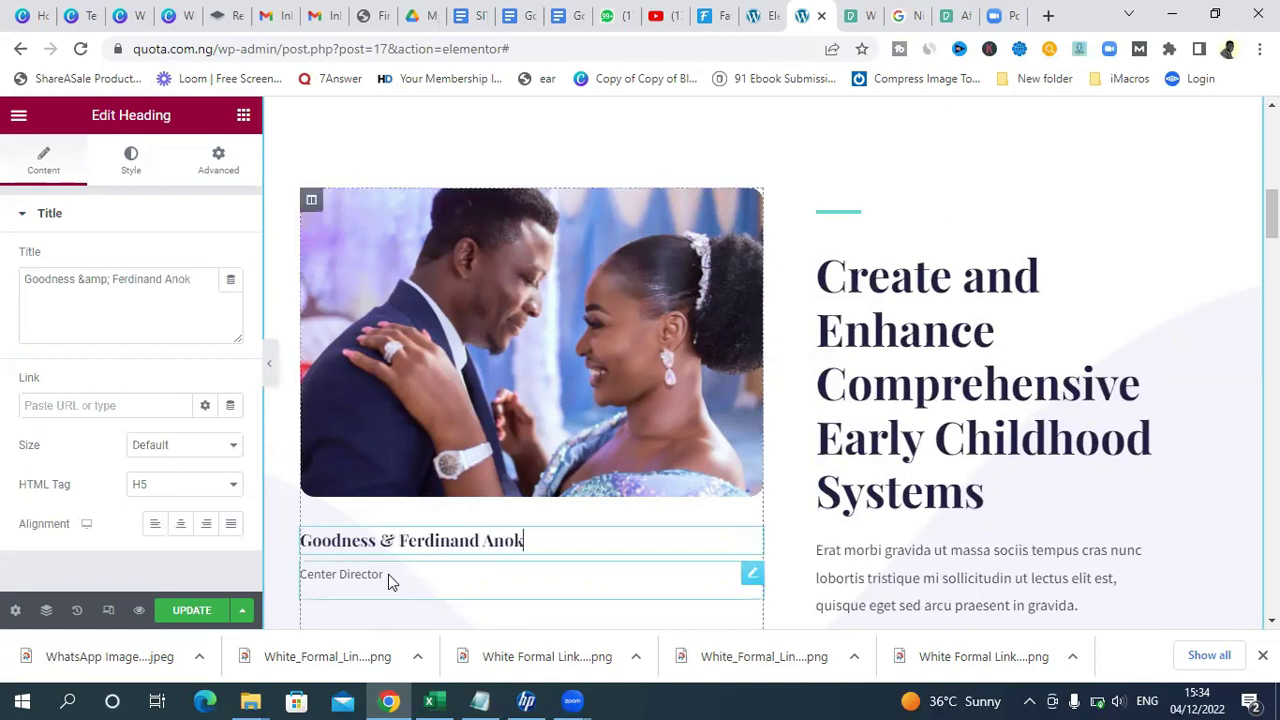
- Replace the Center Director caption with bold 'Co Founders' text
click(388, 574)
key(BackSpace)
key(BackSpace)
key(BackSpace)
key(BackSpace)
key(BackSpace)
key(BackSpace)
key(BackSpace)
key(BackSpace)
key(BackSpace)
key(BackSpace)
key(BackSpace)
key(BackSpace)
key(BackSpace)
key(BackSpace)
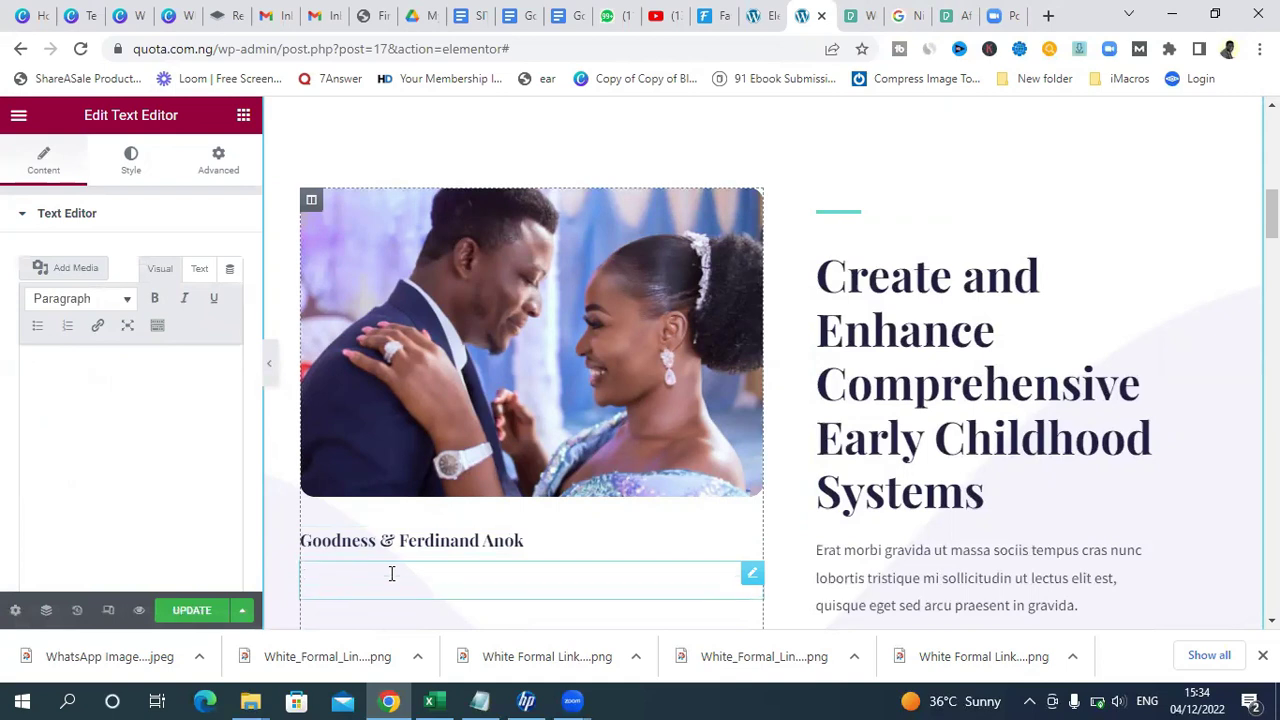
text(Co Funders)
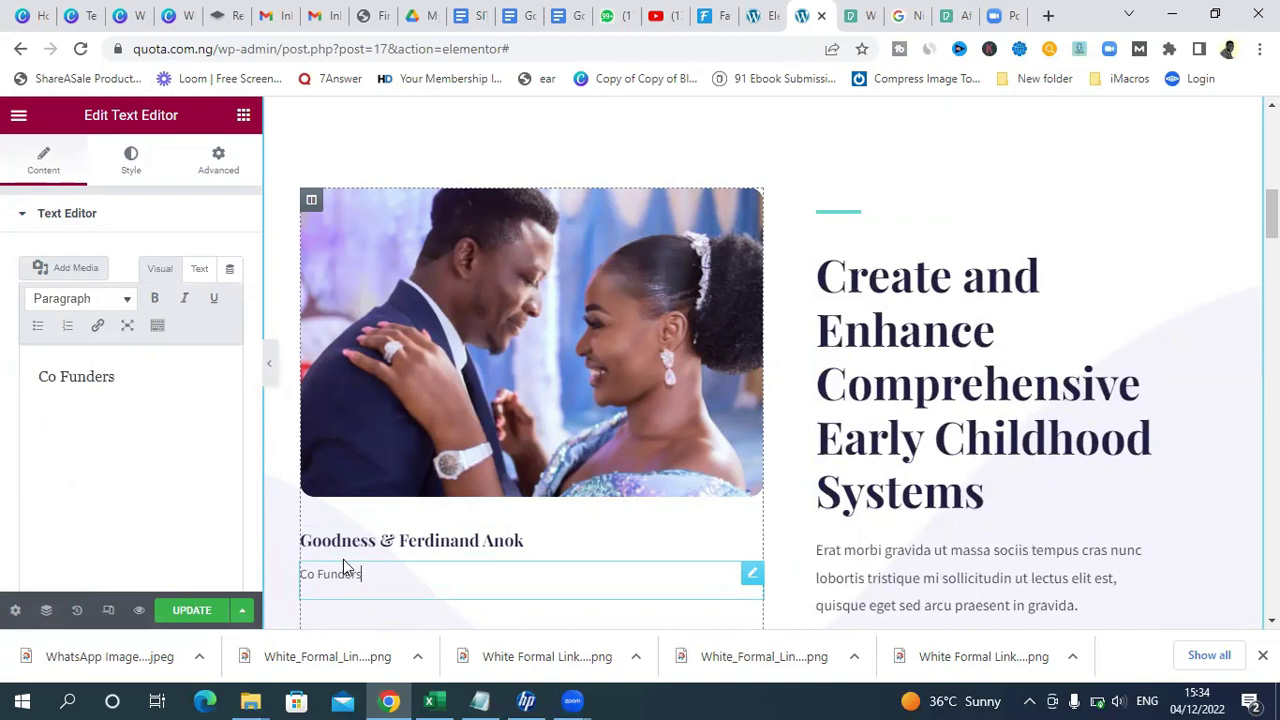
drag(369, 580, 305, 580)
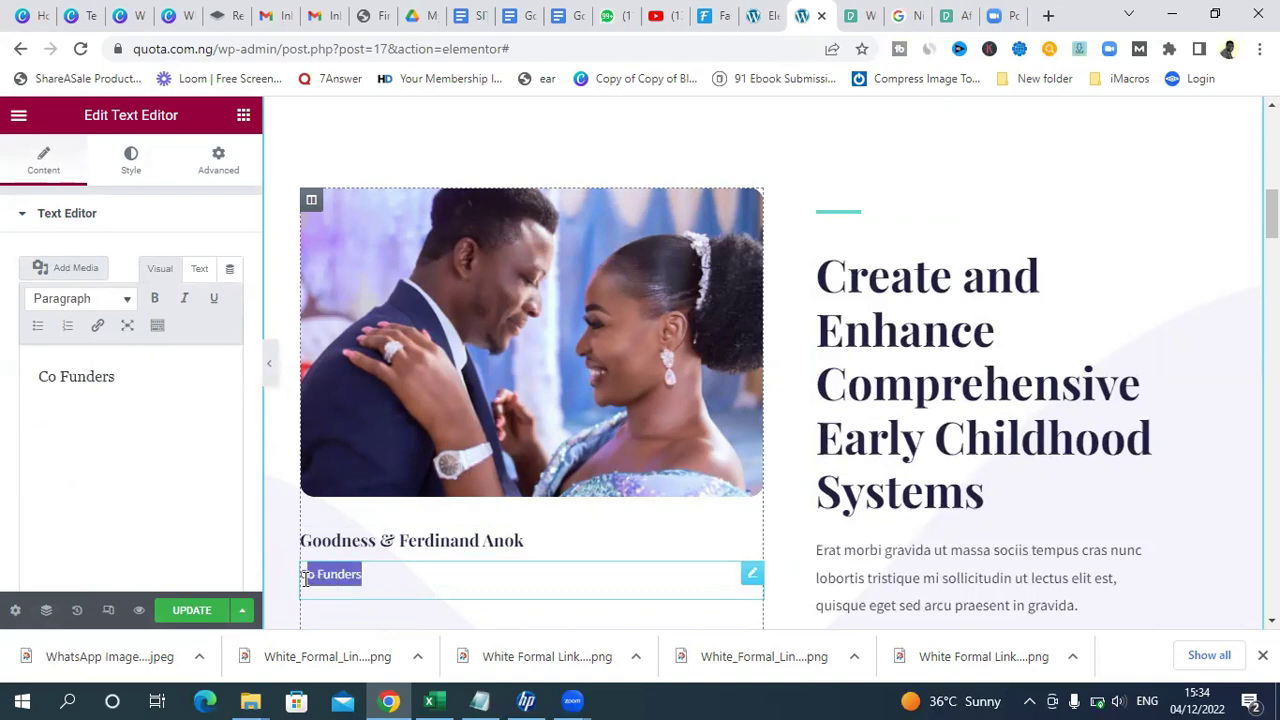
click(154, 298)
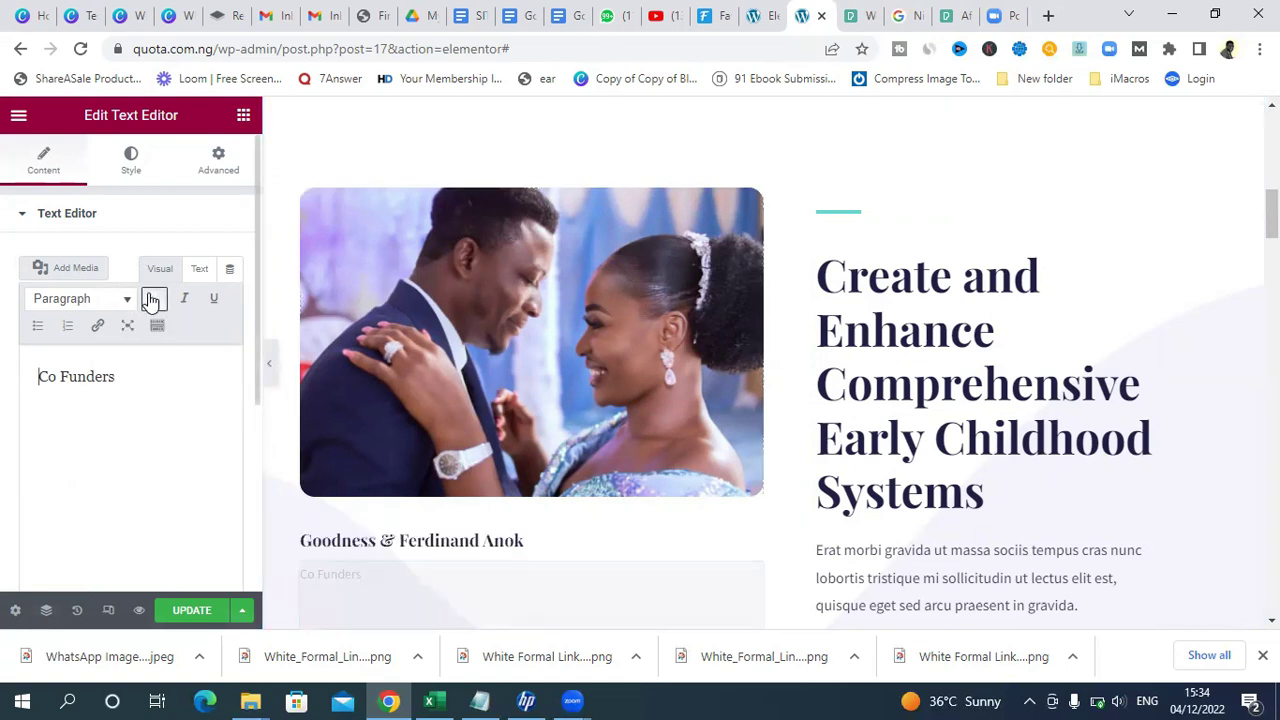
click(144, 388)
triple_click(144, 388)
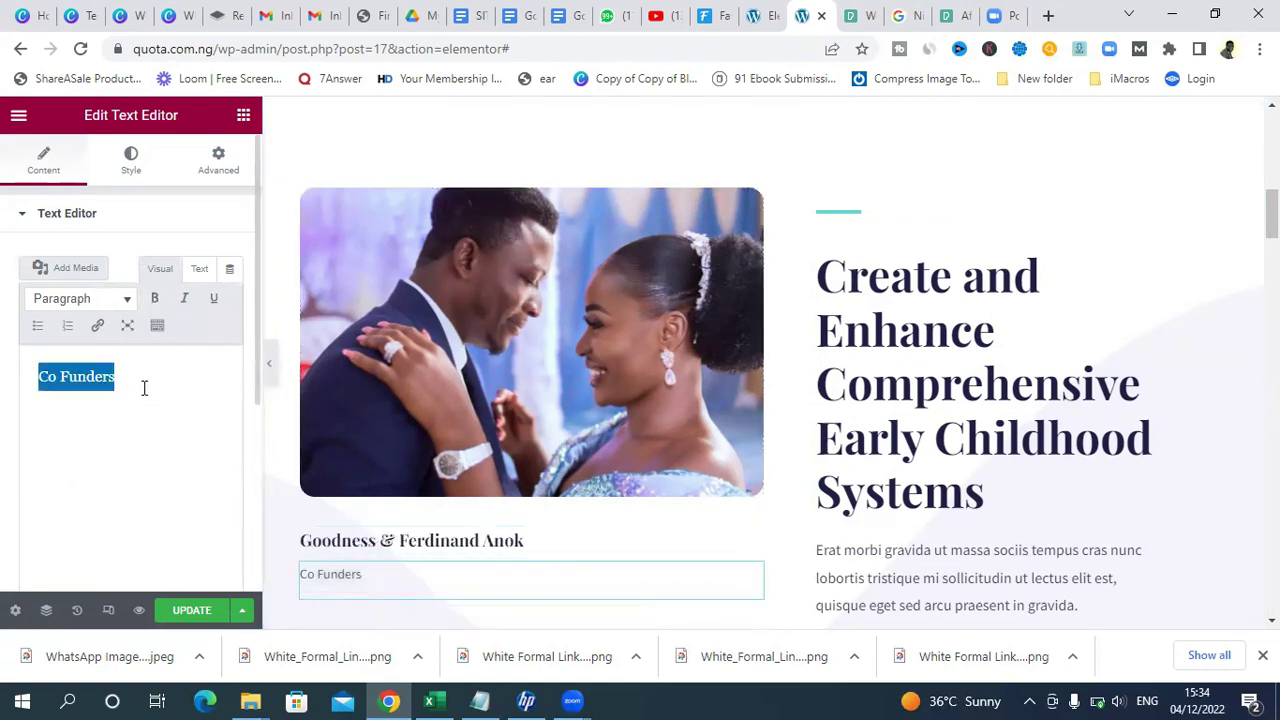
click(154, 300)
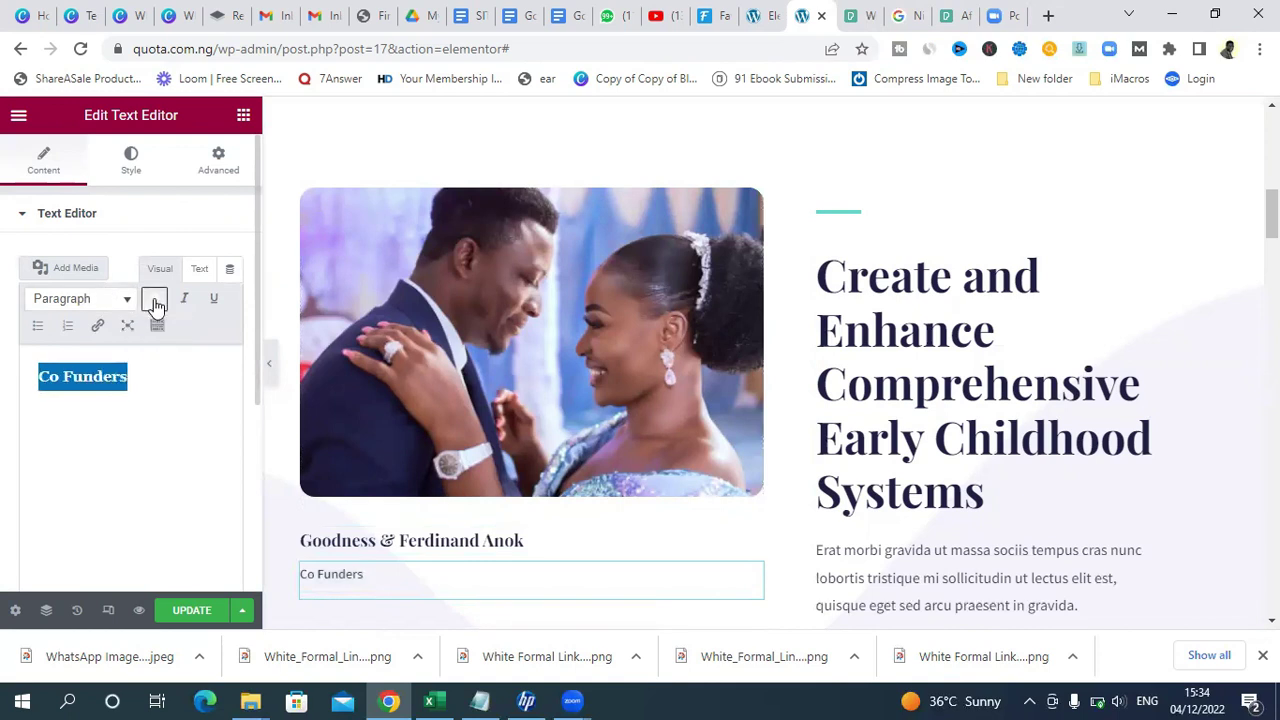
- Increase the caption's typography font size to 19
click(128, 158)
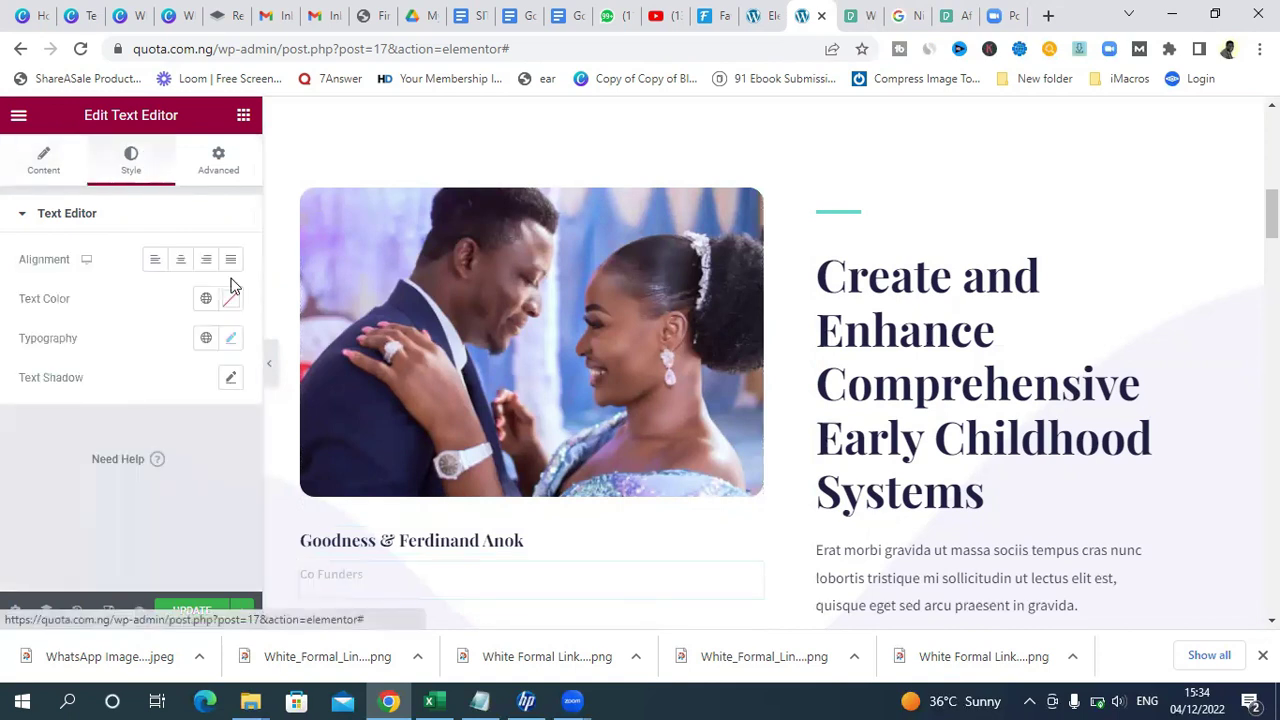
click(231, 338)
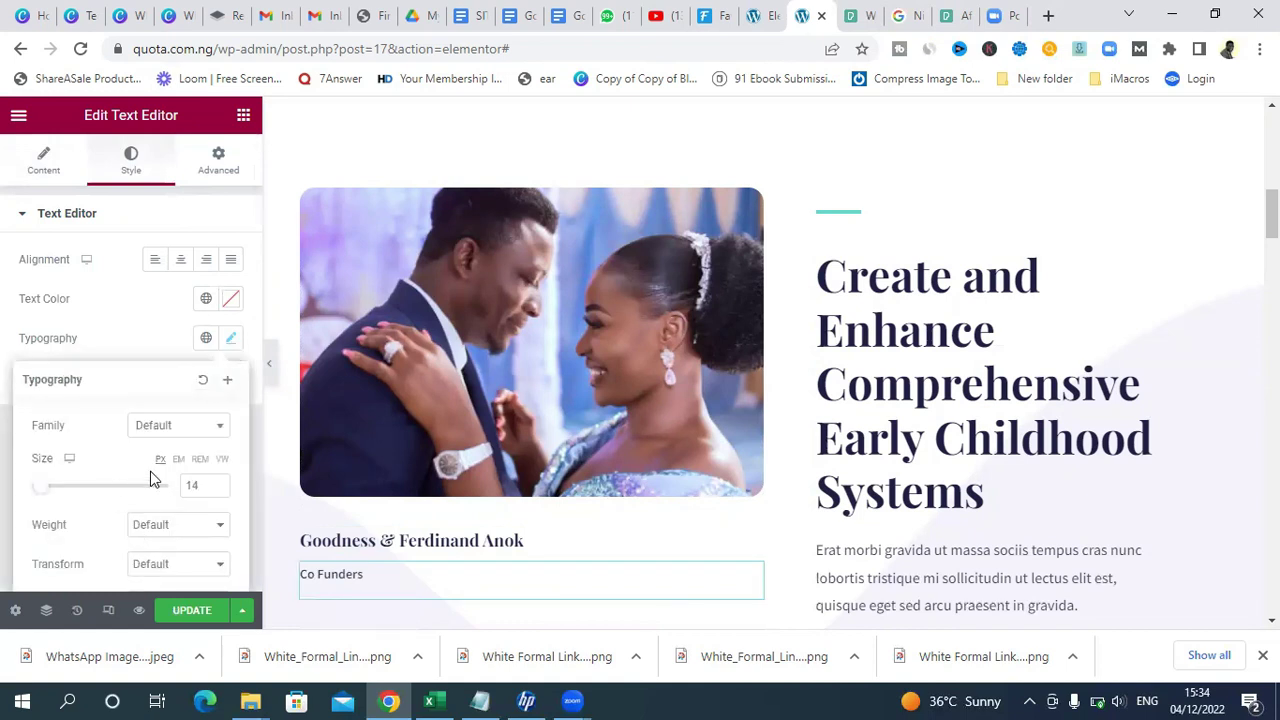
click(218, 485)
click(218, 485)
click(218, 485)
click(218, 485)
click(218, 485)
click(749, 580)
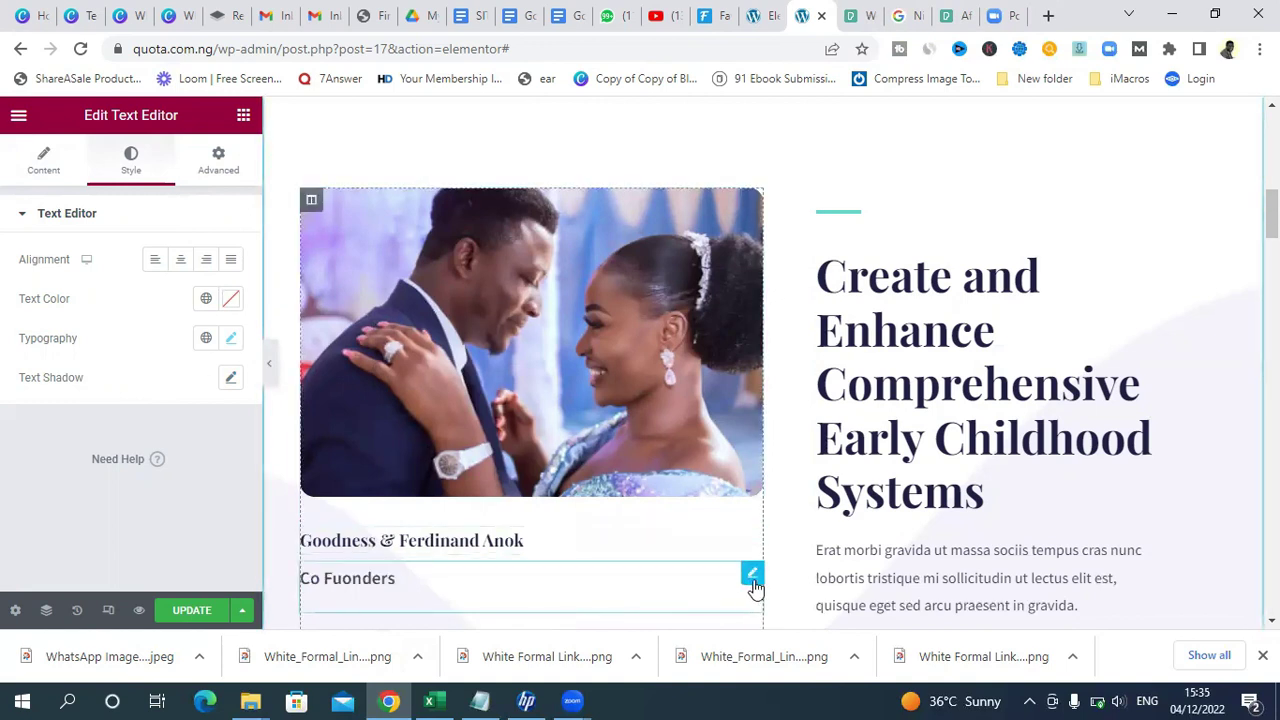
- Correct the misspelled caption word to 'Founders' using the spelling suggestions
triple_click(326, 582)
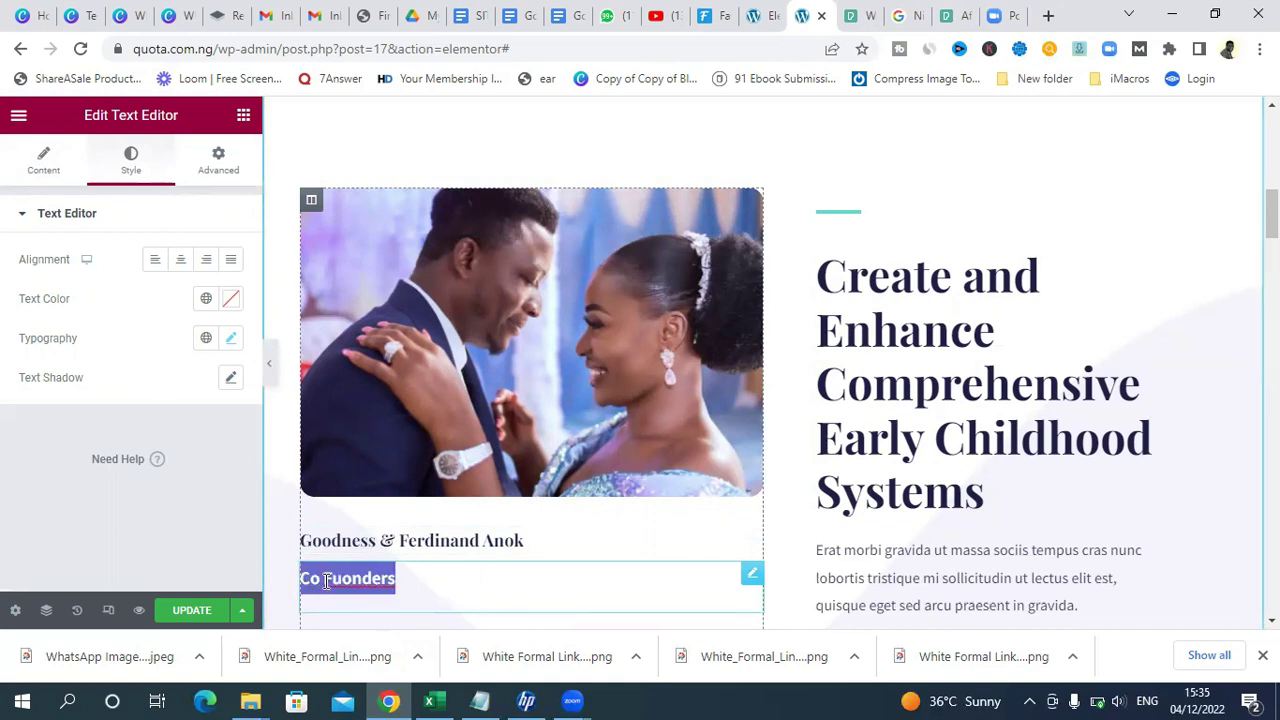
click(398, 582)
click(40, 160)
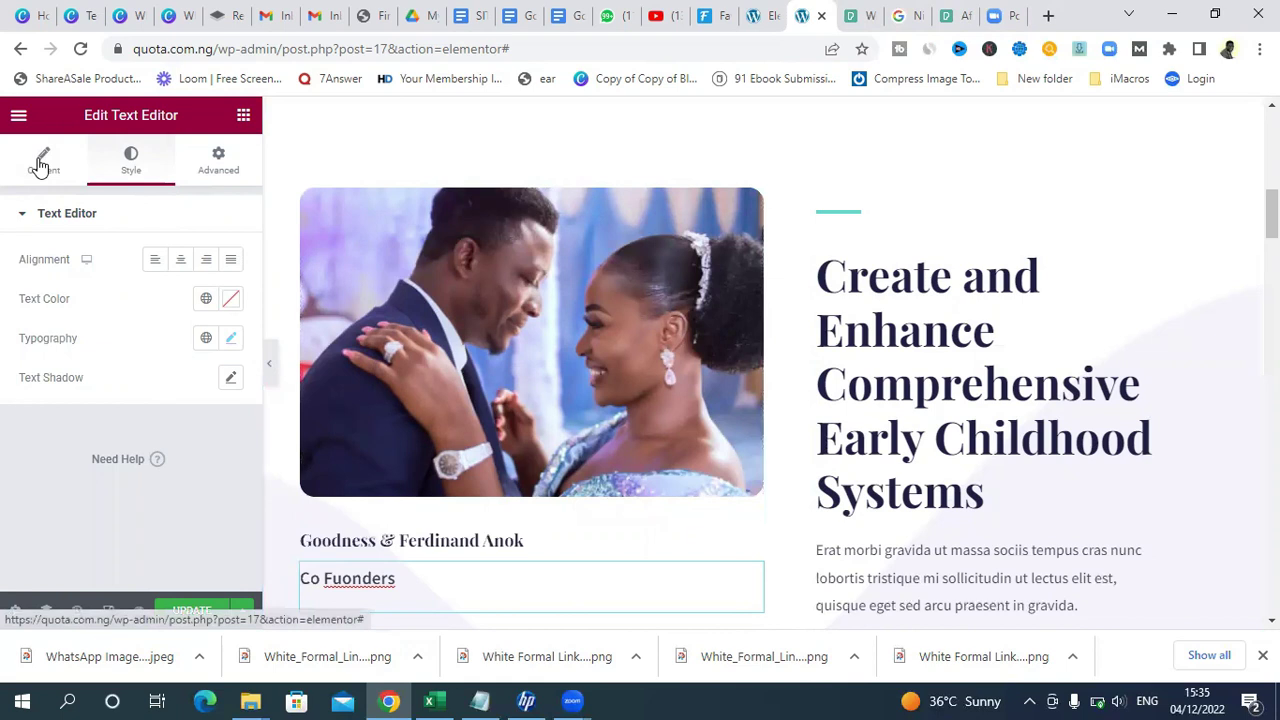
click(87, 377)
double_click(87, 377)
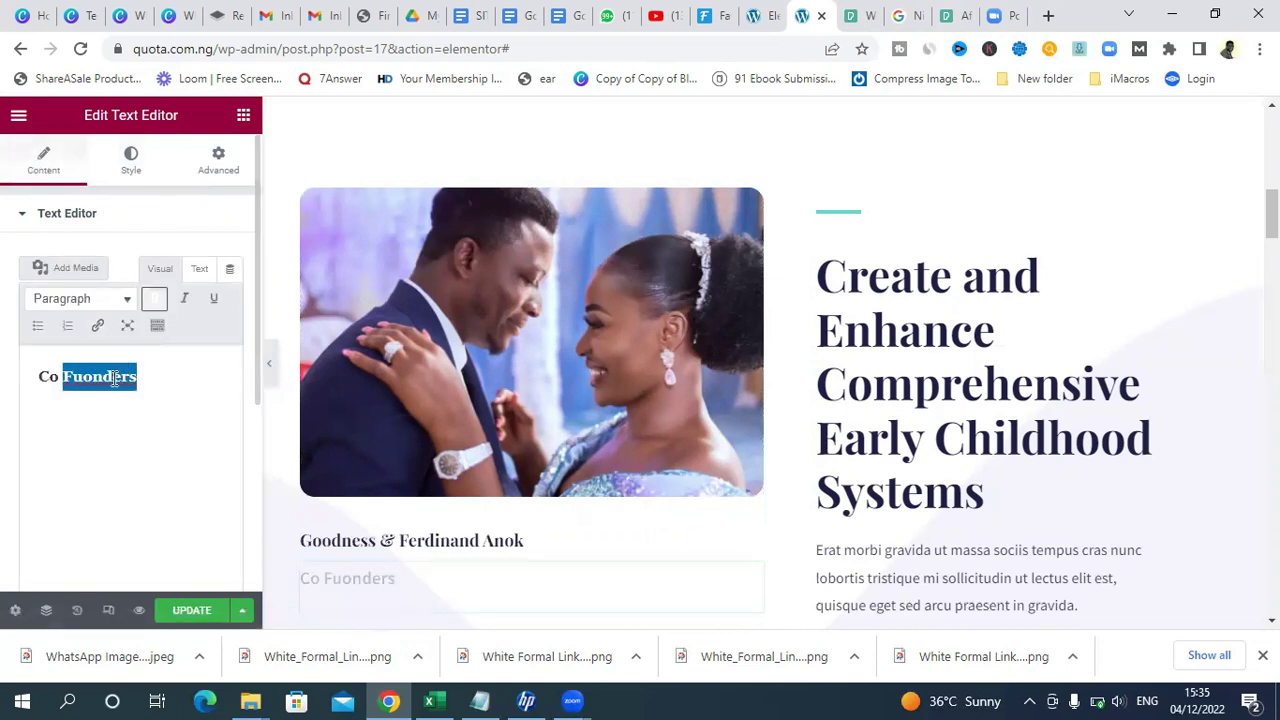
double_click(115, 377)
right_click(113, 377)
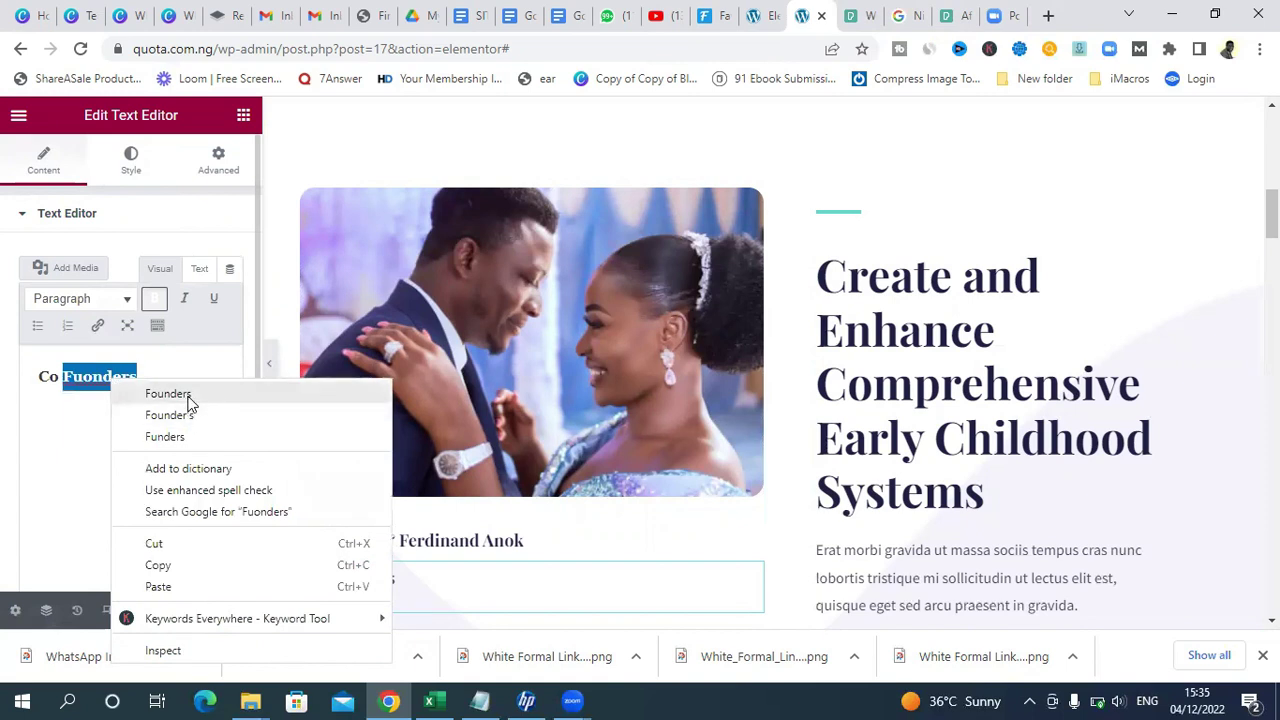
click(180, 396)
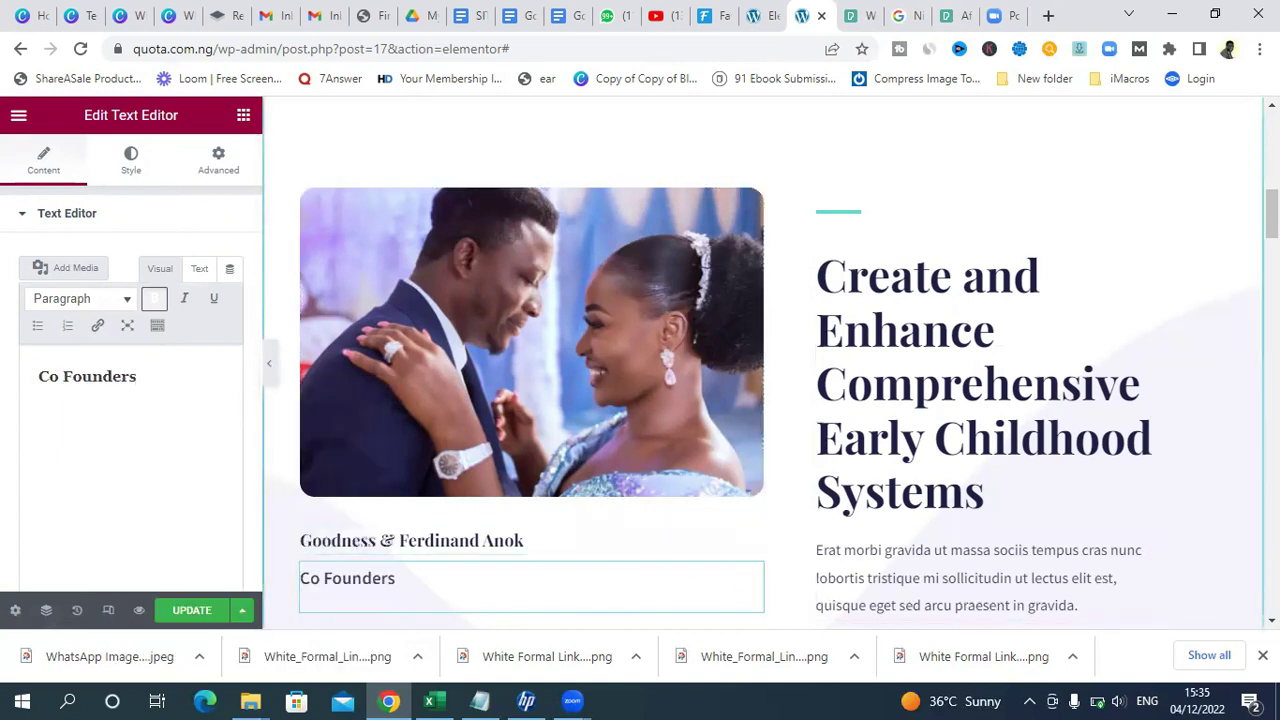
scroll(960, 298, down, 1)
- Center-align the large Wedding Planning heading
scroll(960, 298, up, 1)
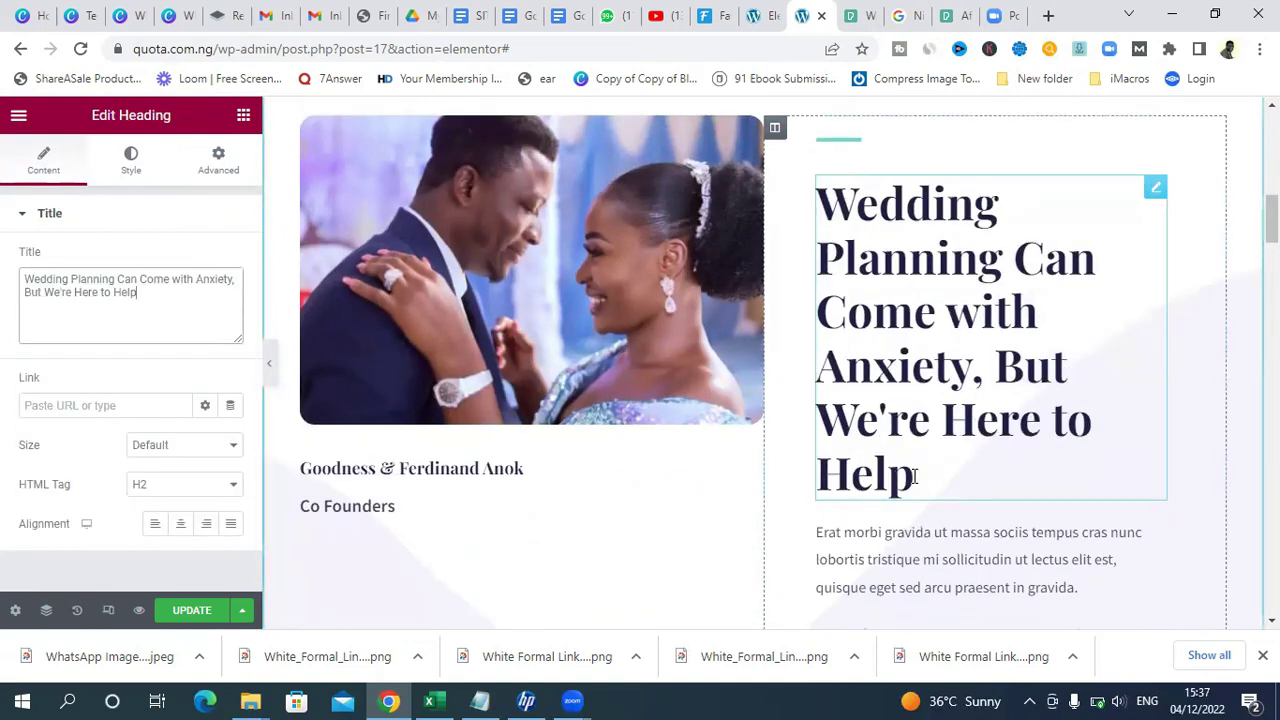
click(916, 480)
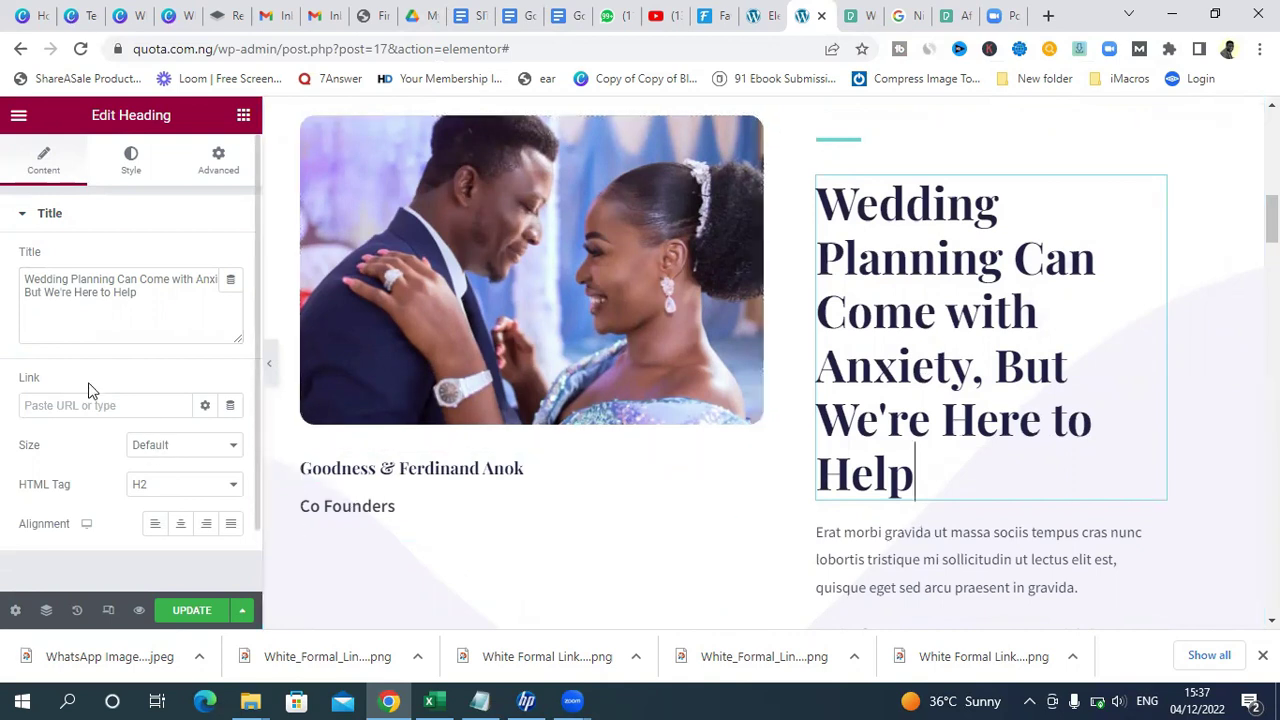
click(139, 293)
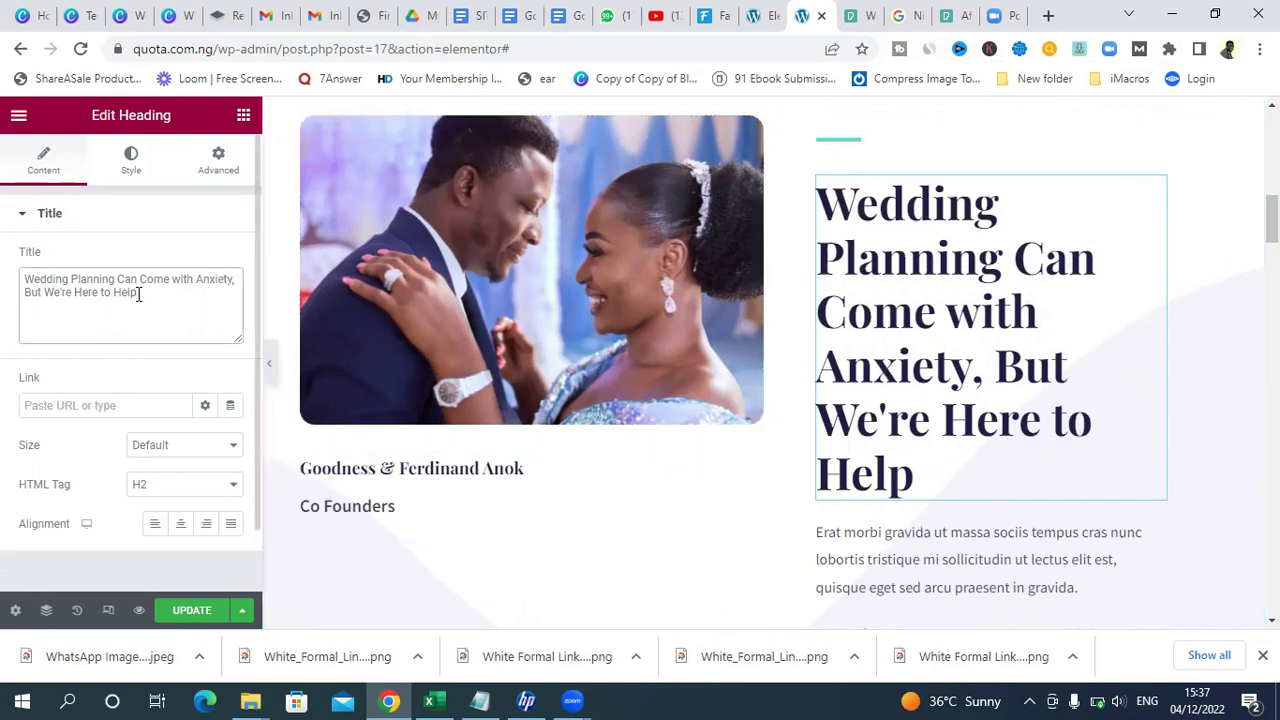
click(178, 524)
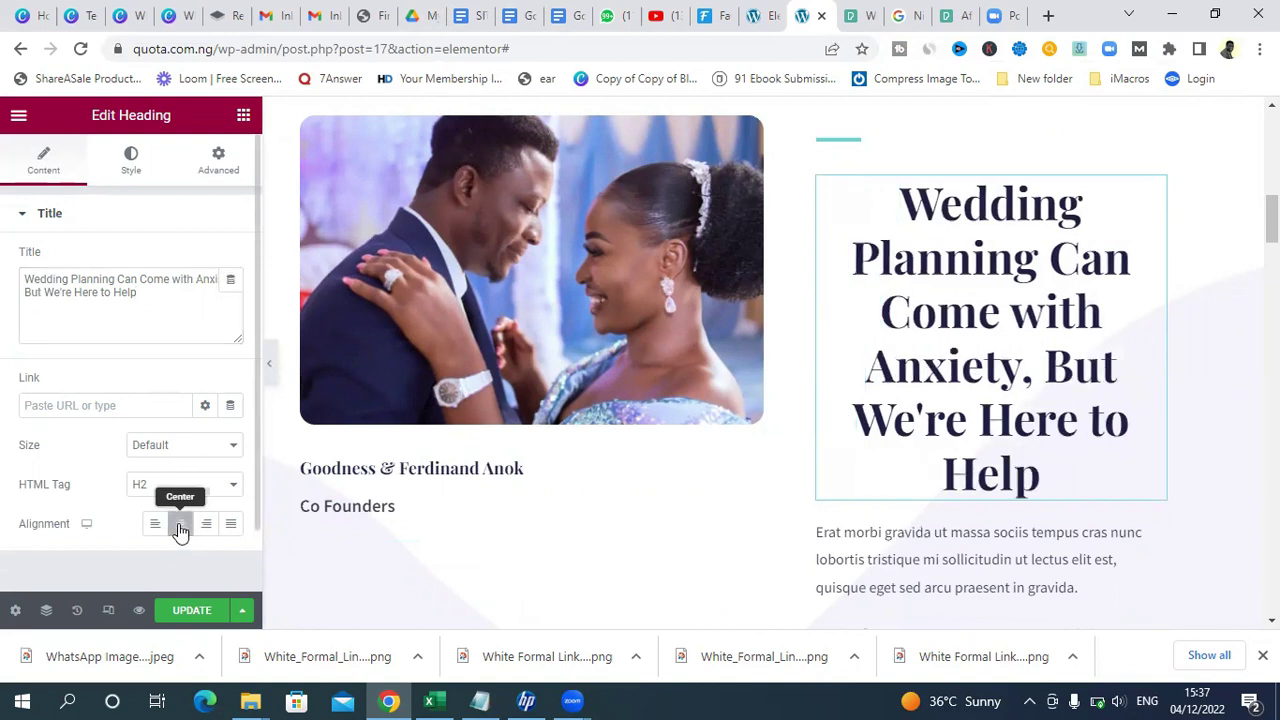
click(155, 524)
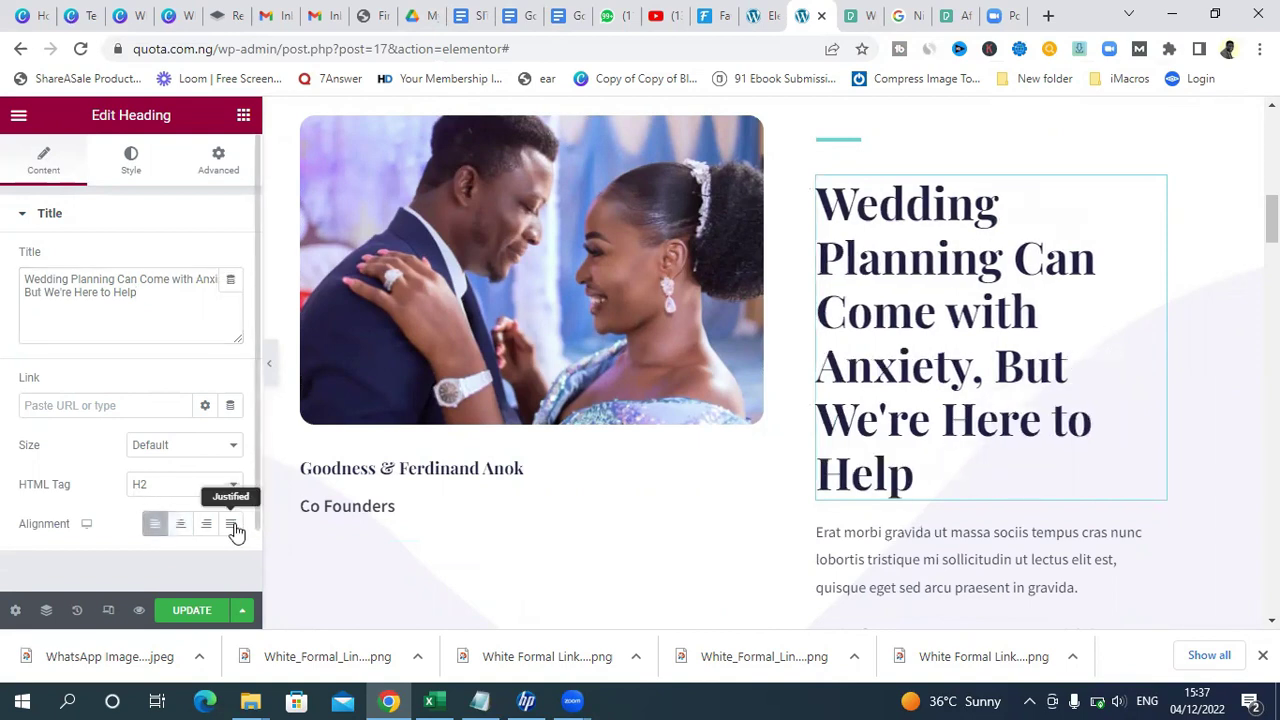
click(233, 526)
click(233, 526)
click(182, 526)
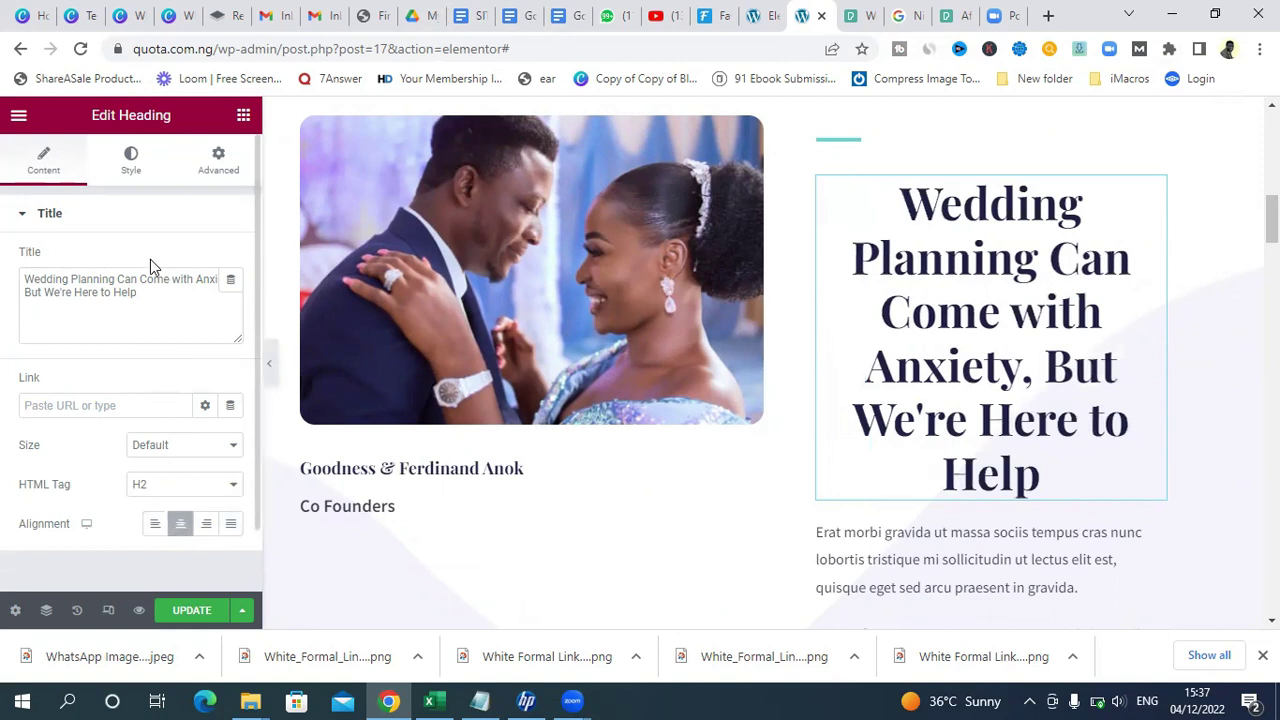
- Set the heading typography to Arial at size 39
click(131, 160)
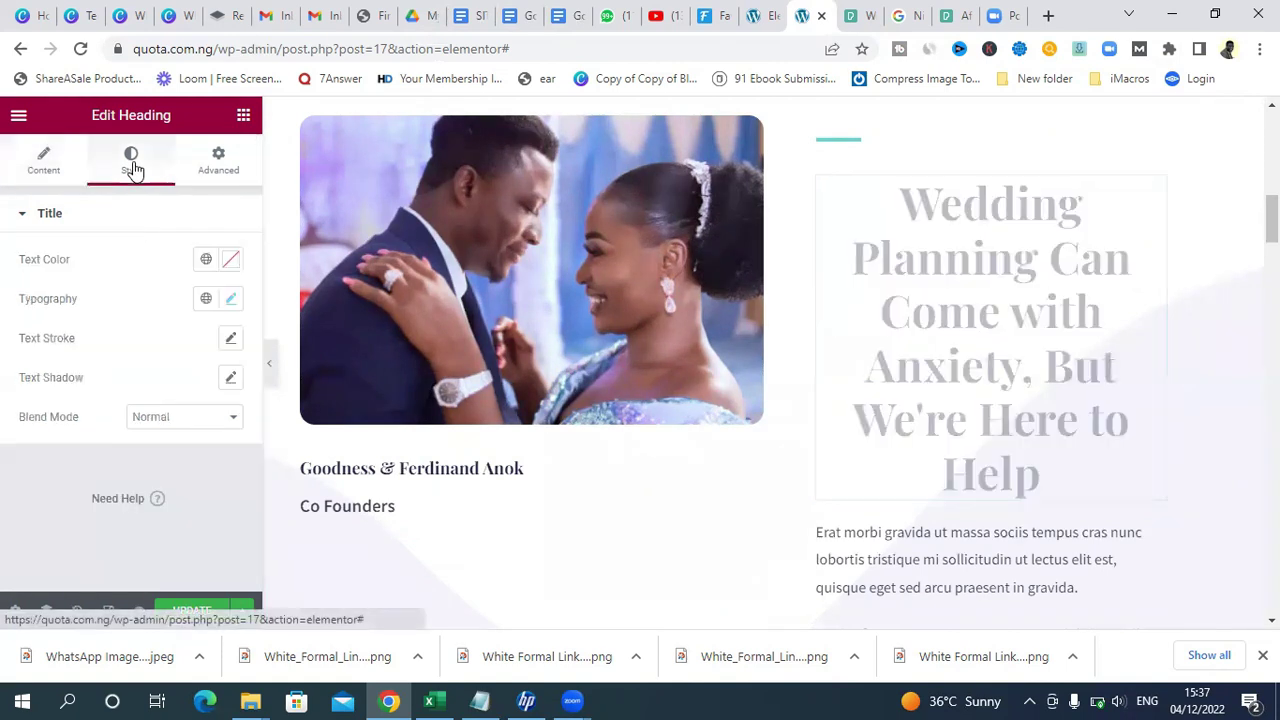
click(230, 300)
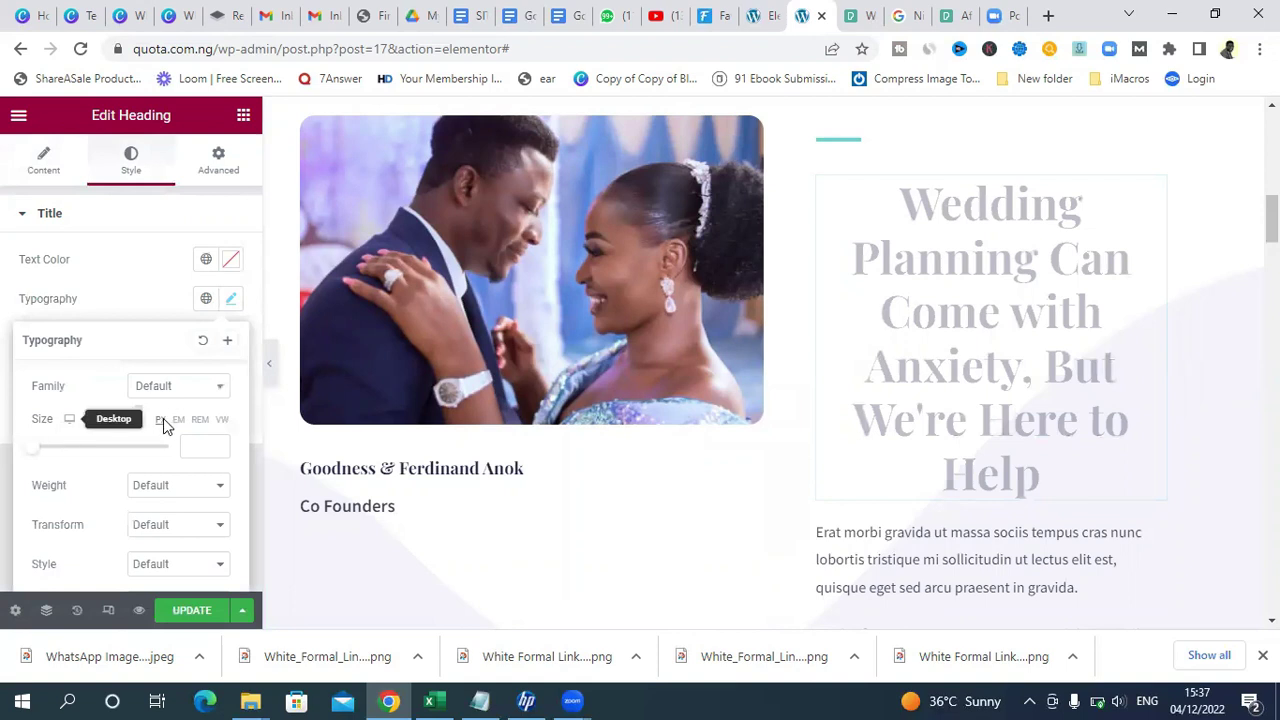
click(222, 390)
click(166, 487)
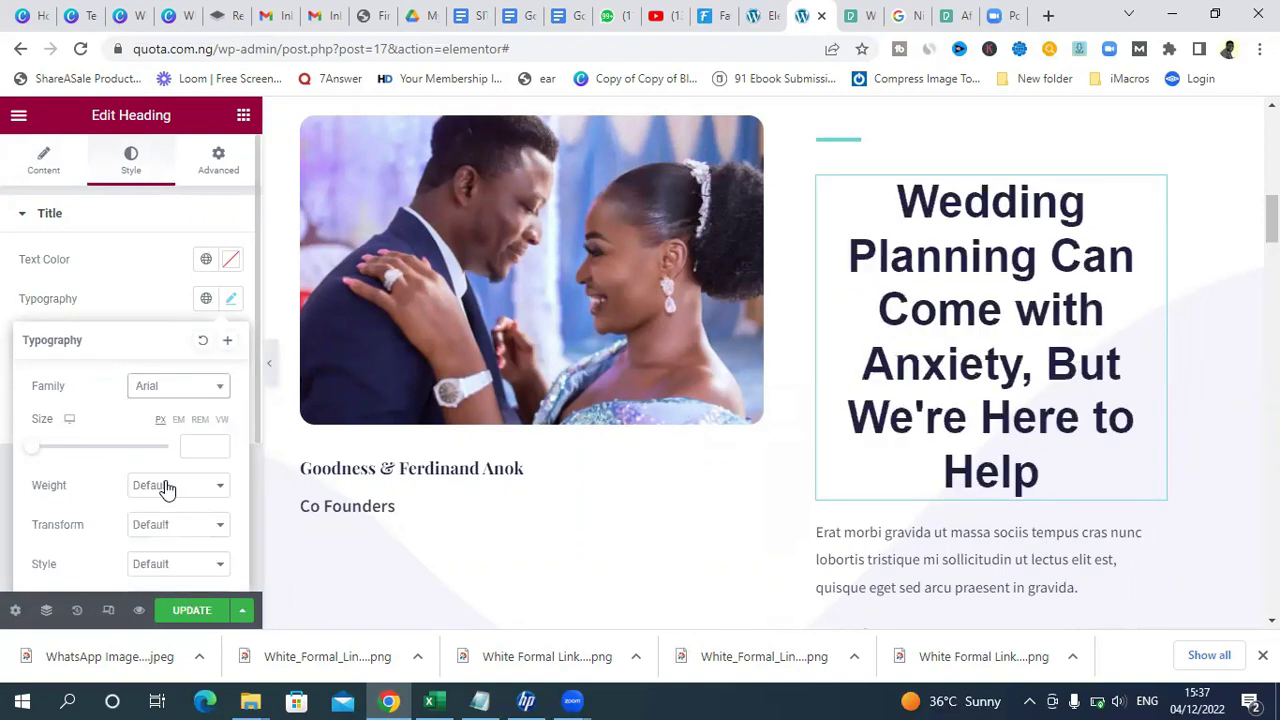
drag(37, 453, 61, 453)
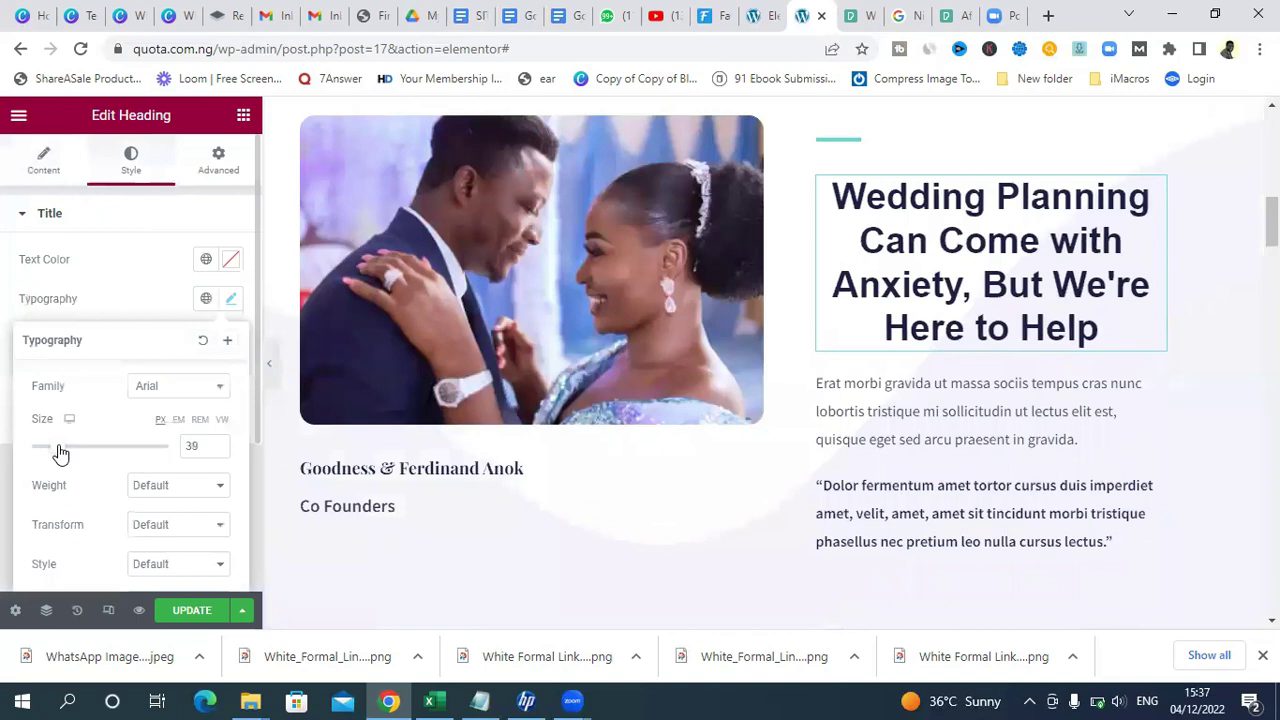
right_click(1160, 490)
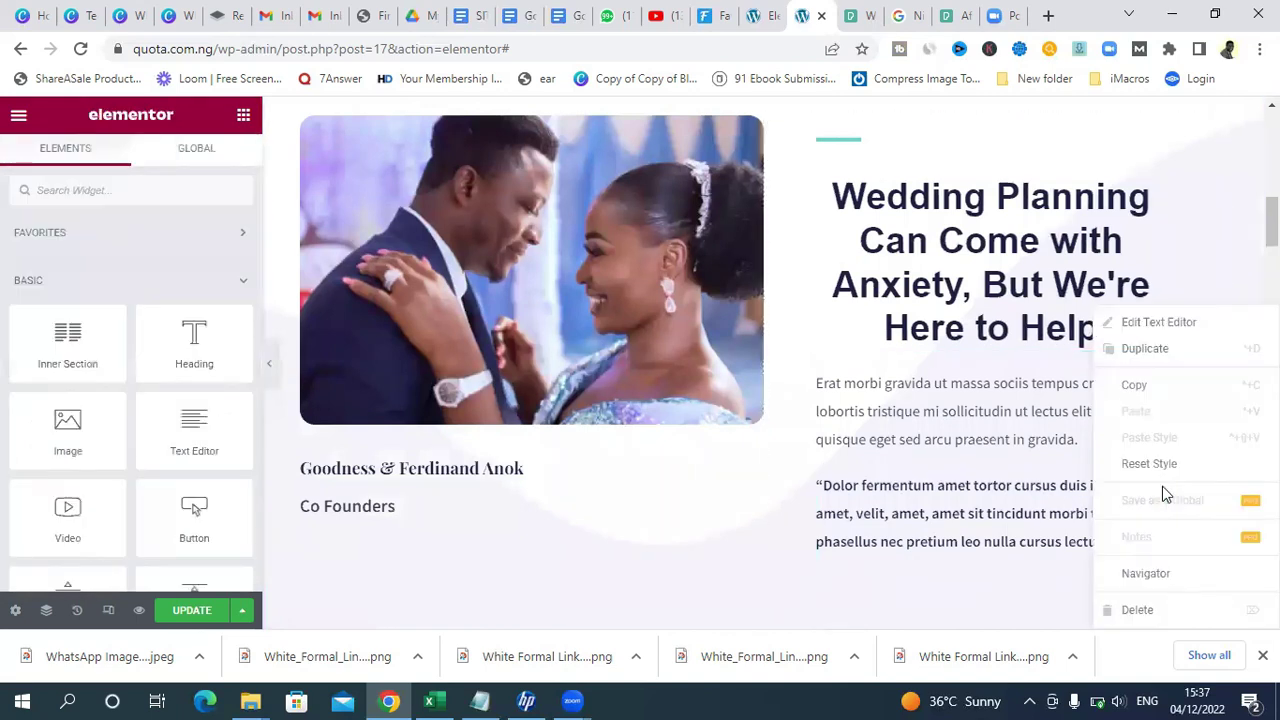
- Delete the quote text block from the about section
click(1164, 488)
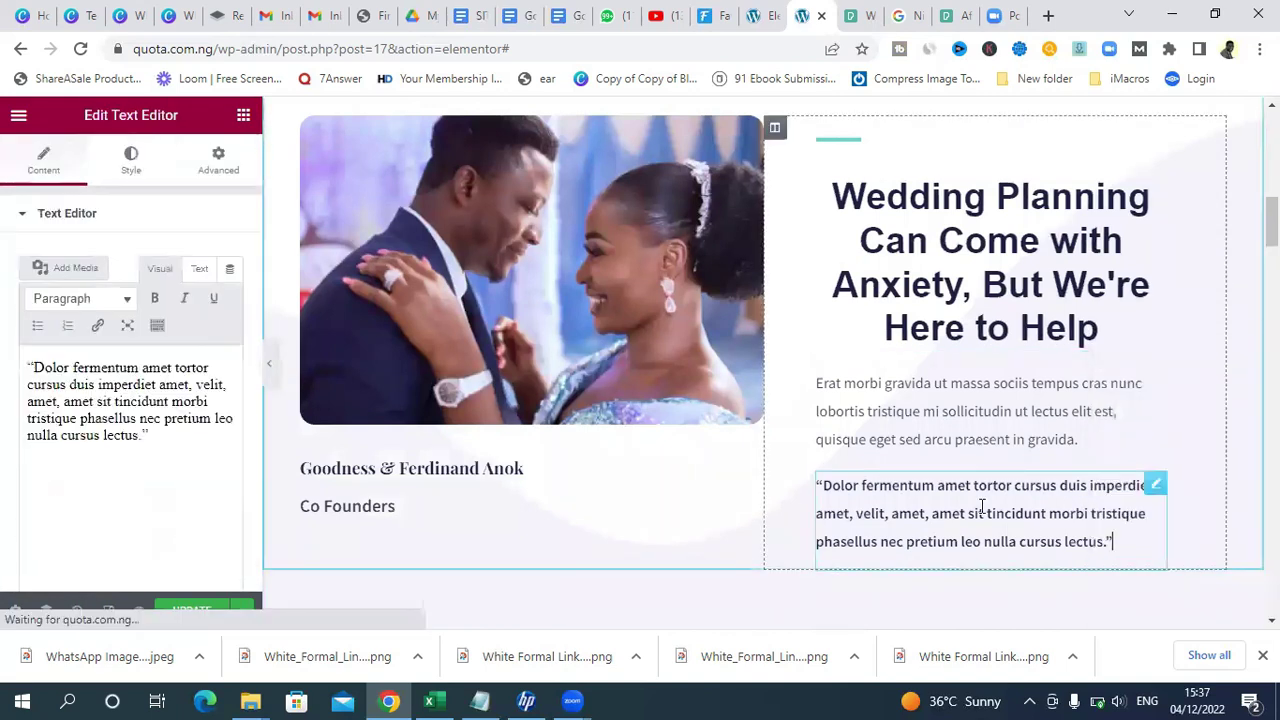
right_click(1150, 484)
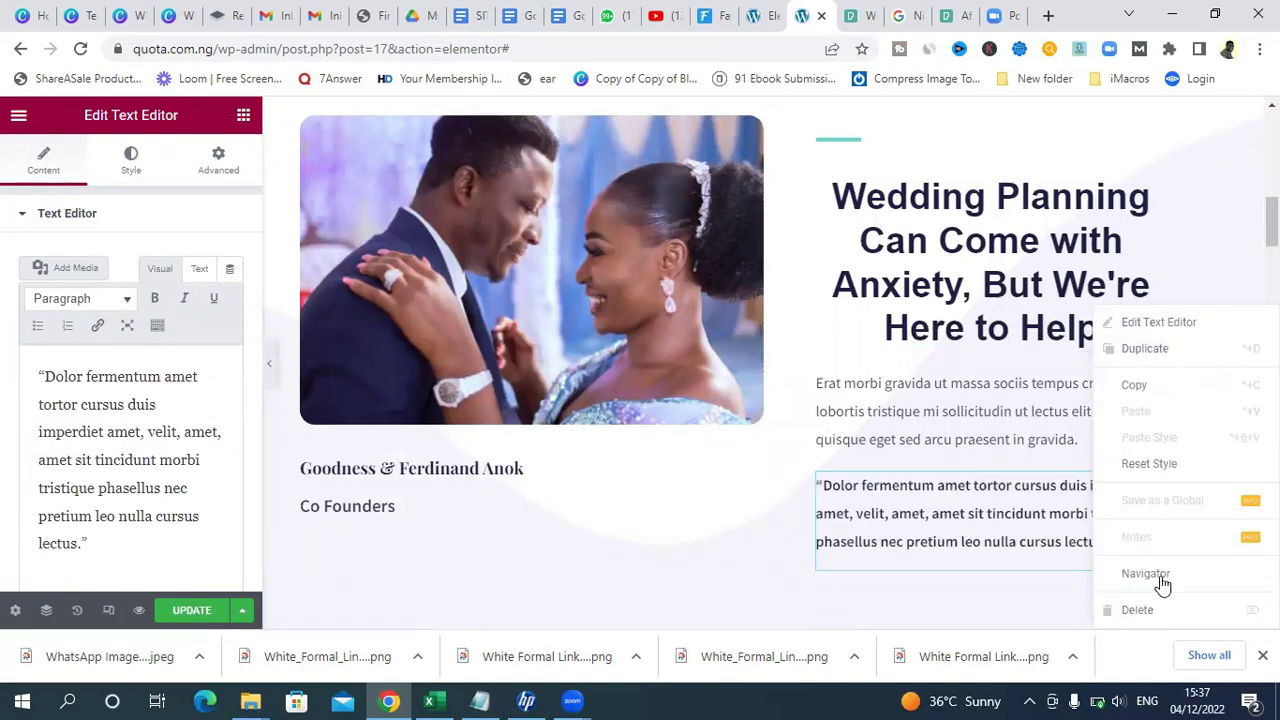
click(1145, 610)
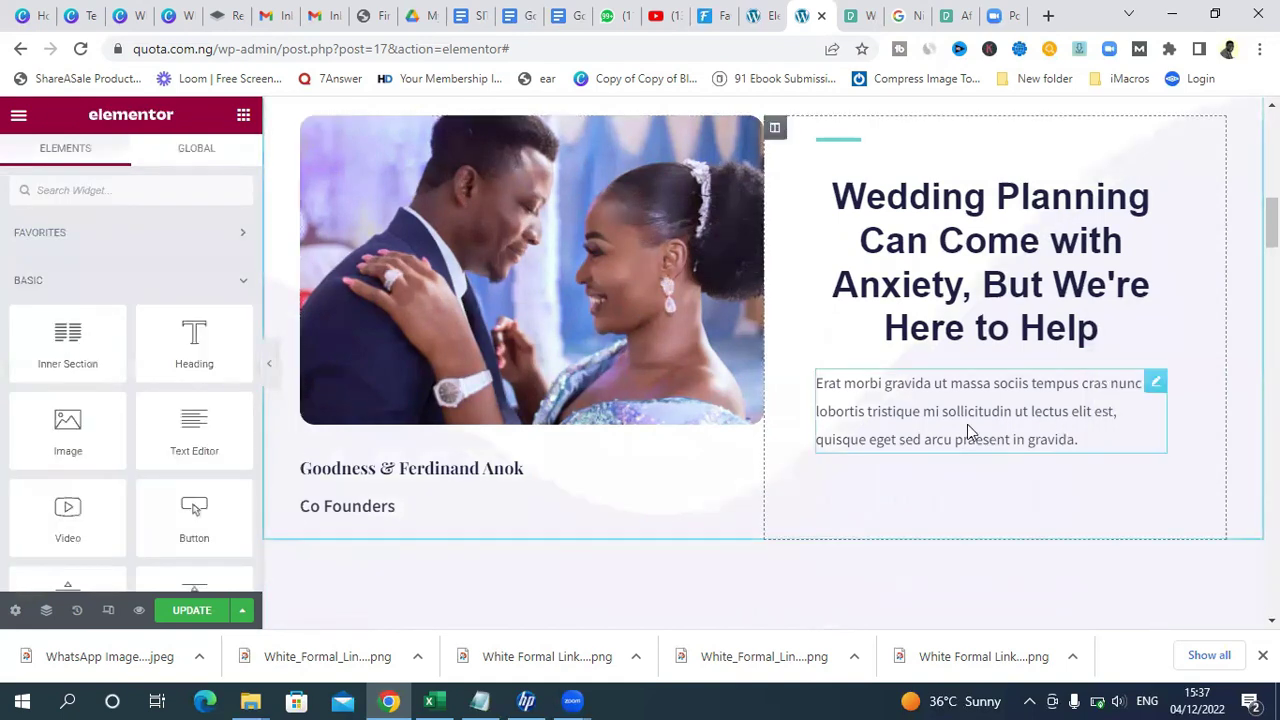
- Replace the placeholder paragraph with bold 'When you are planning an event…' text
click(1080, 448)
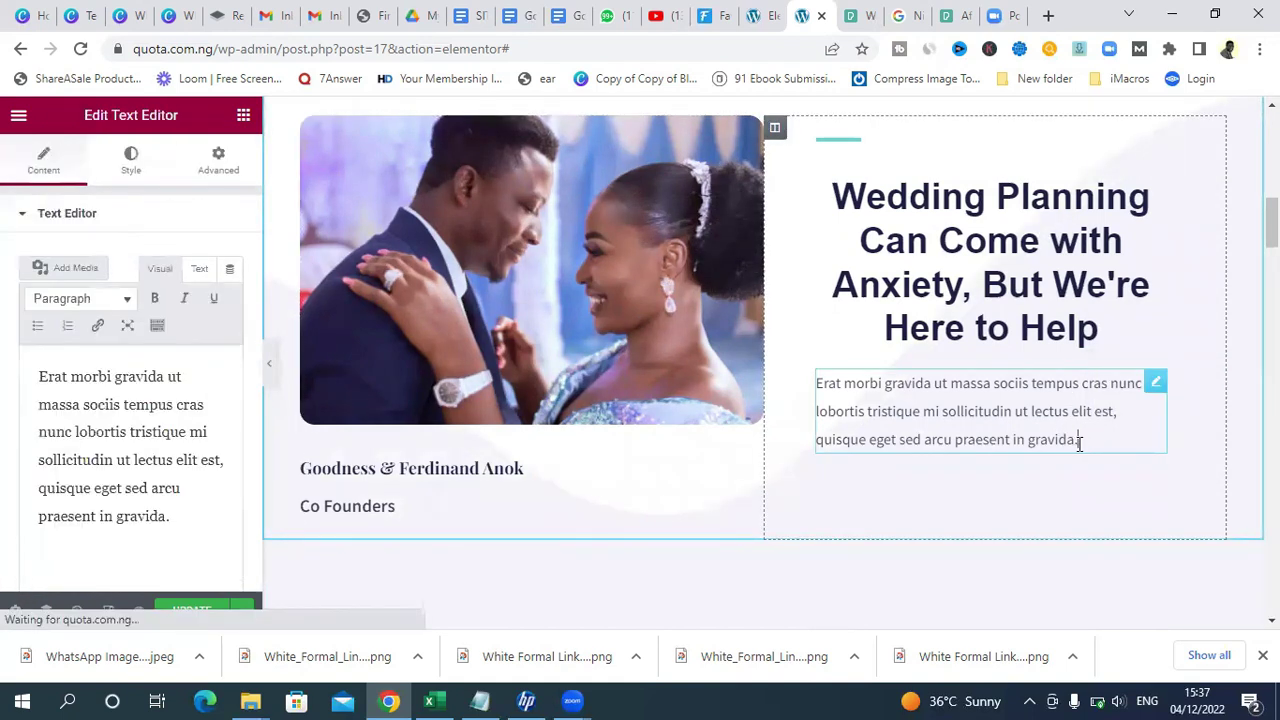
drag(1086, 436, 818, 389)
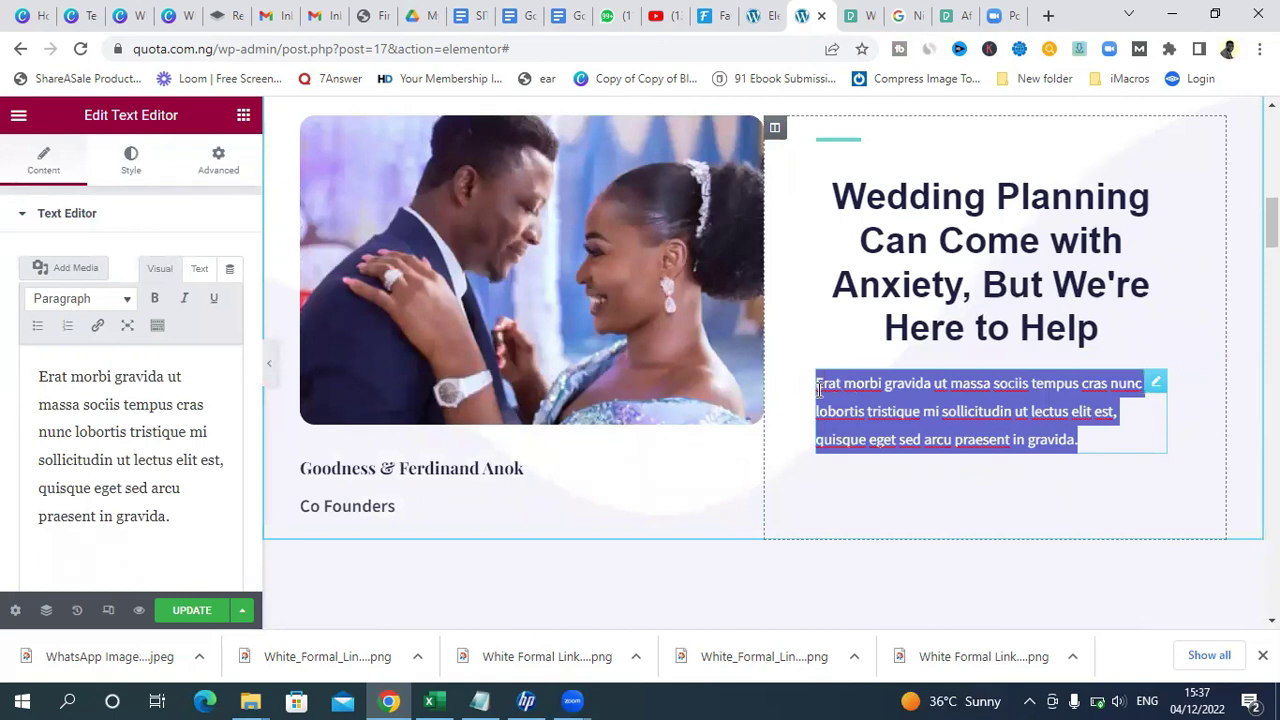
drag(176, 516, 26, 388)
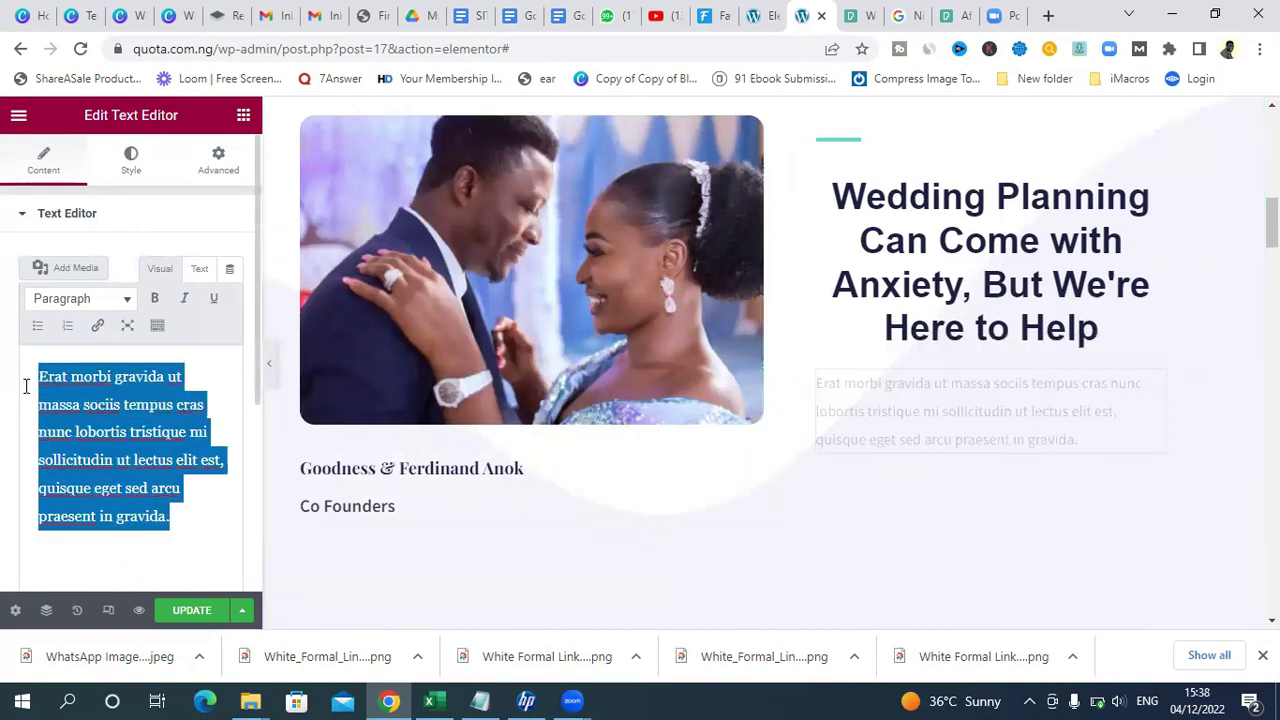
key(BackSpace)
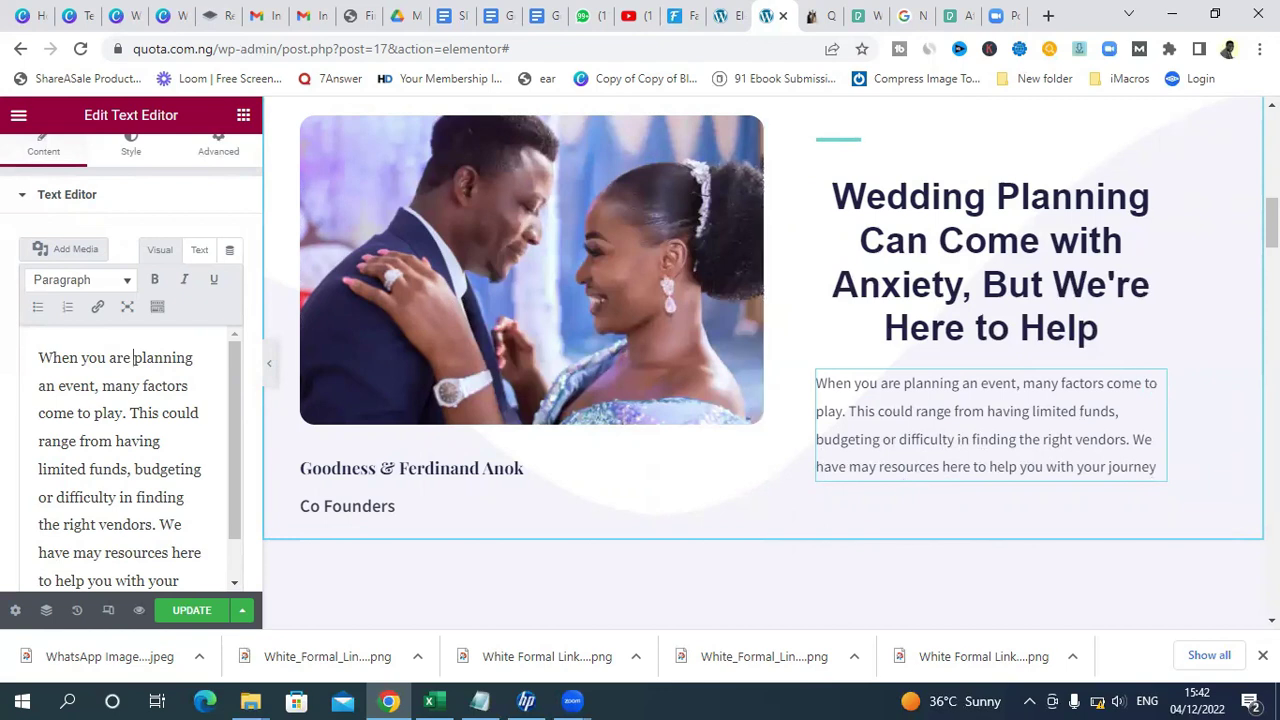
scroll(1070, 303, down, 1)
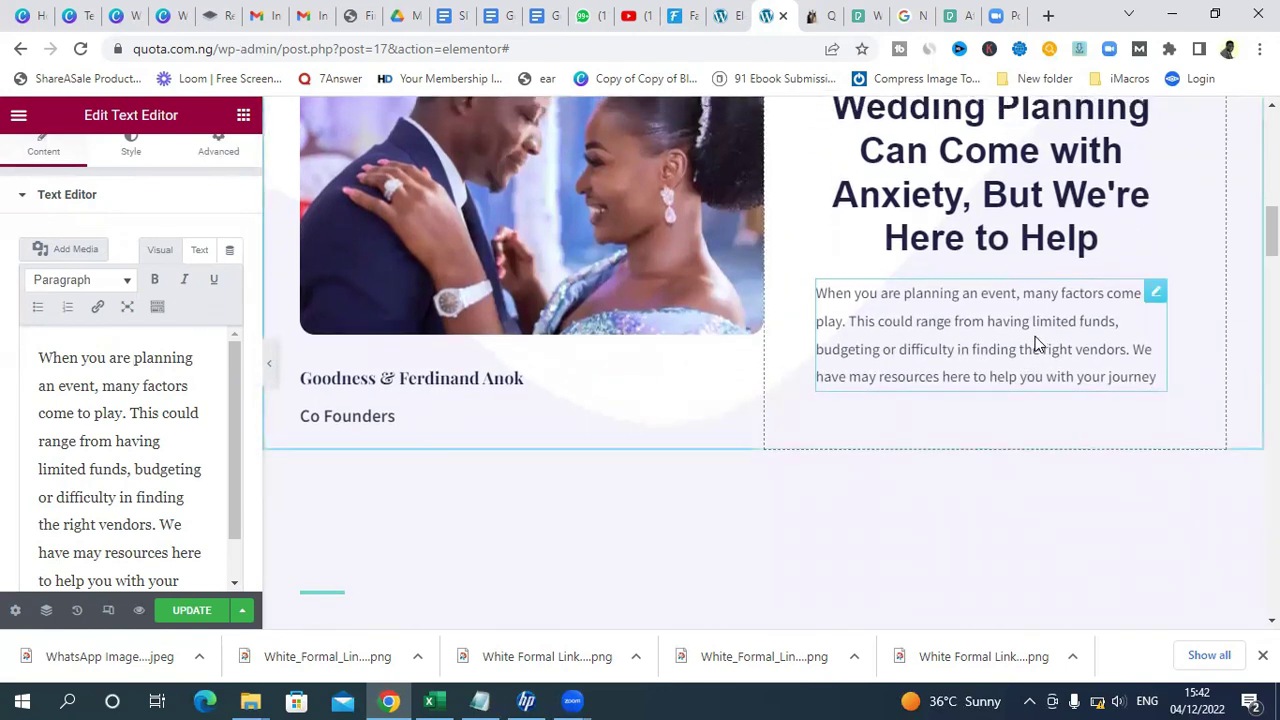
click(165, 430)
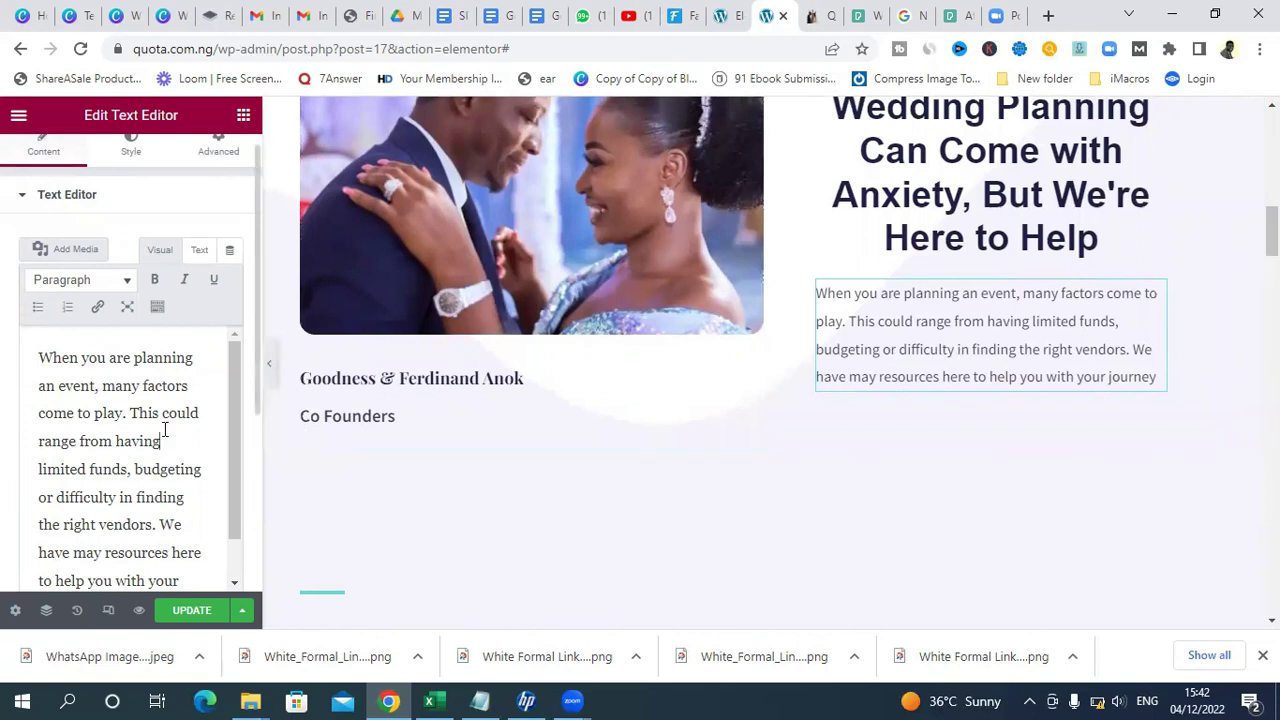
key(ctrl+a)
click(154, 279)
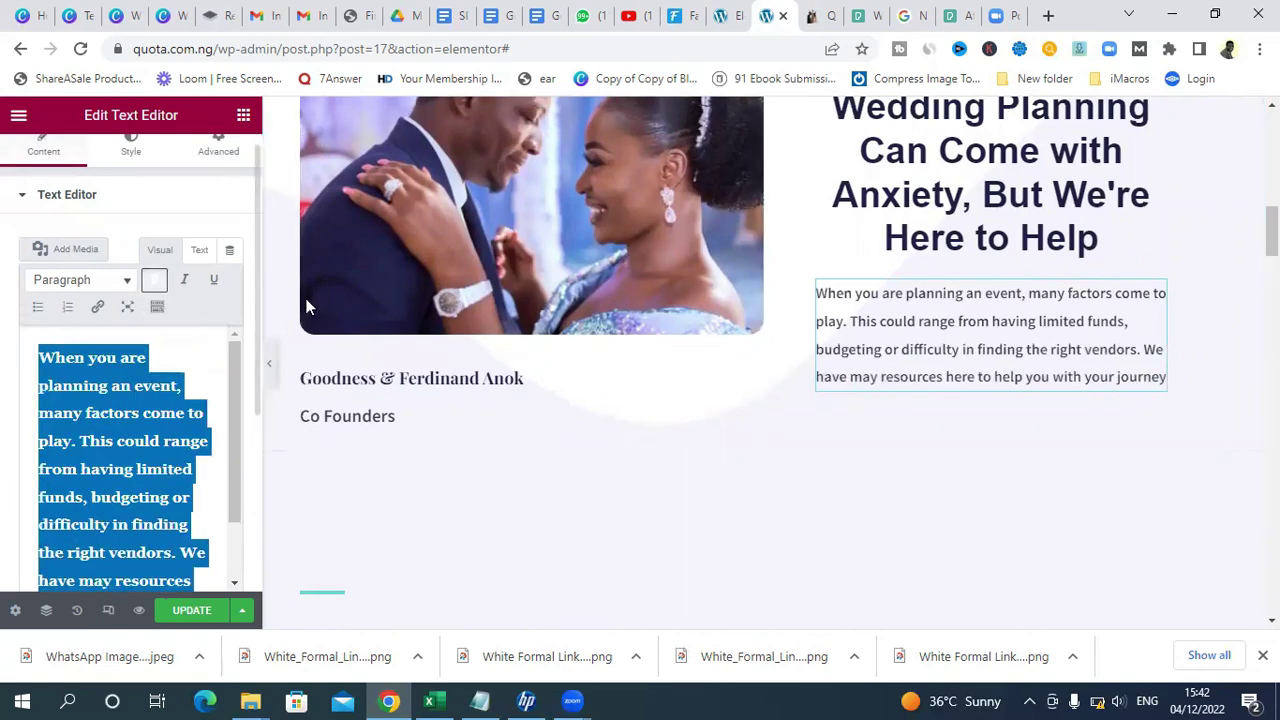
click(125, 150)
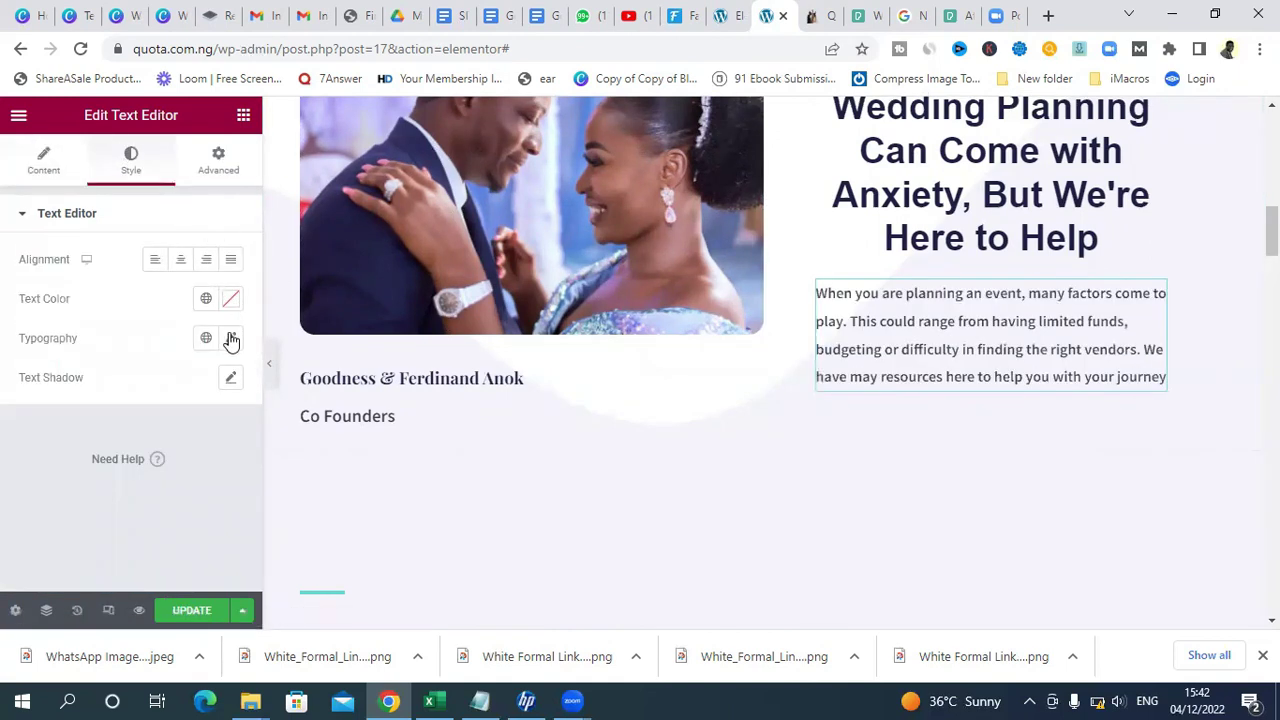
- Set the event-planning paragraph's font family to Arial and save the page
click(231, 338)
drag(25, 487, 42, 489)
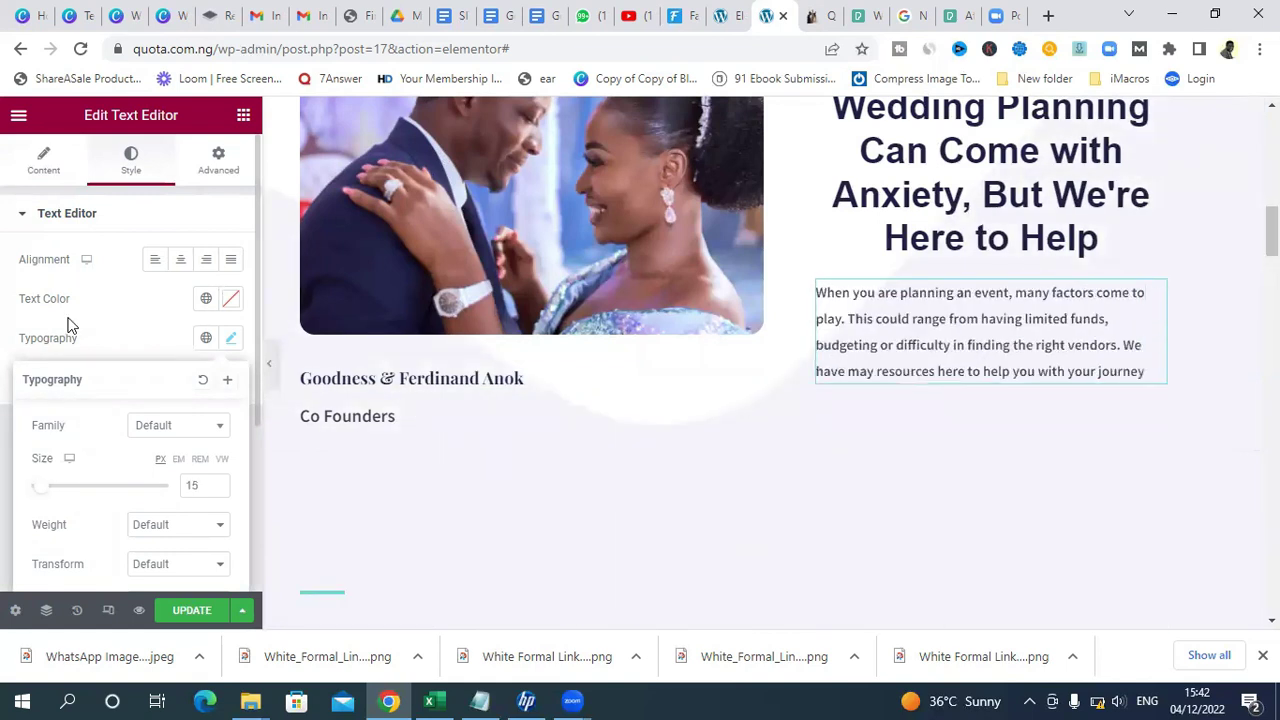
click(205, 433)
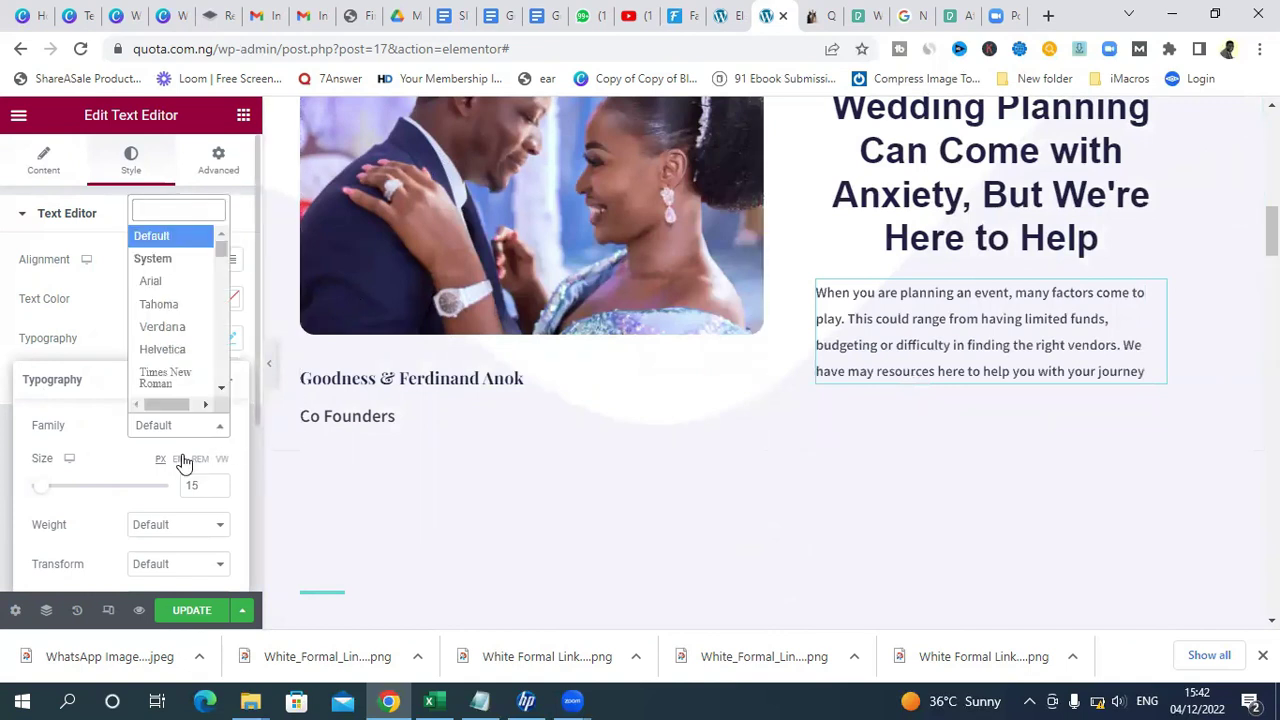
click(167, 285)
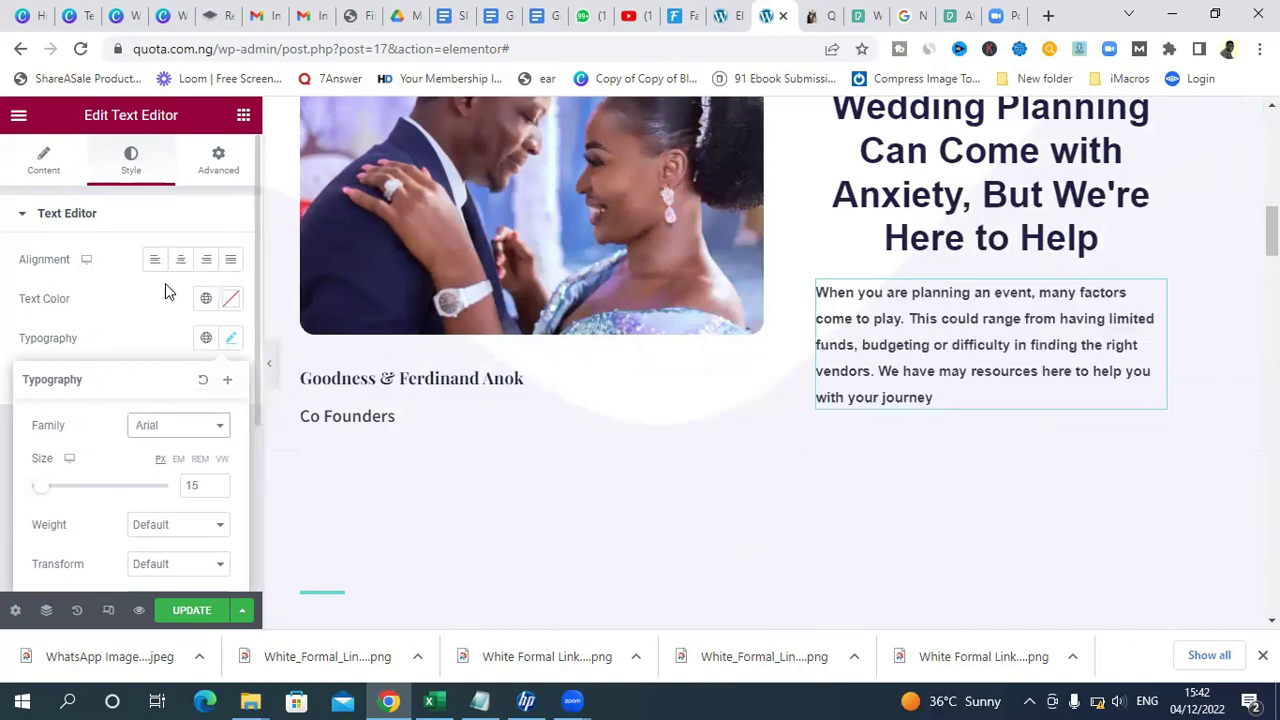
click(860, 526)
scroll(1270, 230, up, 1)
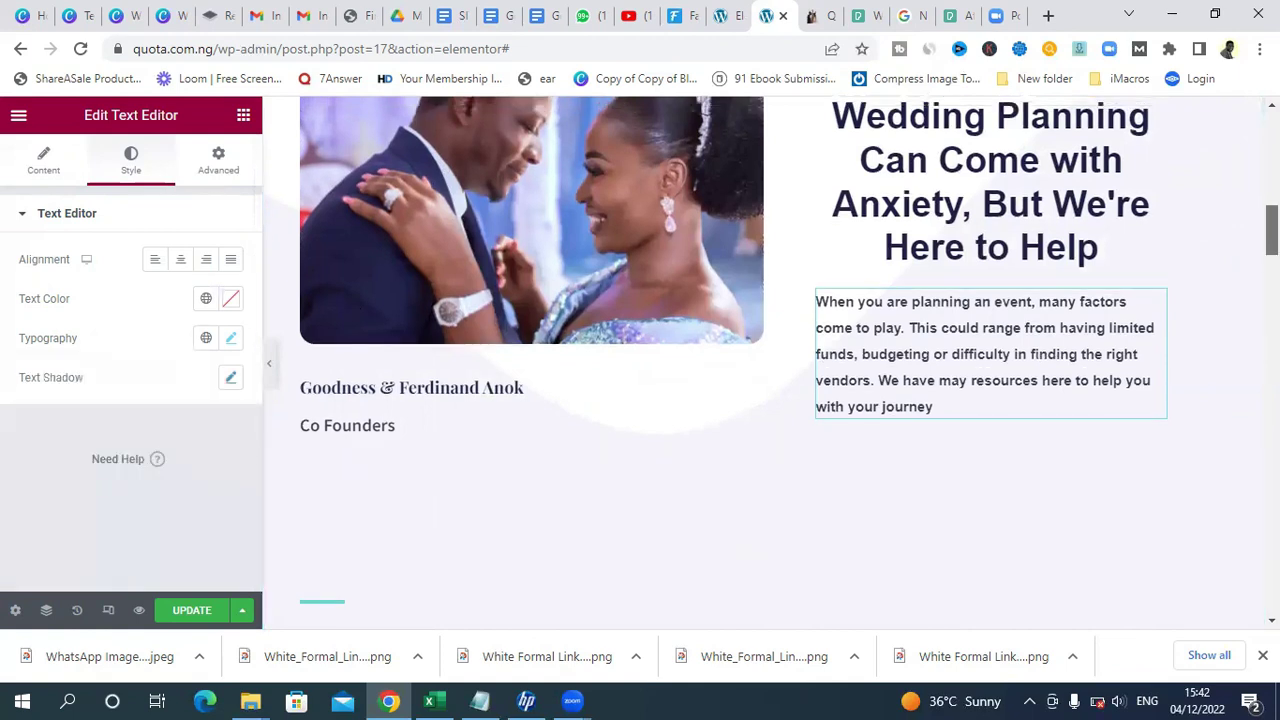
scroll(760, 360, up, 5)
scroll(760, 360, down, 6)
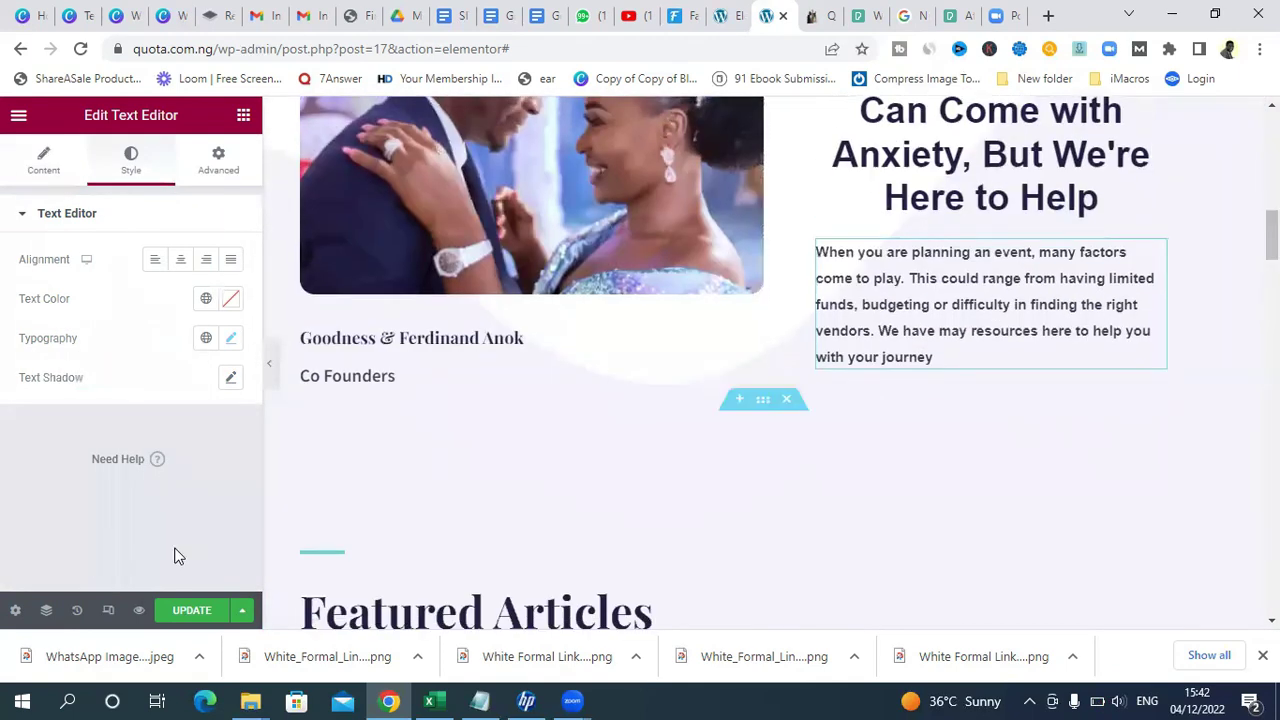
click(188, 612)
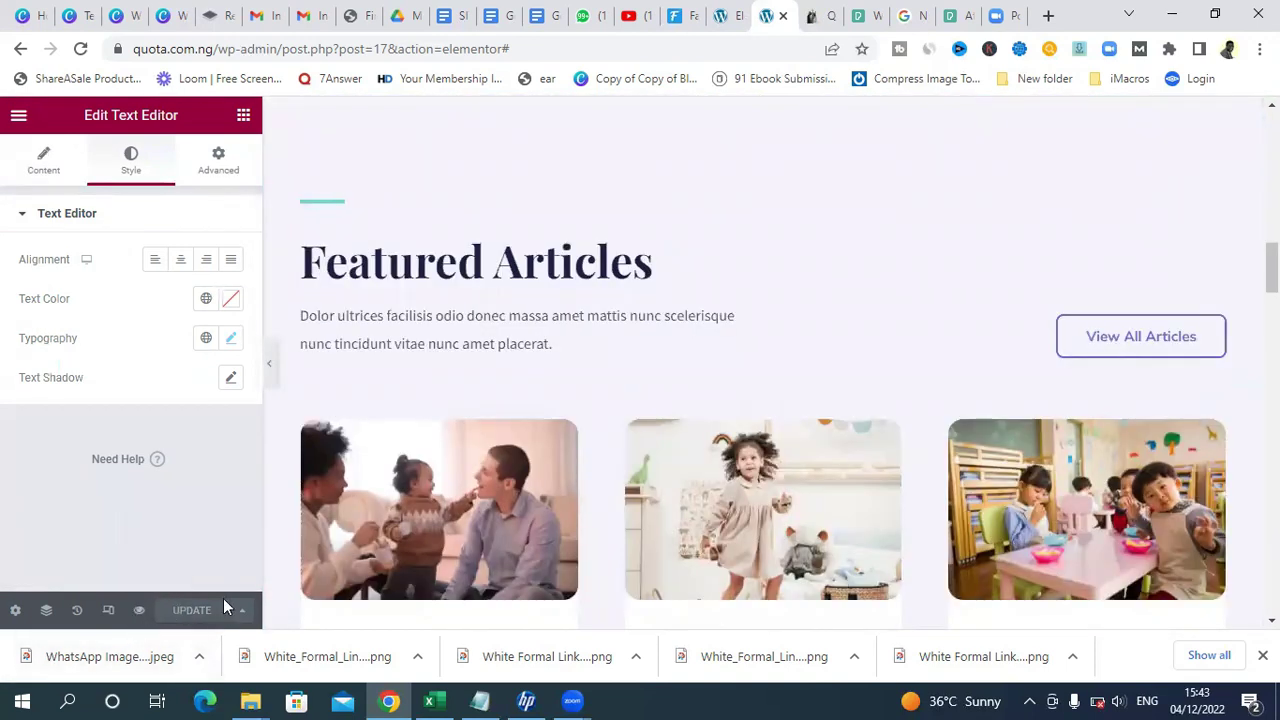
- Preview the saved homepage in a new tab and scroll through it
click(140, 612)
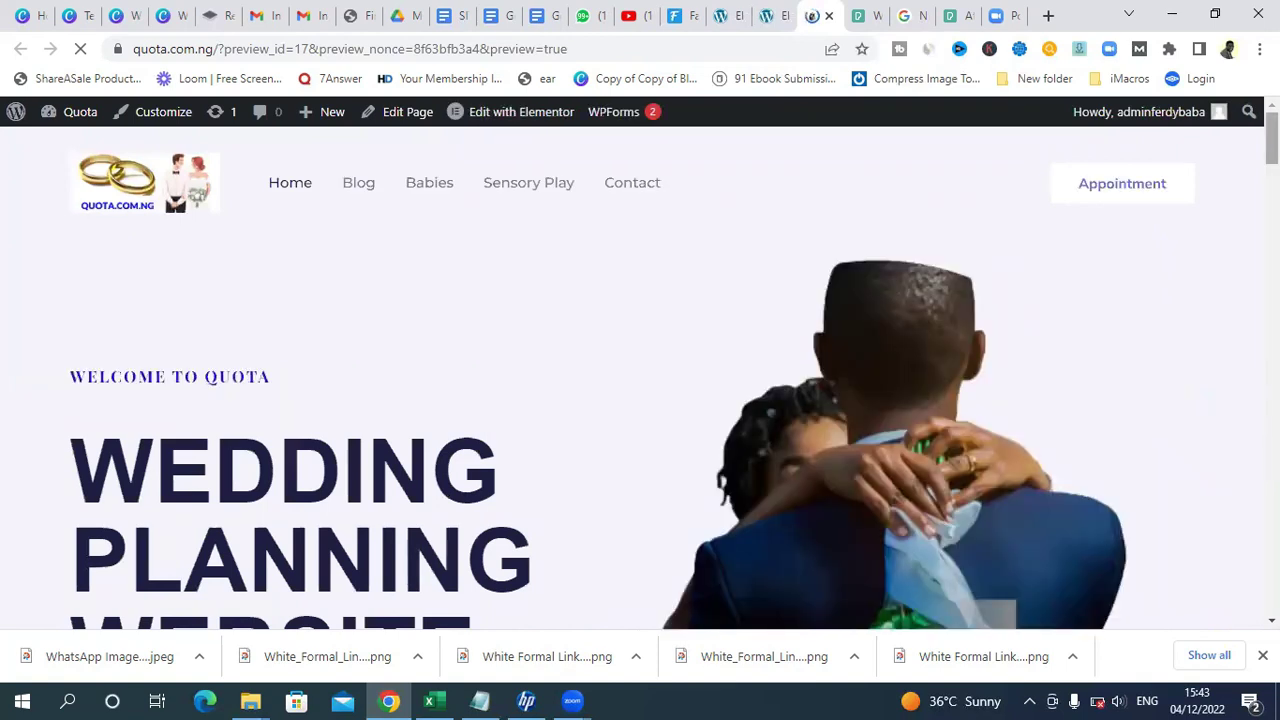
scroll(640, 380, down, 10)
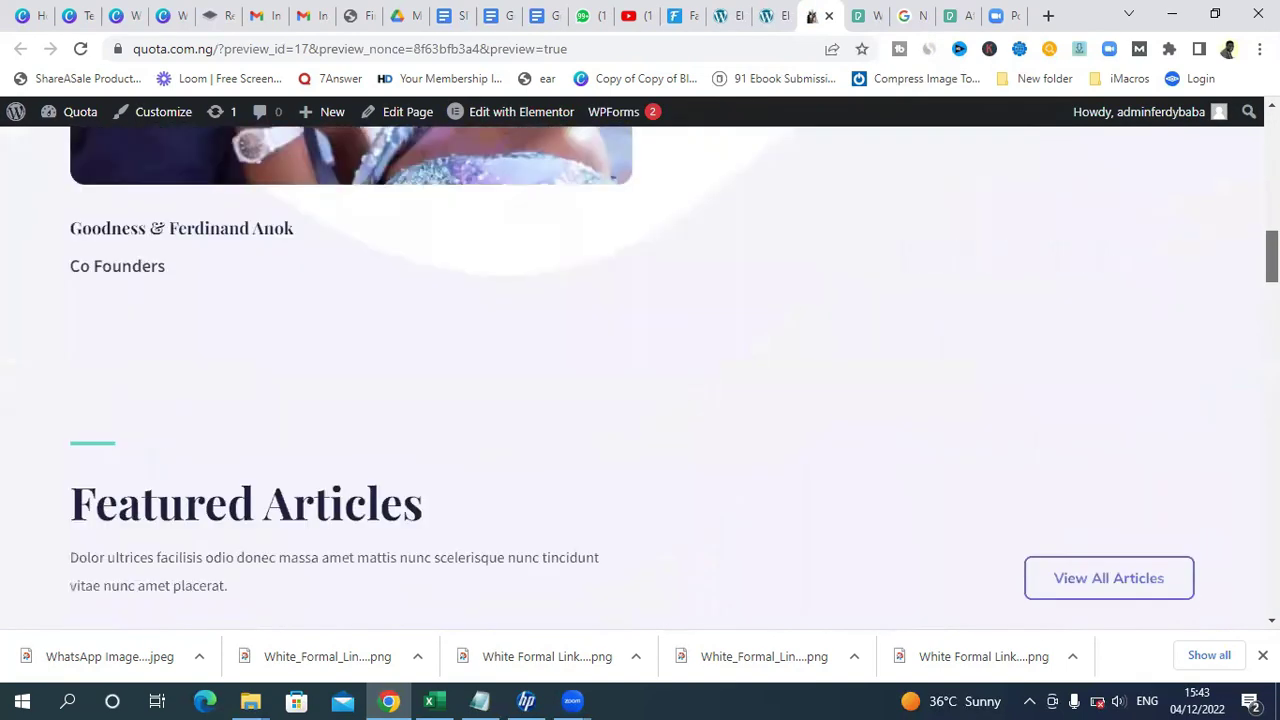
scroll(640, 380, down, 5)
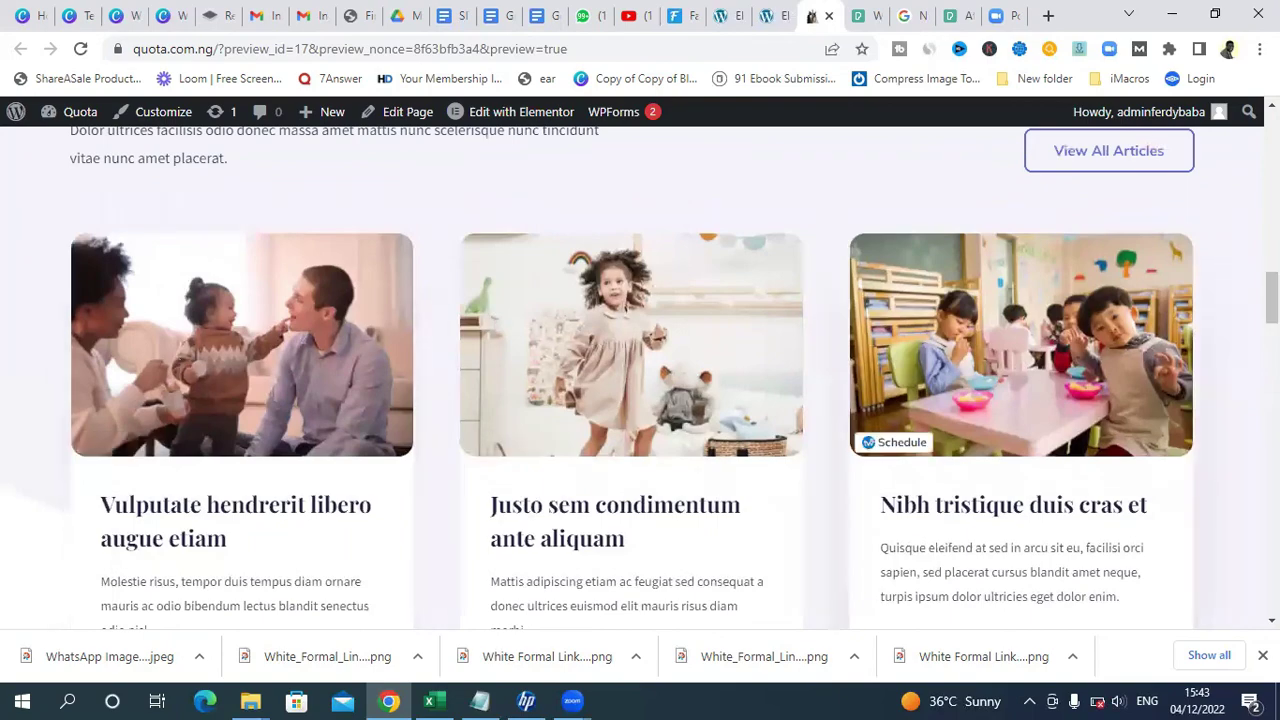
scroll(597, 377, down, 3)
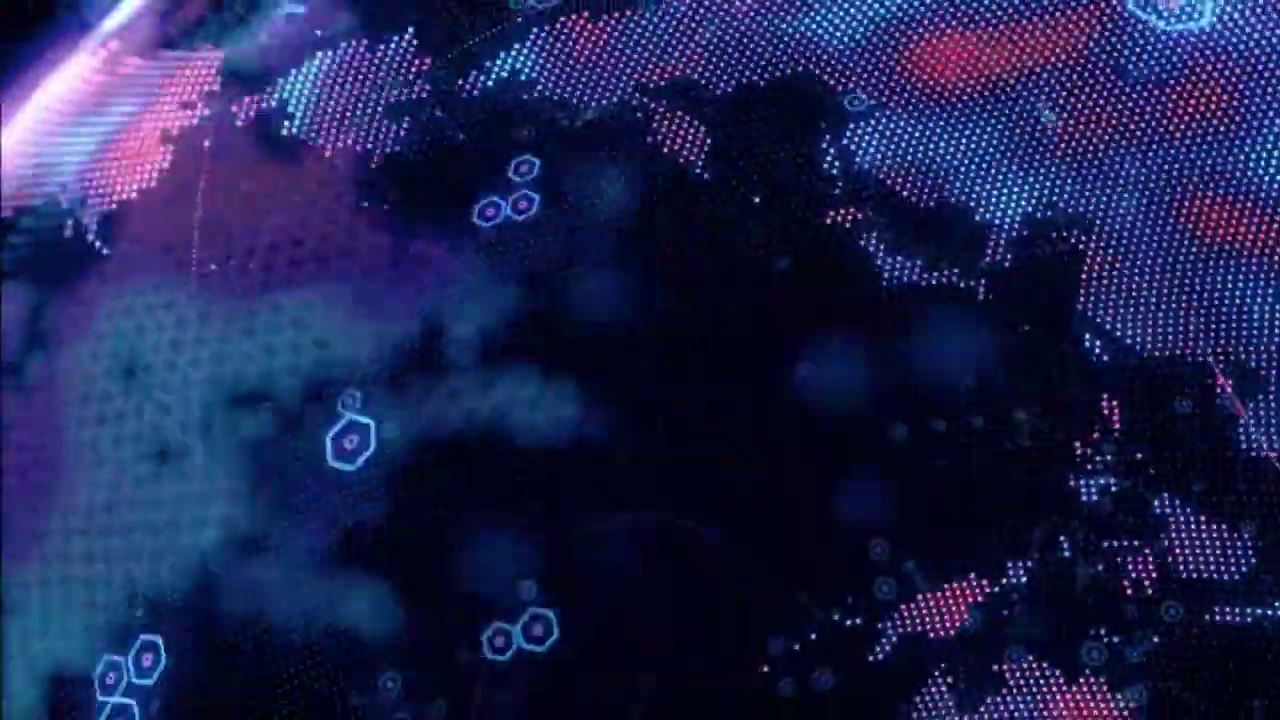